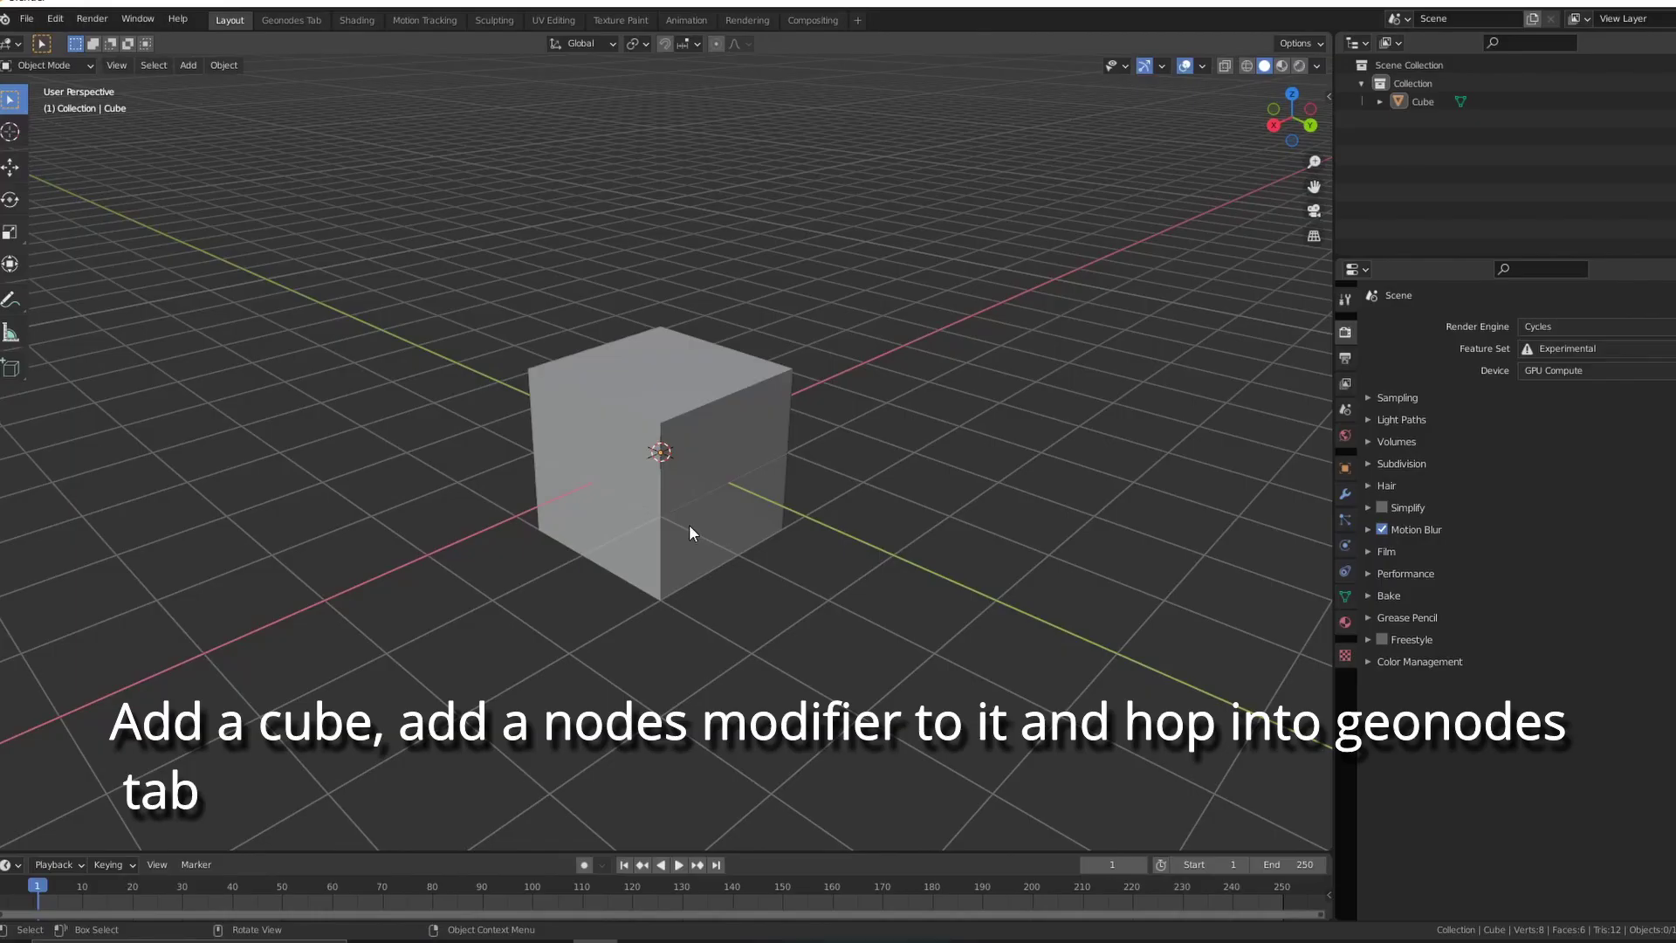
Select the cube and switch to the Geometry Nodes workspace
{"action": "left_click", "coordinate": [689, 523]}
{"action": "left_click", "coordinate": [291, 20]}
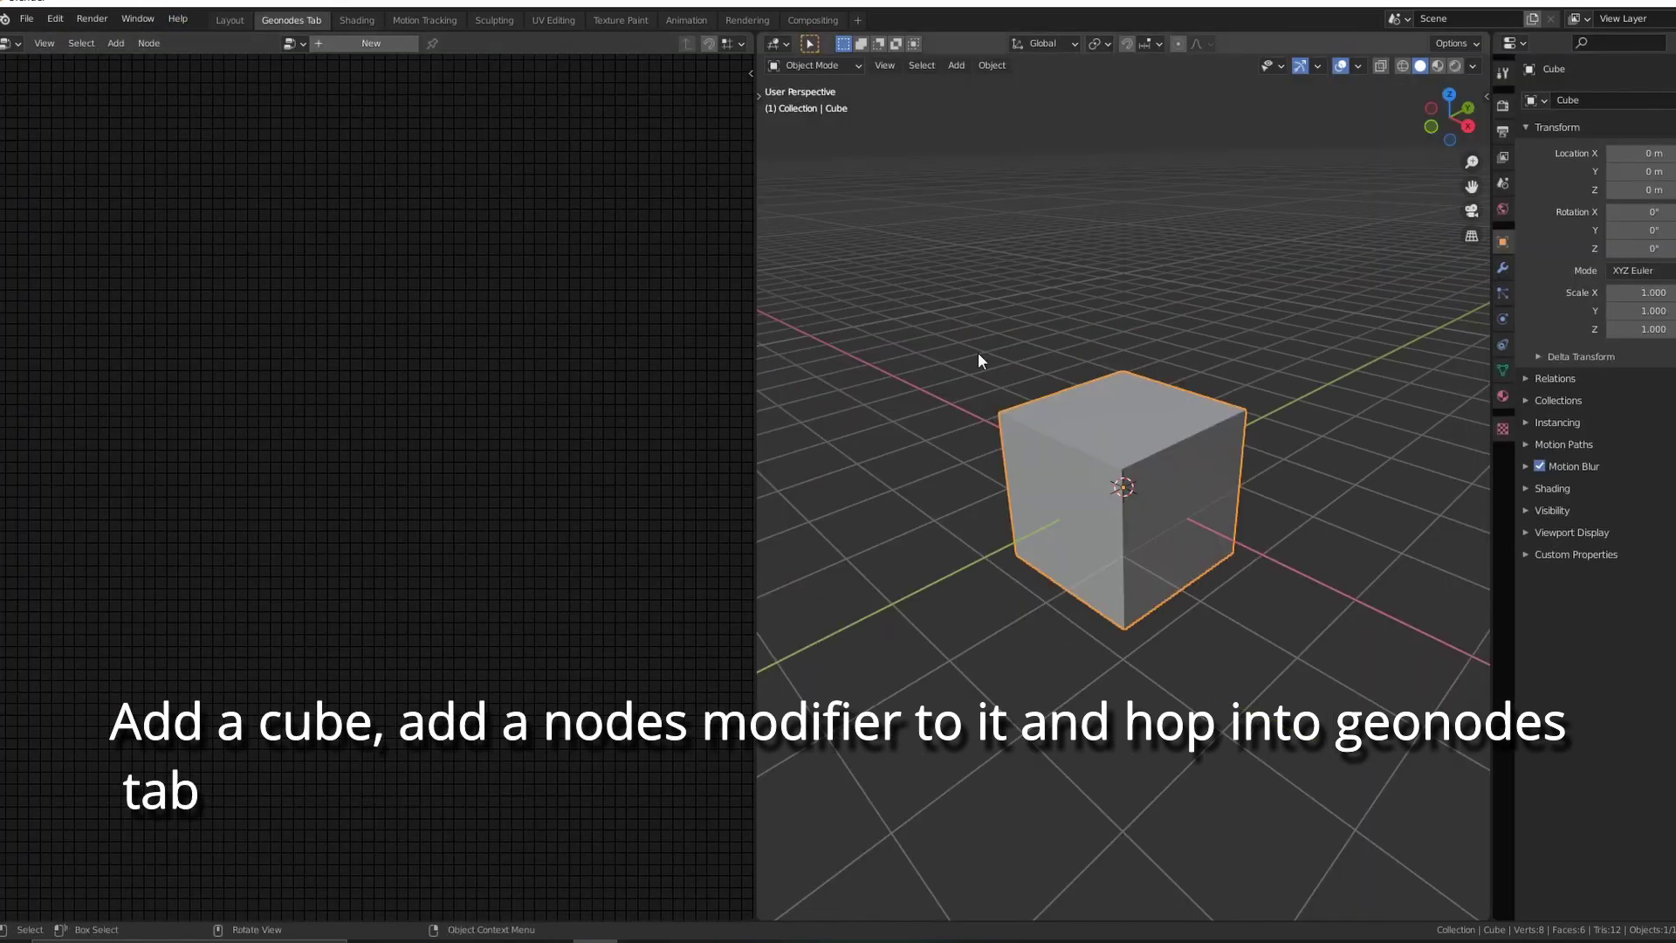
Create a new geometry node tree with a Transform node raising the cube 1 m on Z
{"action": "left_click", "coordinate": [367, 42]}
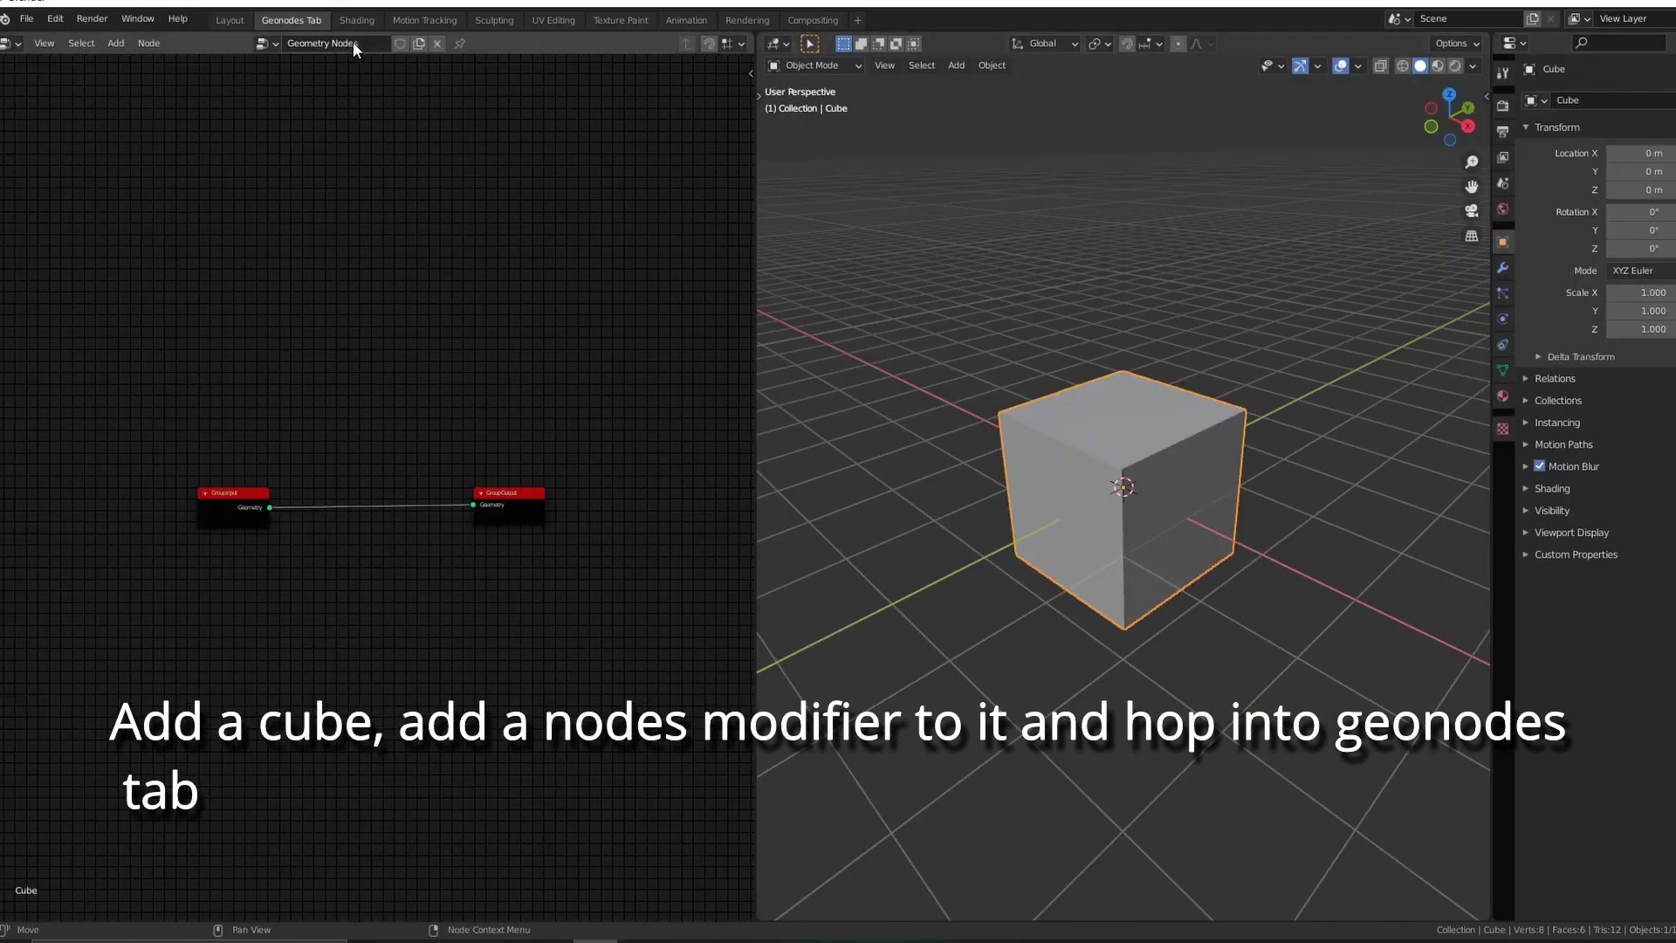
{"action": "left_click", "coordinate": [1502, 267]}
{"action": "key", "text": "shift+a"}
{"action": "key", "text": "Return"}
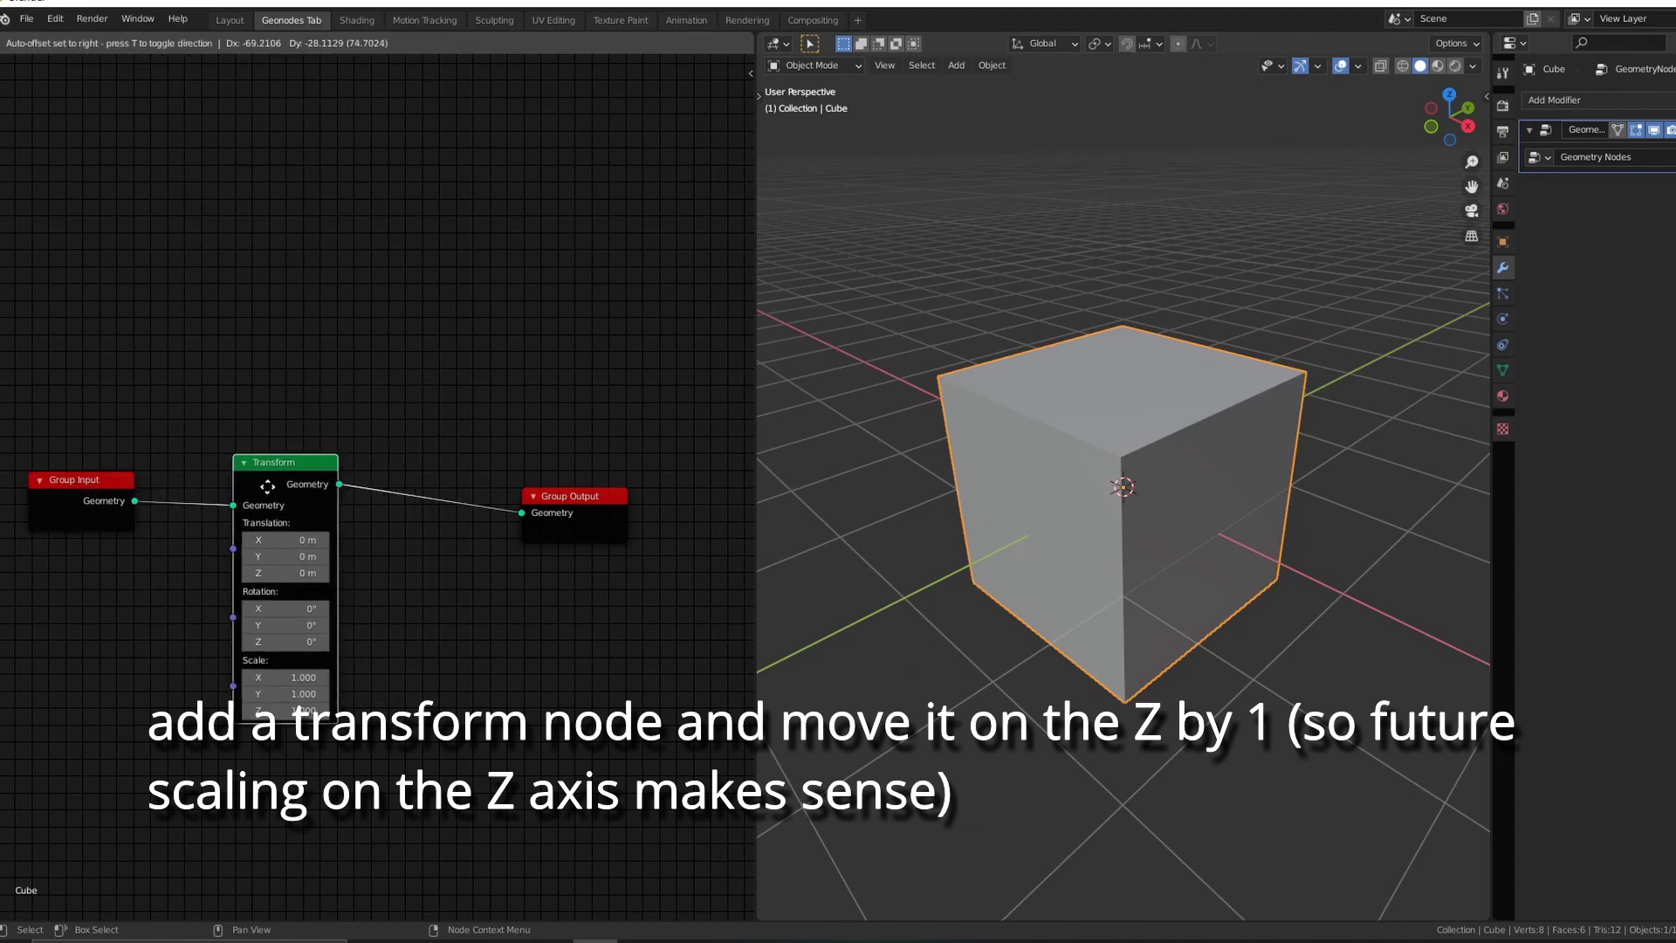
{"action": "left_click", "coordinate": [268, 486]}
{"action": "type", "text": "1"}
{"action": "key", "text": "Return"}
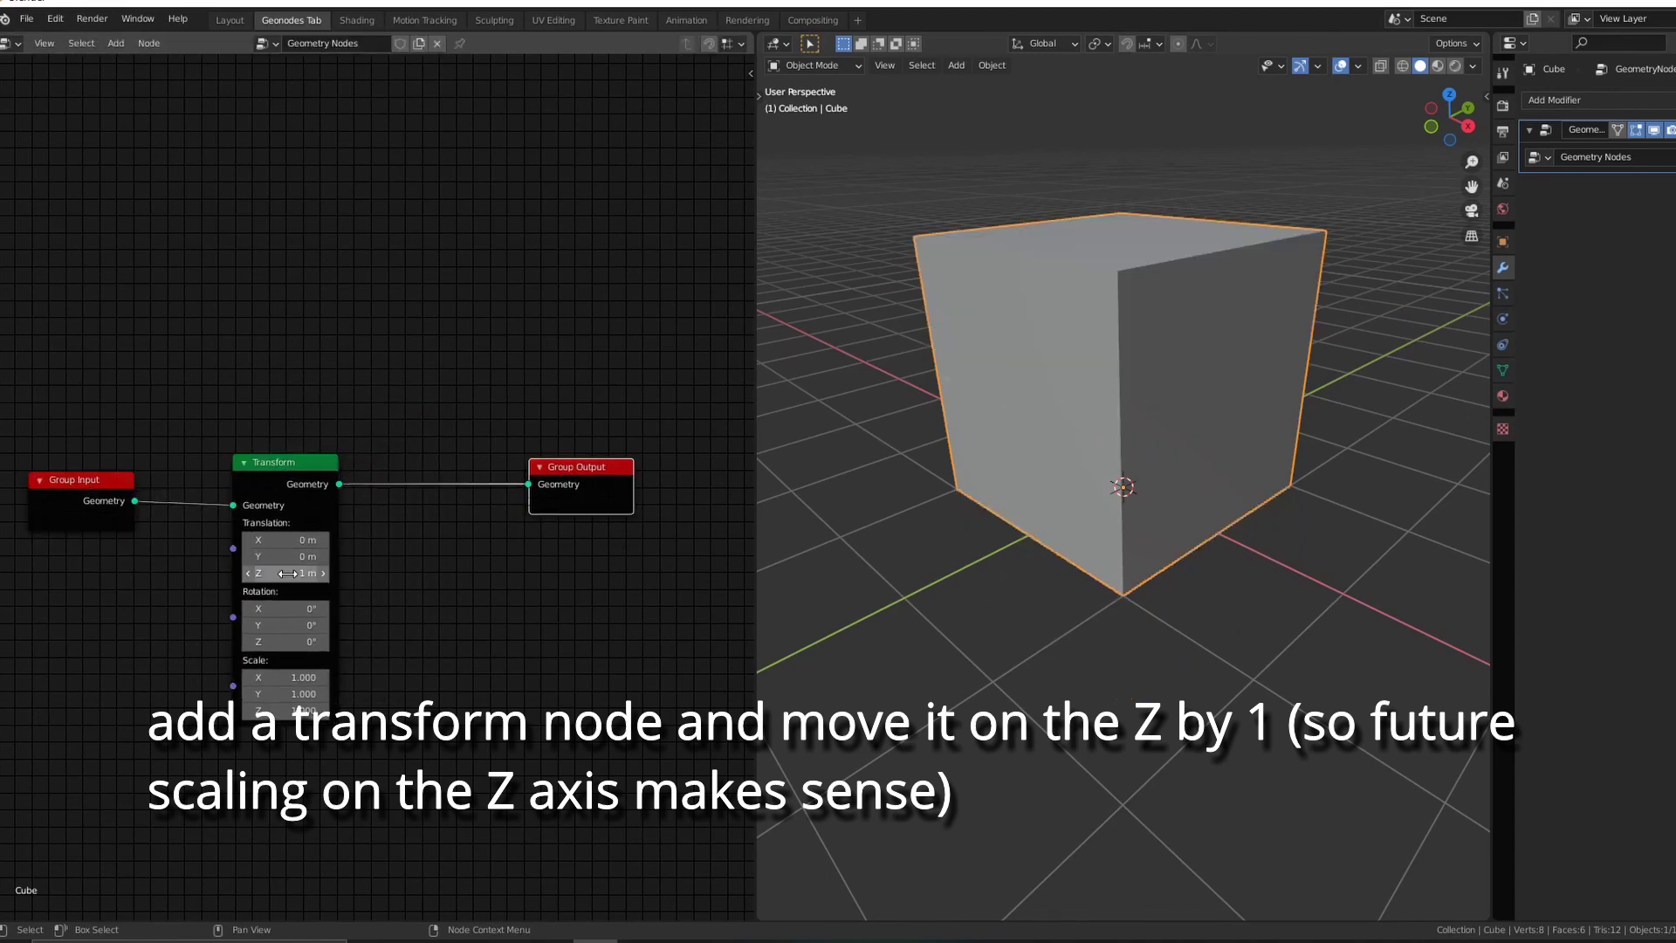
Rearrange the Transform and Group Input nodes in the node editor
{"action": "middle_click_drag", "start_coordinate": [1337, 390], "coordinate": [1262, 418]}
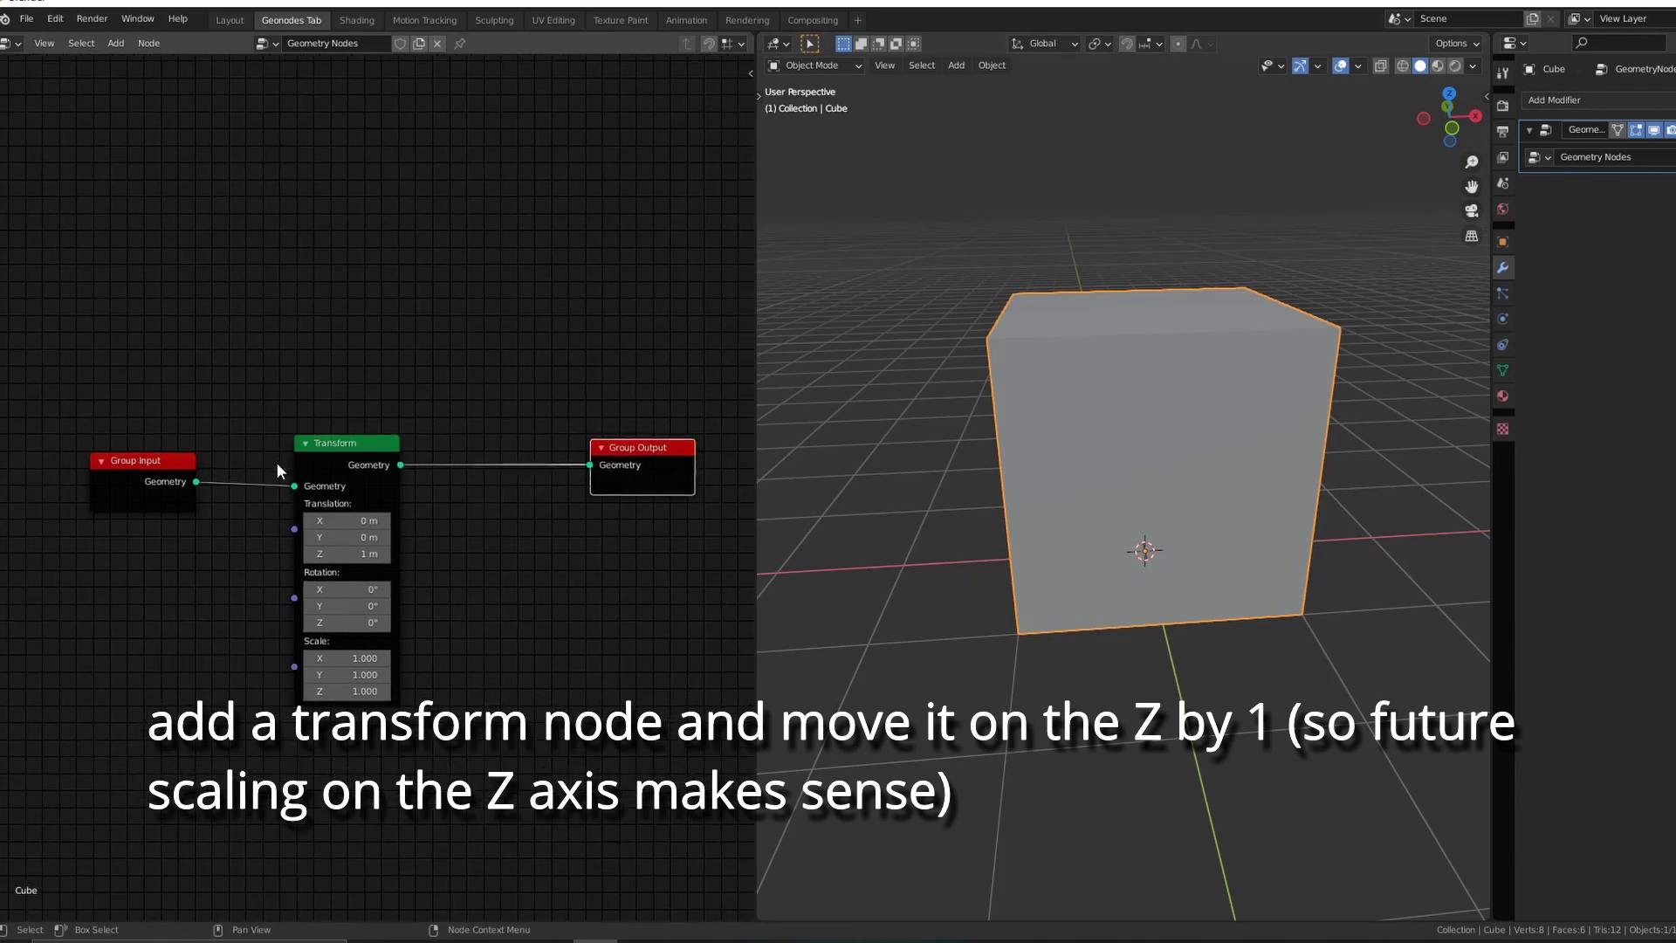
{"action": "middle_click_drag", "start_coordinate": [107, 480], "coordinate": [295, 445]}
{"action": "left_click_drag", "start_coordinate": [295, 445], "coordinate": [99, 362]}
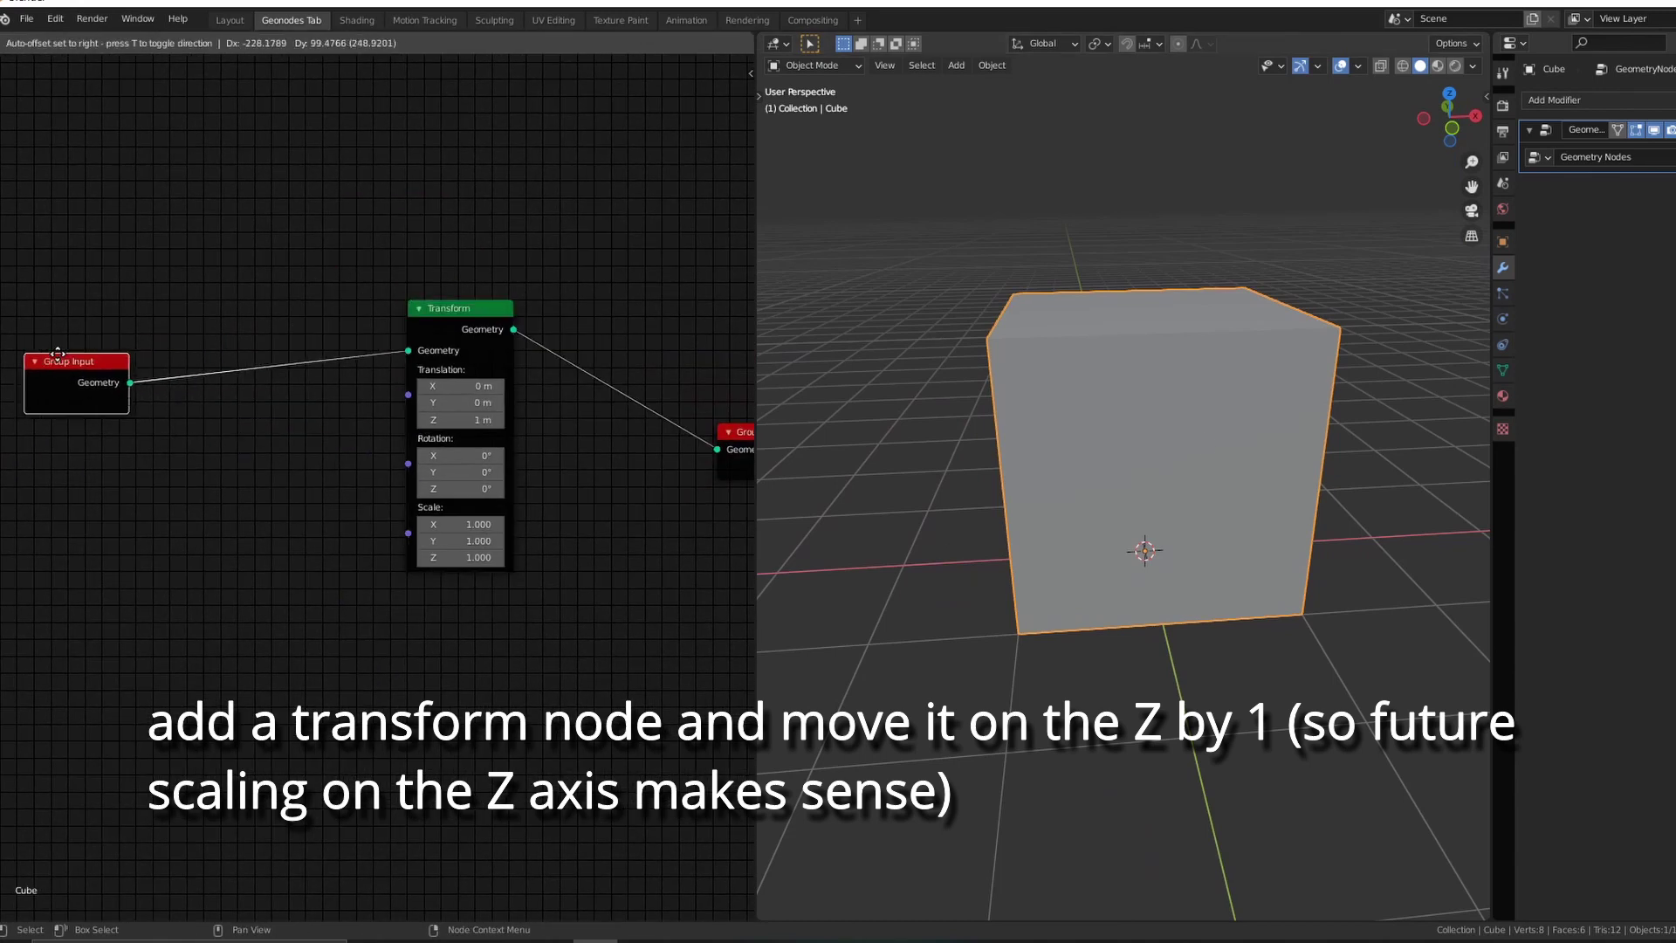
{"action": "middle_click_drag", "start_coordinate": [99, 363], "coordinate": [372, 432]}
{"action": "key", "text": "shift+a"}
{"action": "left_click", "coordinate": [372, 431]}
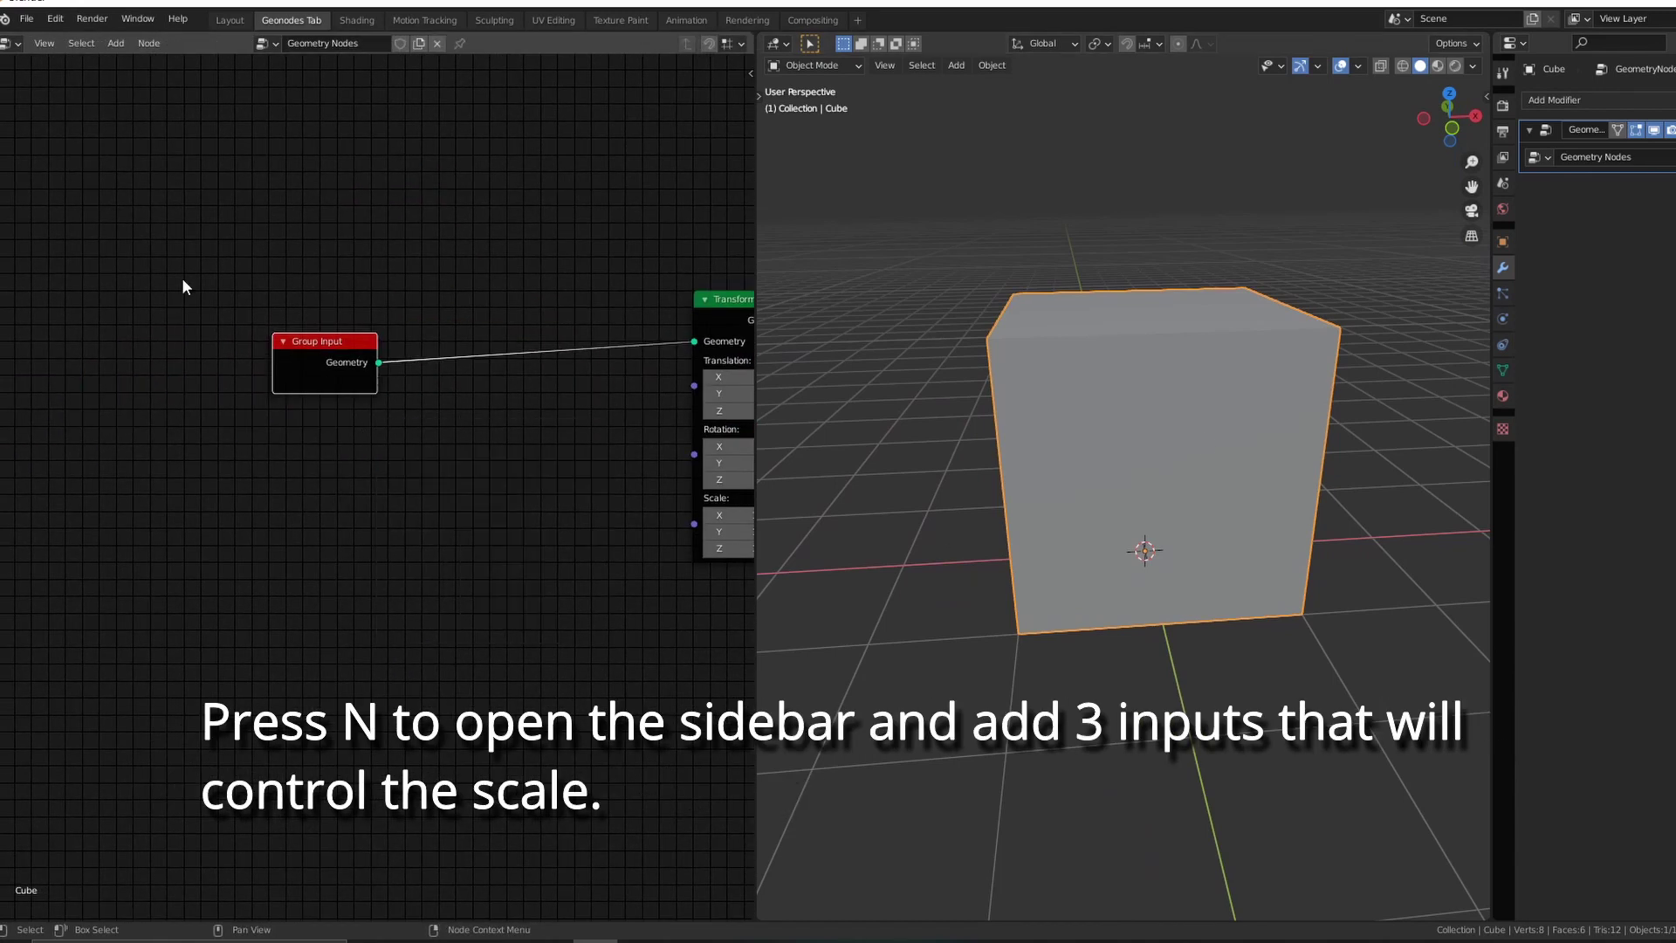
Add Width, Length and Heigth inputs to the node group in the sidebar
{"action": "key", "text": "n"}
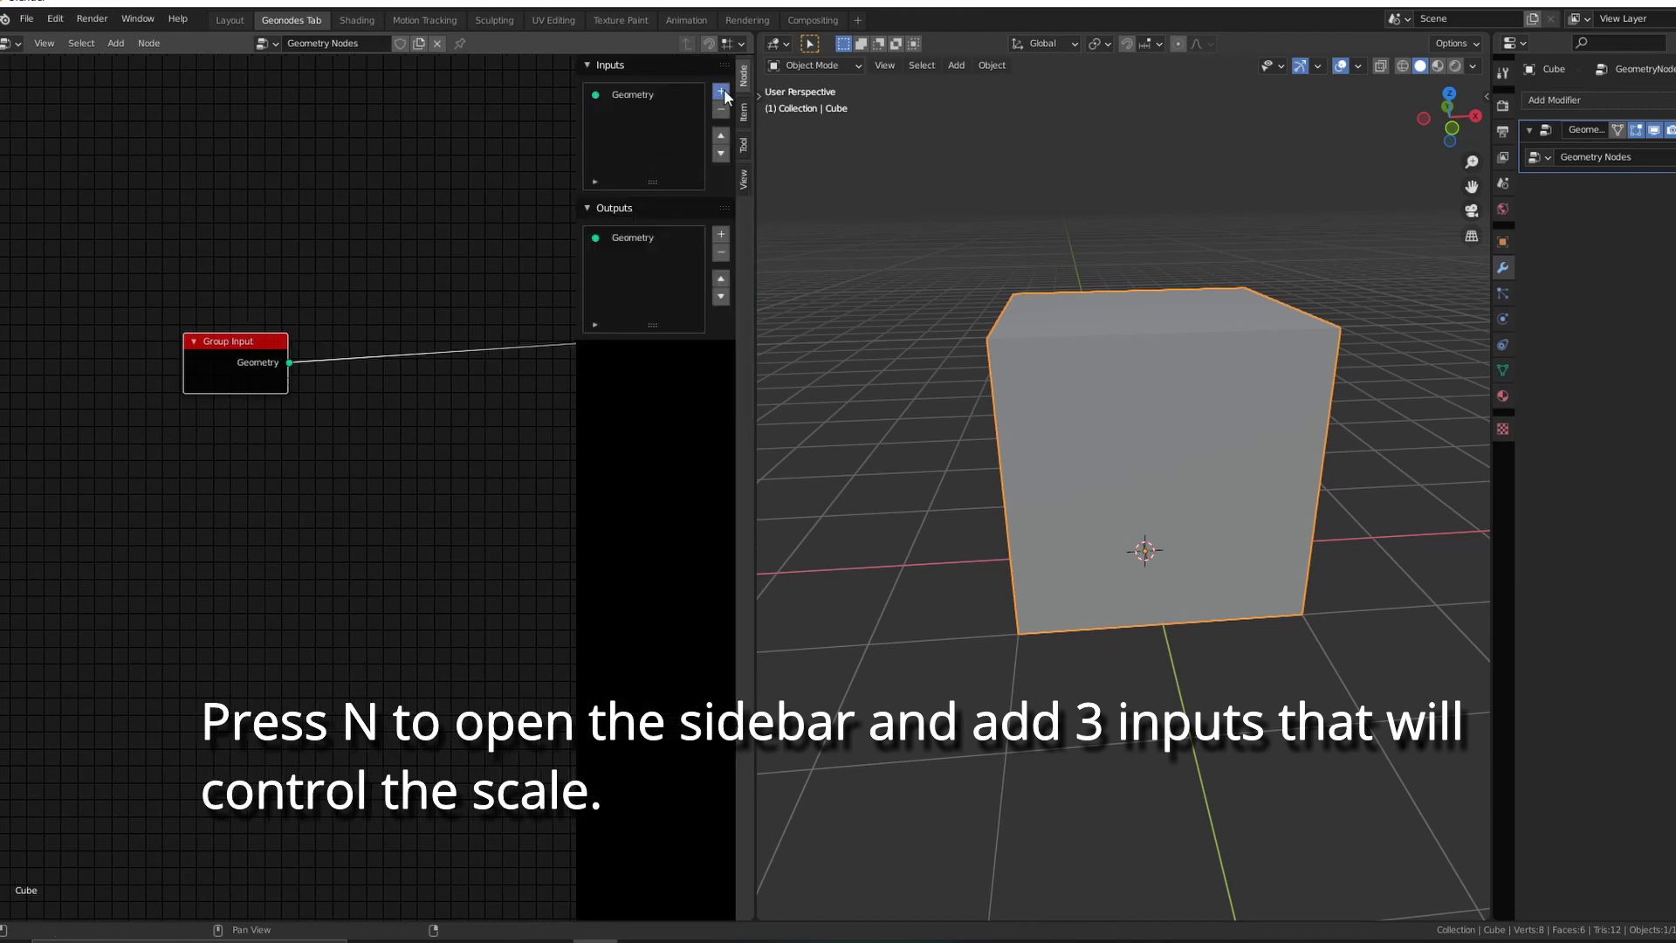
{"action": "left_click", "coordinate": [721, 91]}
{"action": "left_click", "coordinate": [721, 91]}
{"action": "left_click", "coordinate": [721, 90]}
{"action": "left_click", "coordinate": [629, 112]}
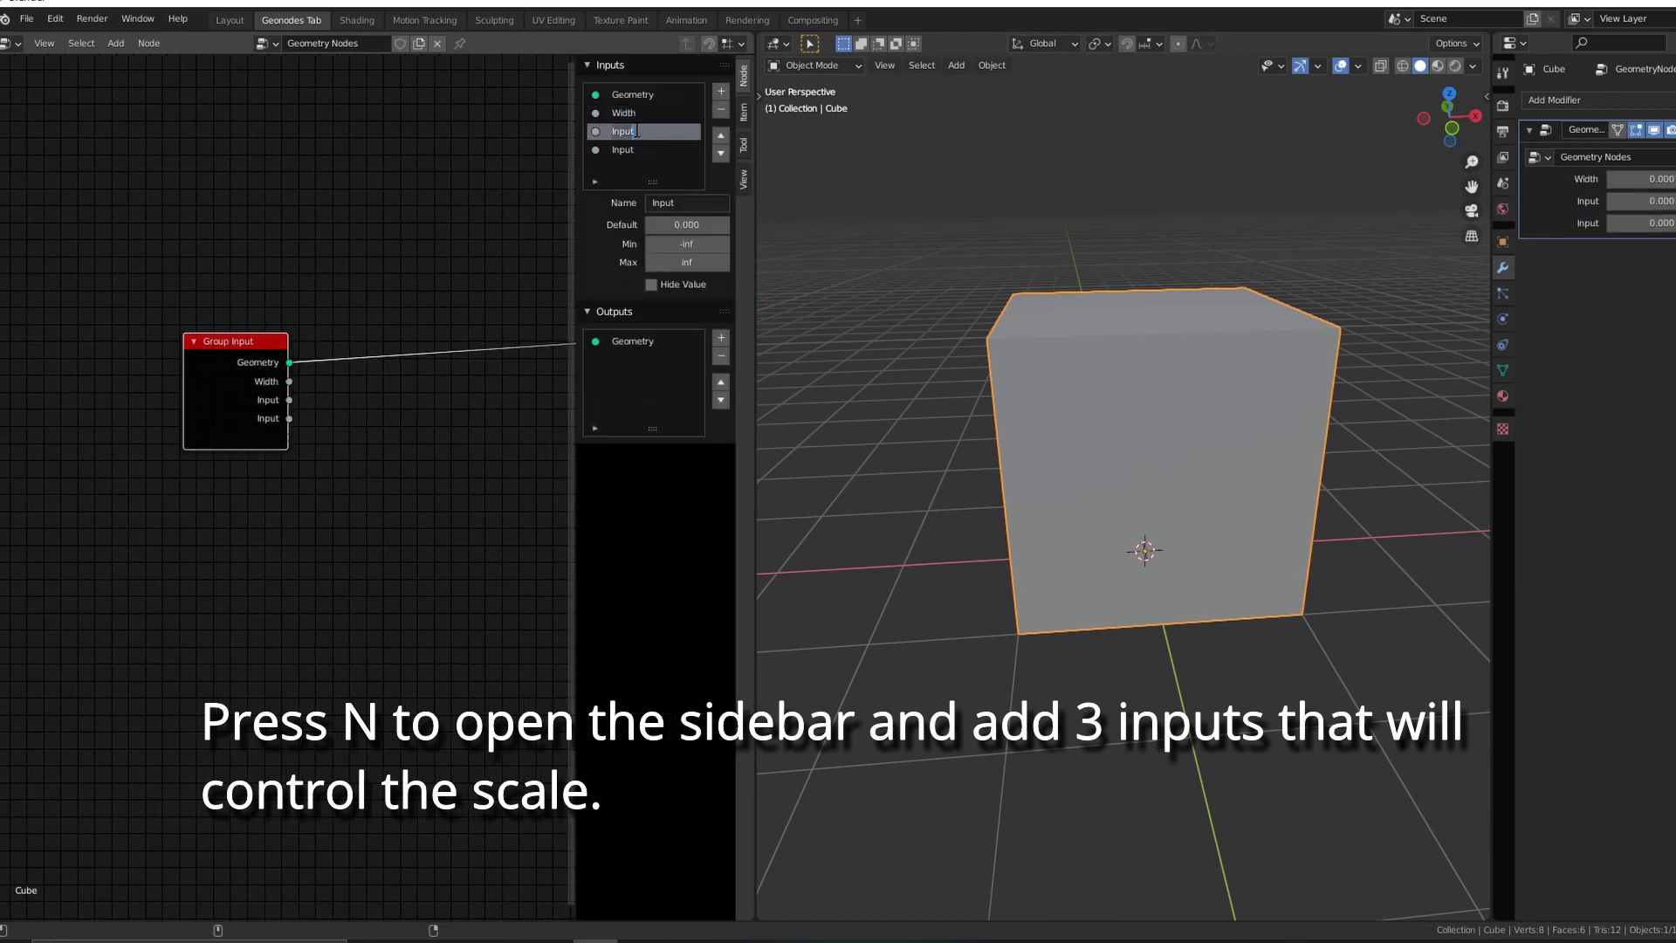
{"action": "type", "text": "h"}
{"action": "key", "text": "Return"}
{"action": "double_click", "coordinate": [638, 150]}
{"action": "type", "text": "Heigth"}
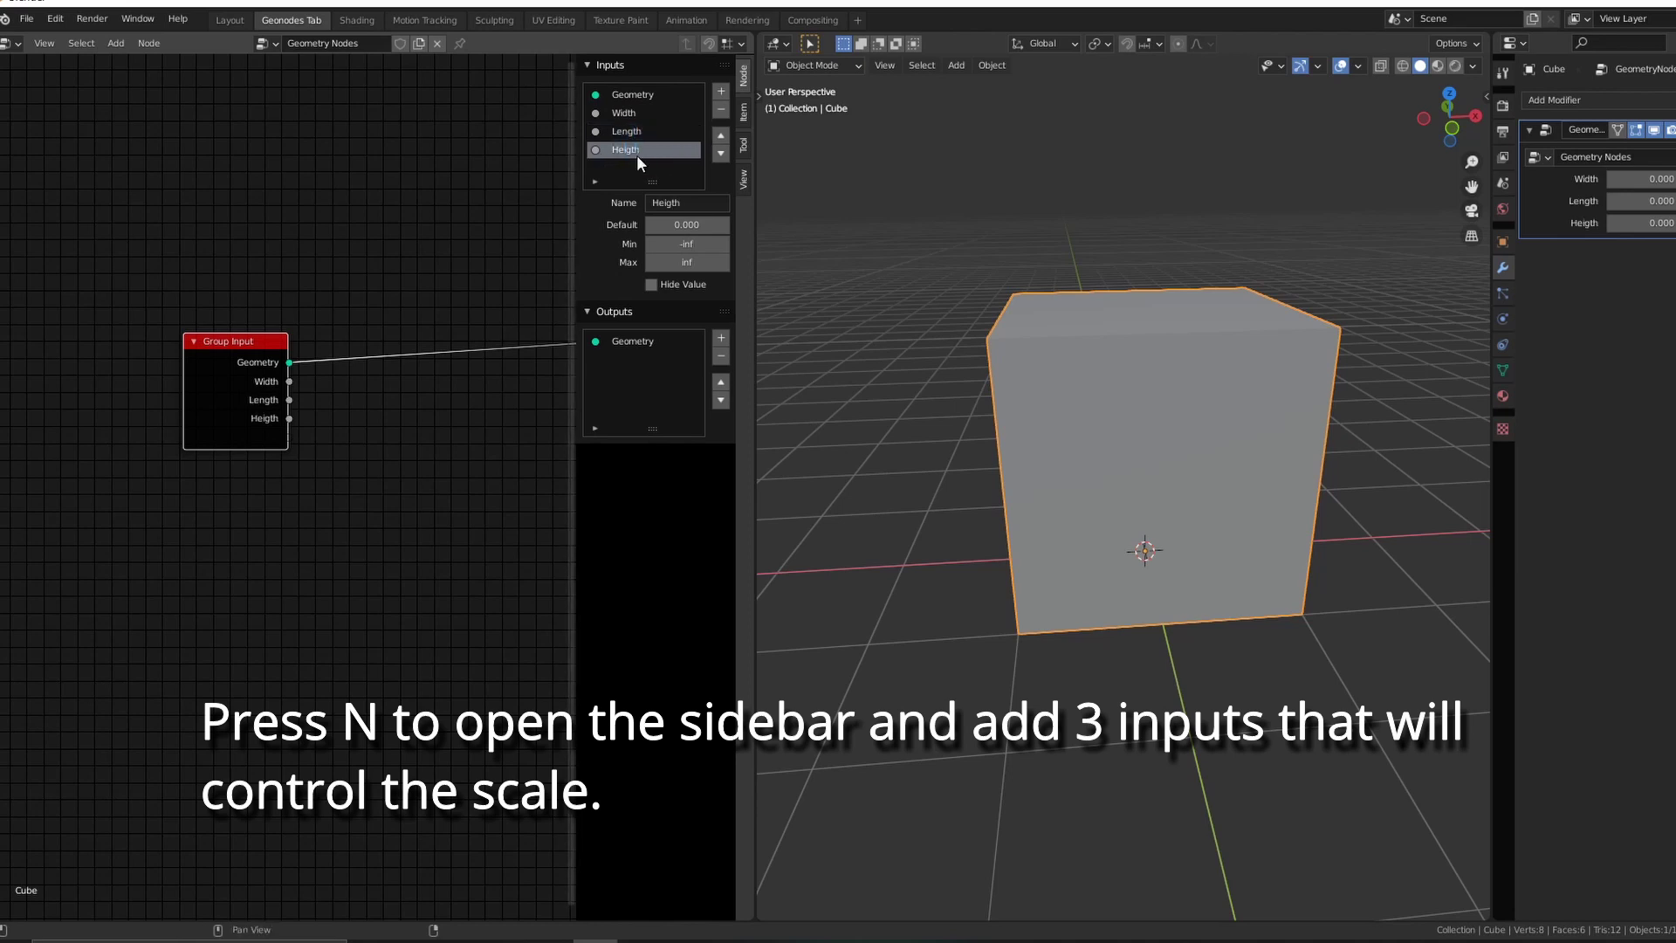
Add a Vector Math node next to the Group Input
{"action": "type", "text": "v"}
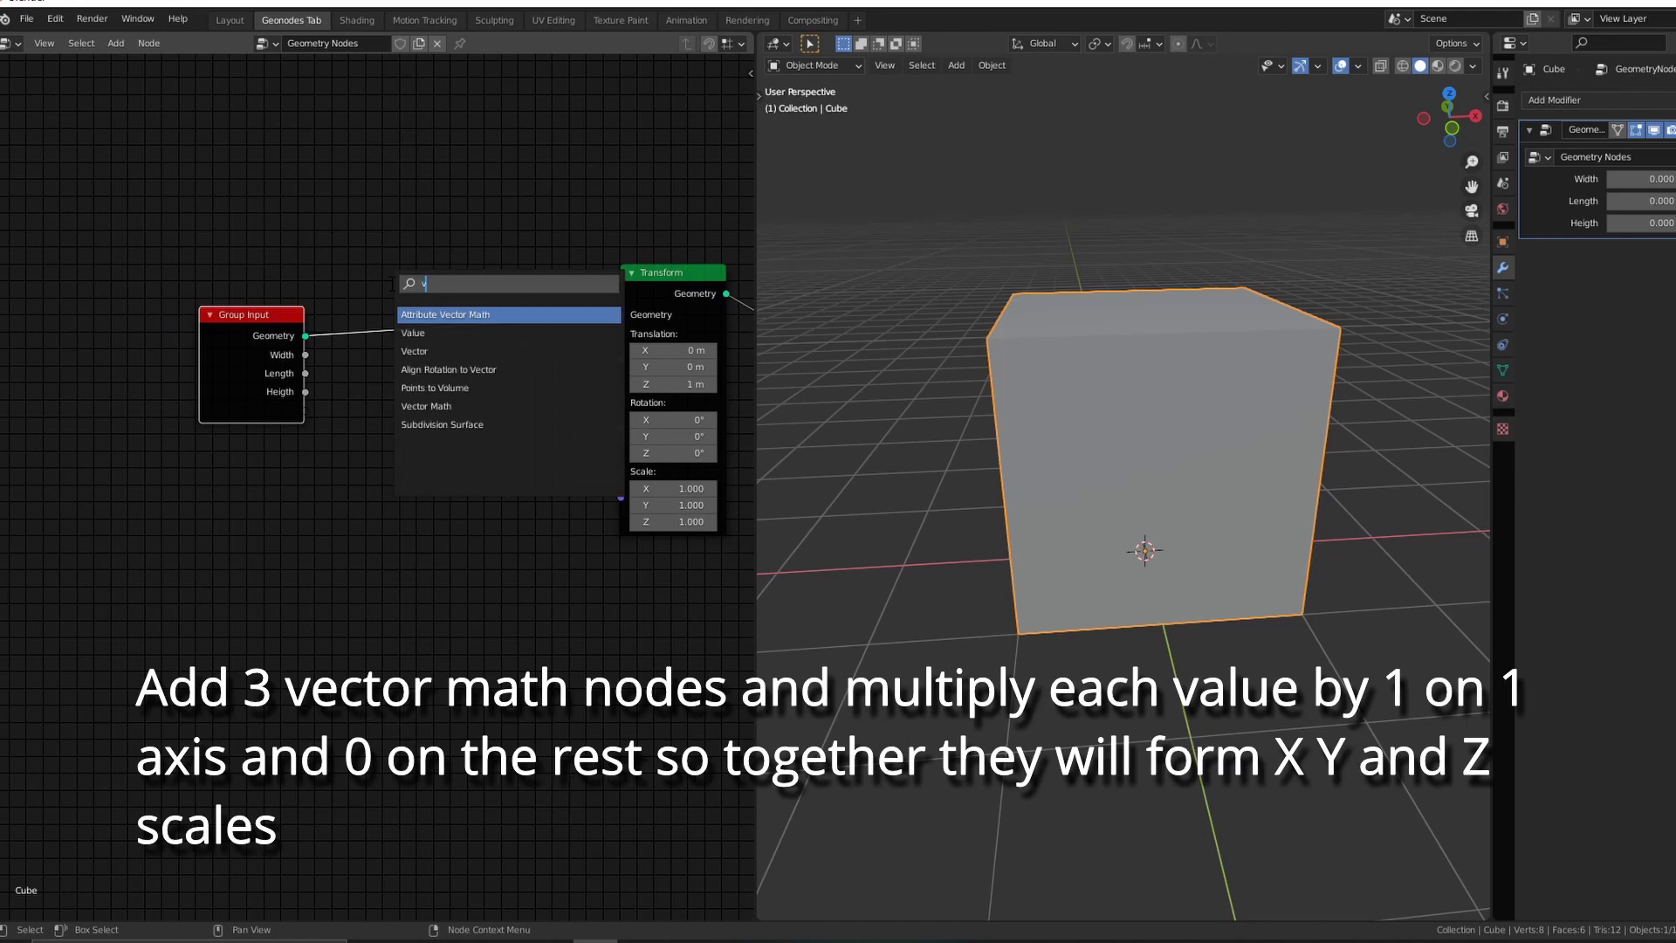
{"action": "key", "text": "Down"}
{"action": "key", "text": "Down"}
{"action": "key", "text": "Down"}
{"action": "key", "text": "Return"}
{"action": "left_click", "coordinate": [387, 390]}
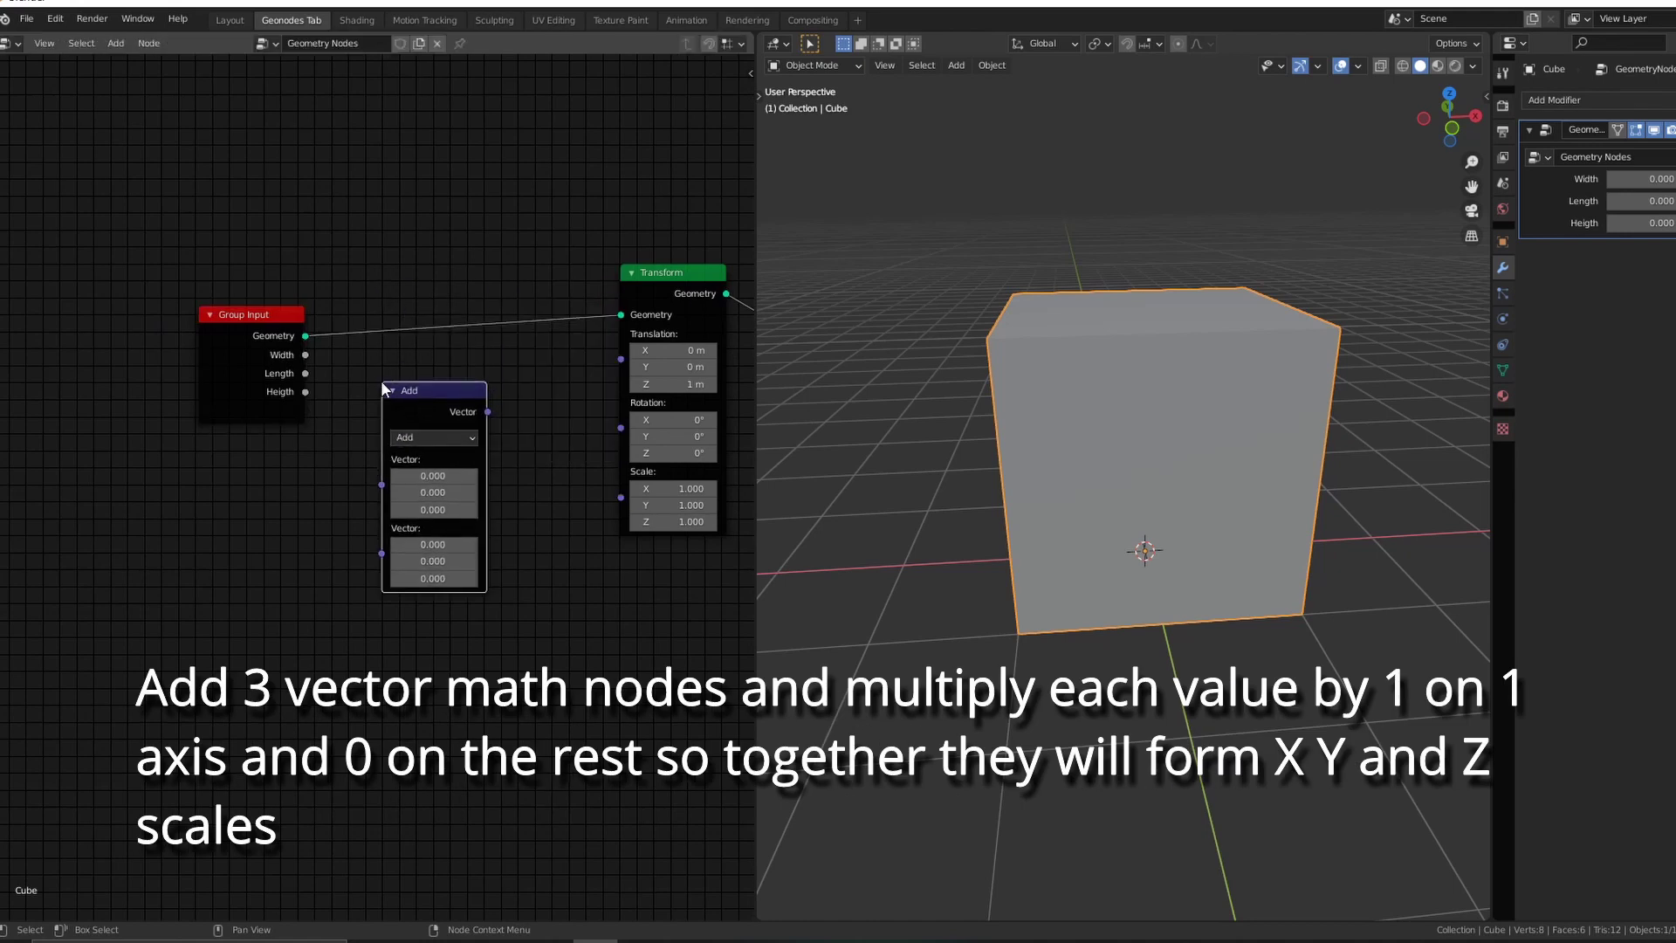
{"action": "left_click_drag", "start_coordinate": [234, 346], "coordinate": [33, 252]}
{"action": "middle_click_drag", "start_coordinate": [33, 253], "coordinate": [235, 291]}
{"action": "left_click_drag", "start_coordinate": [611, 419], "coordinate": [416, 363]}
Duplicate the Vector Math node twice and stack the three beside Group Input
{"action": "key", "text": "shift+d"}
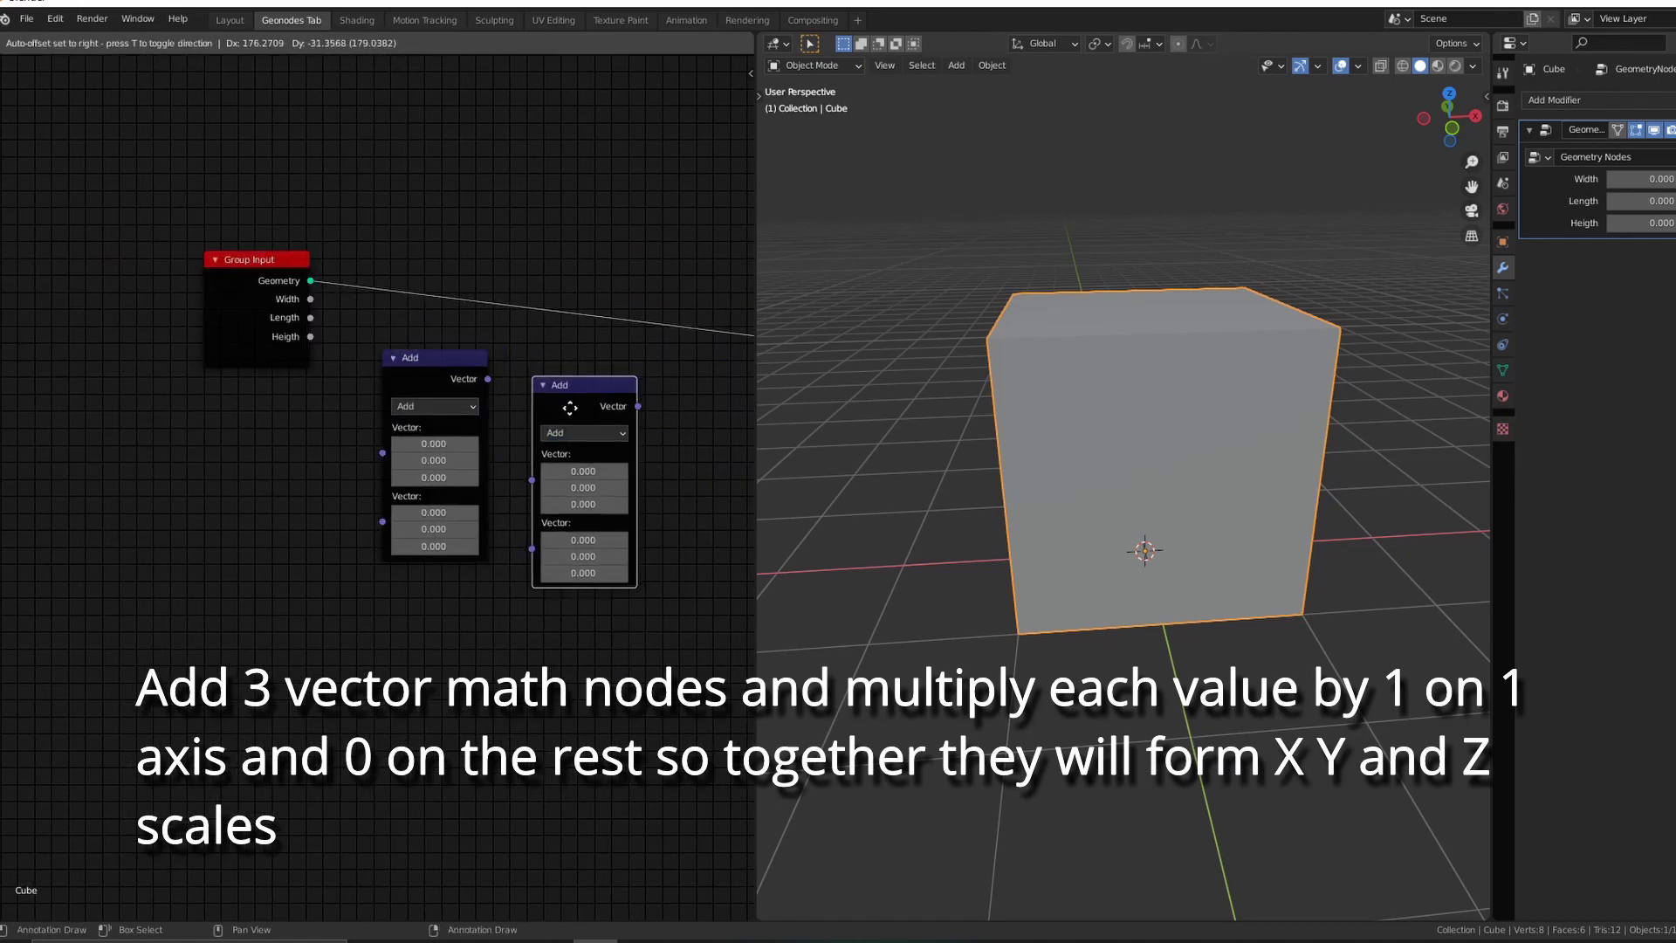
{"action": "left_click", "coordinate": [504, 455]}
{"action": "middle_click_drag", "start_coordinate": [504, 455], "coordinate": [350, 272]}
{"action": "key", "text": "shift+d"}
{"action": "left_click", "coordinate": [288, 179], "text": "shift"}
{"action": "left_click_drag", "start_coordinate": [512, 430], "coordinate": [420, 488]}
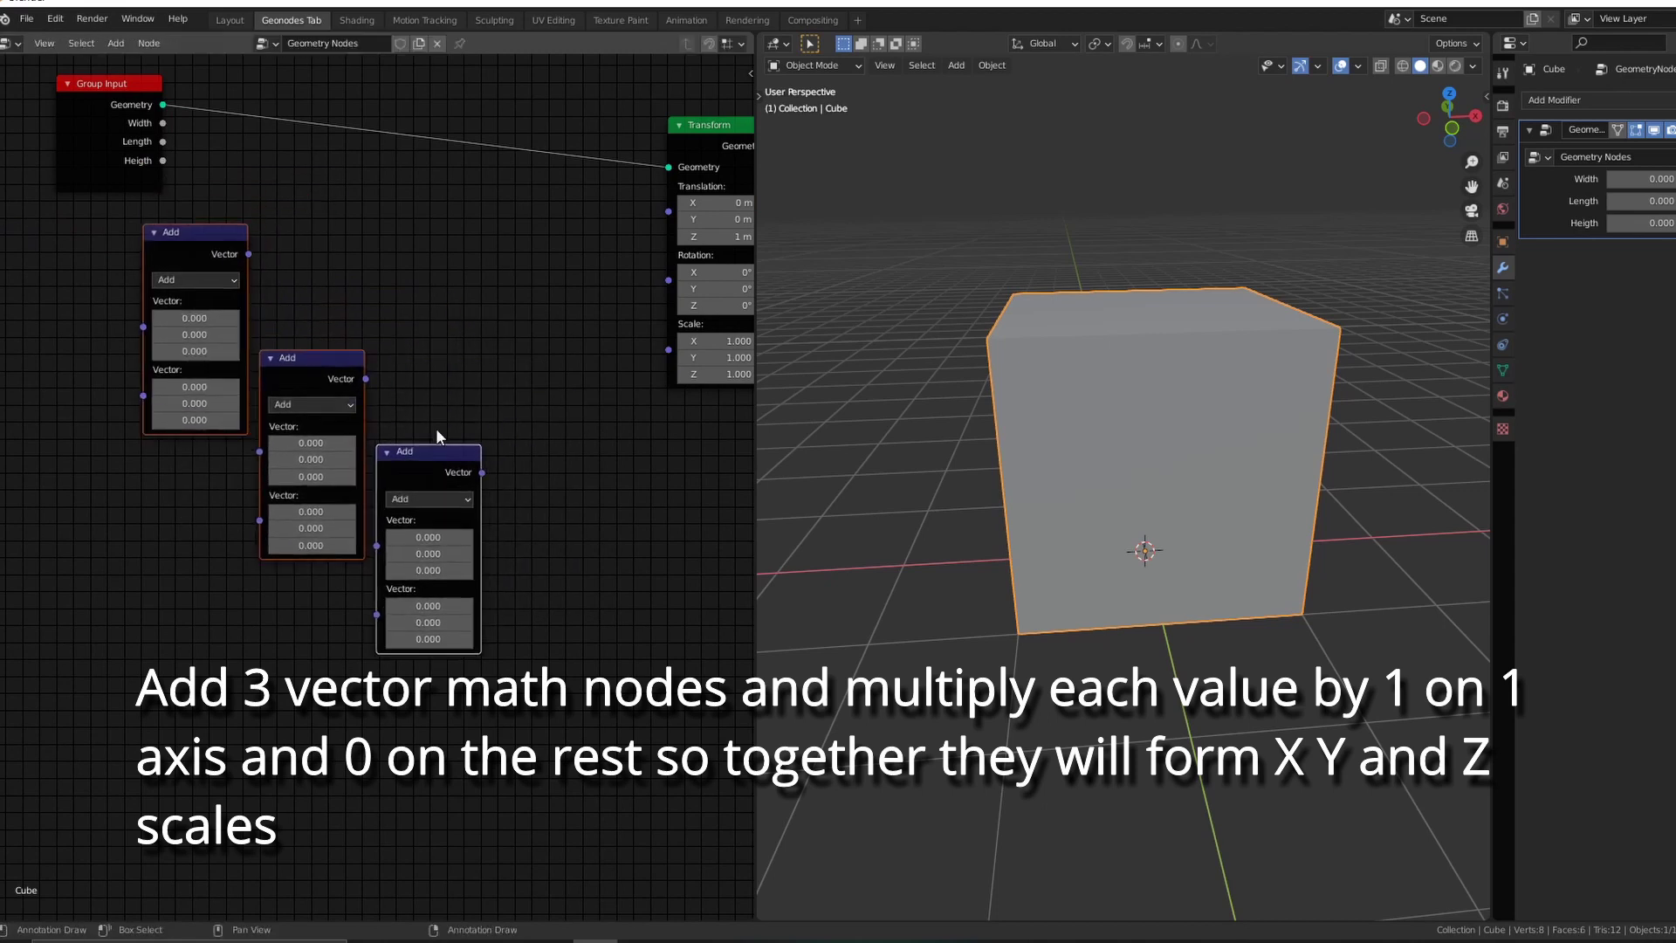
{"action": "mouse_move", "coordinate": [98, 118]}
{"action": "middle_mouse_down"}
{"action": "mouse_move", "coordinate": [307, 205]}
{"action": "mouse_move", "coordinate": [423, 165]}
{"action": "middle_mouse_up"}
{"action": "mouse_move", "coordinate": [482, 164]}
{"action": "left_mouse_down"}
{"action": "mouse_move", "coordinate": [231, 207]}
{"action": "mouse_move", "coordinate": [467, 373]}
{"action": "left_mouse_up"}
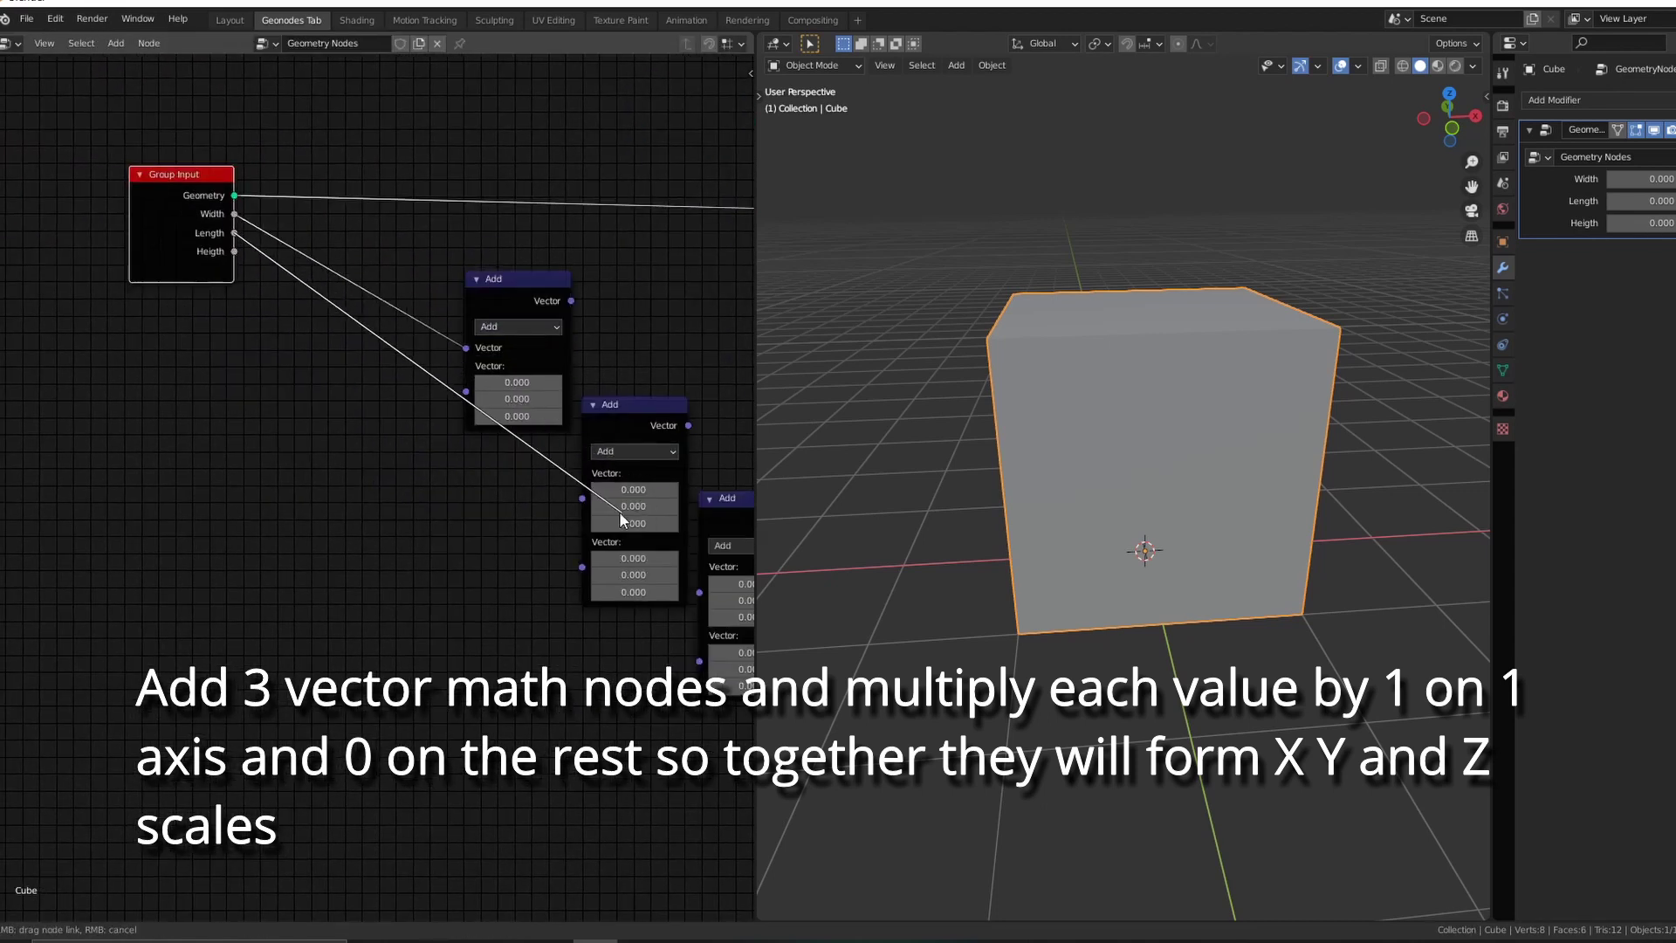
Connect Width, Length and Heigth to the three nodes and set each to Multiply
{"action": "left_click_drag", "start_coordinate": [599, 513], "coordinate": [583, 498]}
{"action": "mouse_move", "coordinate": [196, 266]}
{"action": "left_mouse_down"}
{"action": "mouse_move", "coordinate": [284, 370]}
{"action": "mouse_move", "coordinate": [703, 621]}
{"action": "mouse_move", "coordinate": [700, 603]}
{"action": "left_mouse_up"}
{"action": "mouse_move", "coordinate": [700, 602]}
{"action": "middle_mouse_down"}
{"action": "mouse_move", "coordinate": [551, 703]}
{"action": "mouse_move", "coordinate": [369, 663]}
{"action": "middle_mouse_up"}
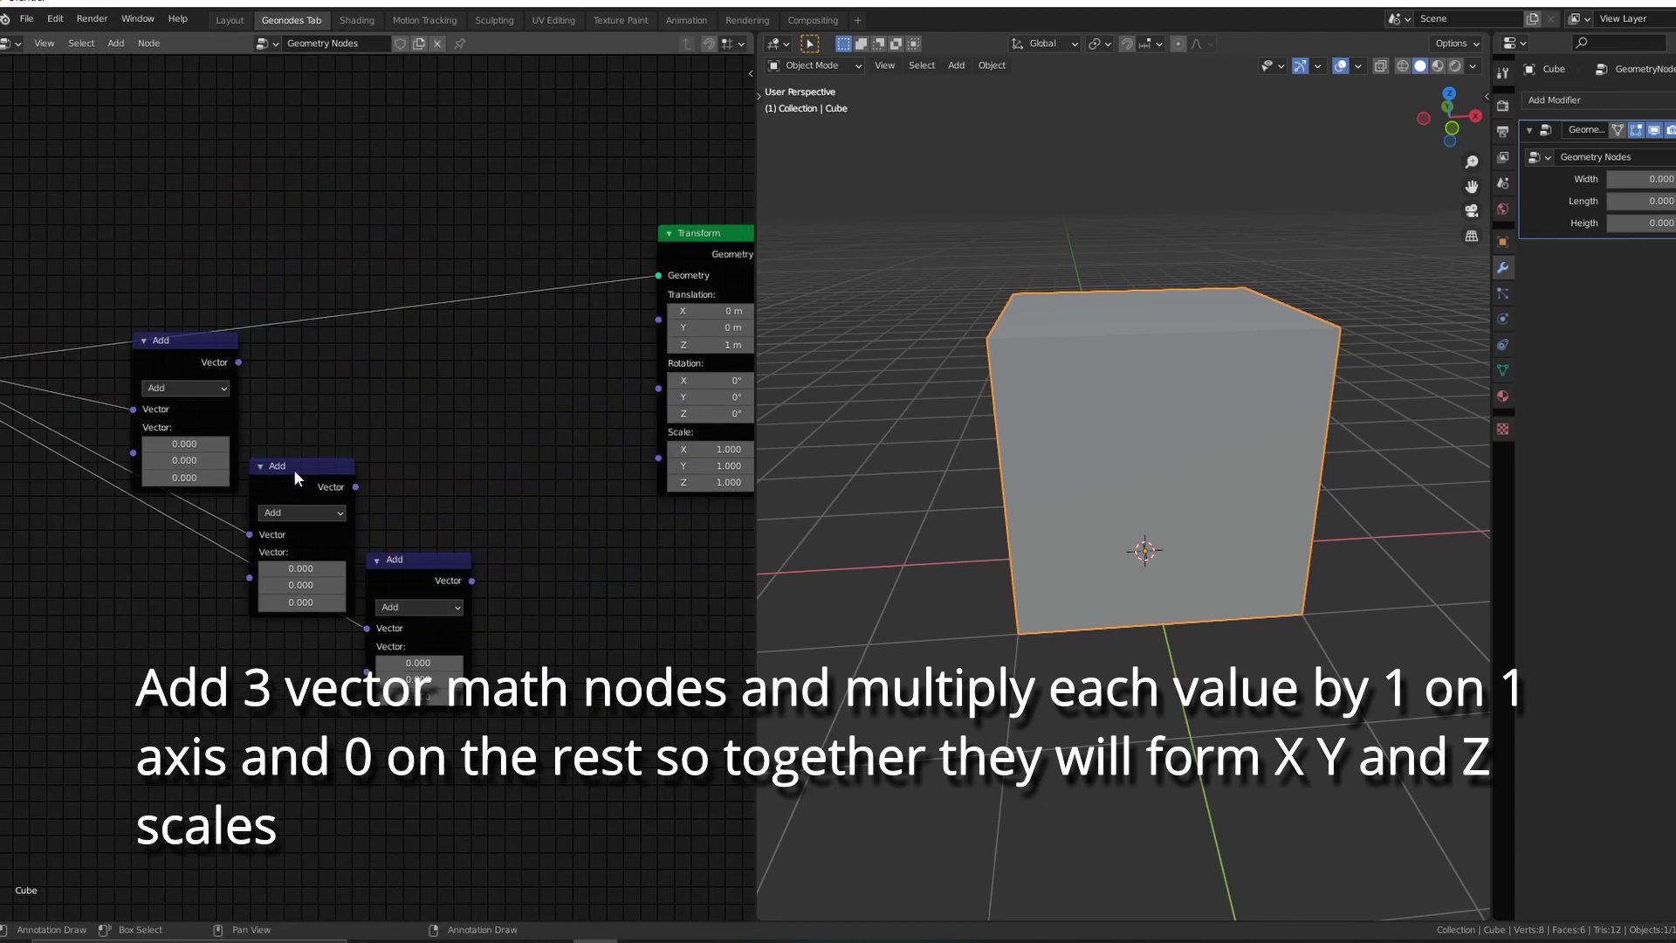
{"action": "left_click", "coordinate": [186, 390]}
{"action": "left_click", "coordinate": [164, 441]}
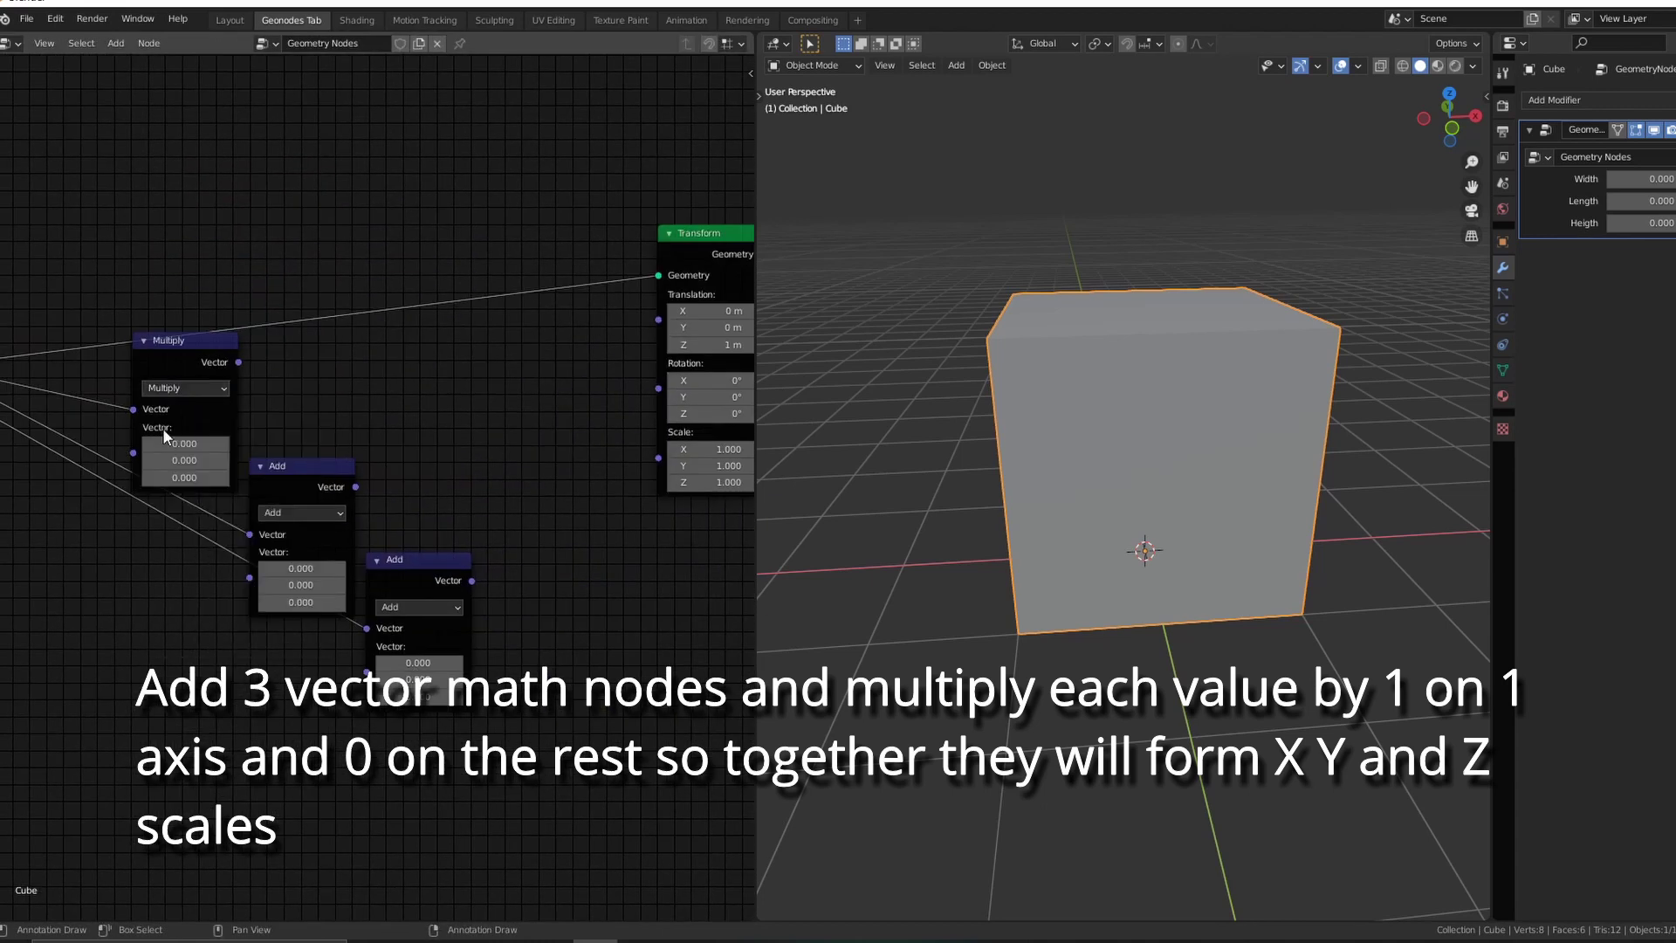
{"action": "left_click", "coordinate": [303, 520]}
{"action": "left_click", "coordinate": [312, 562]}
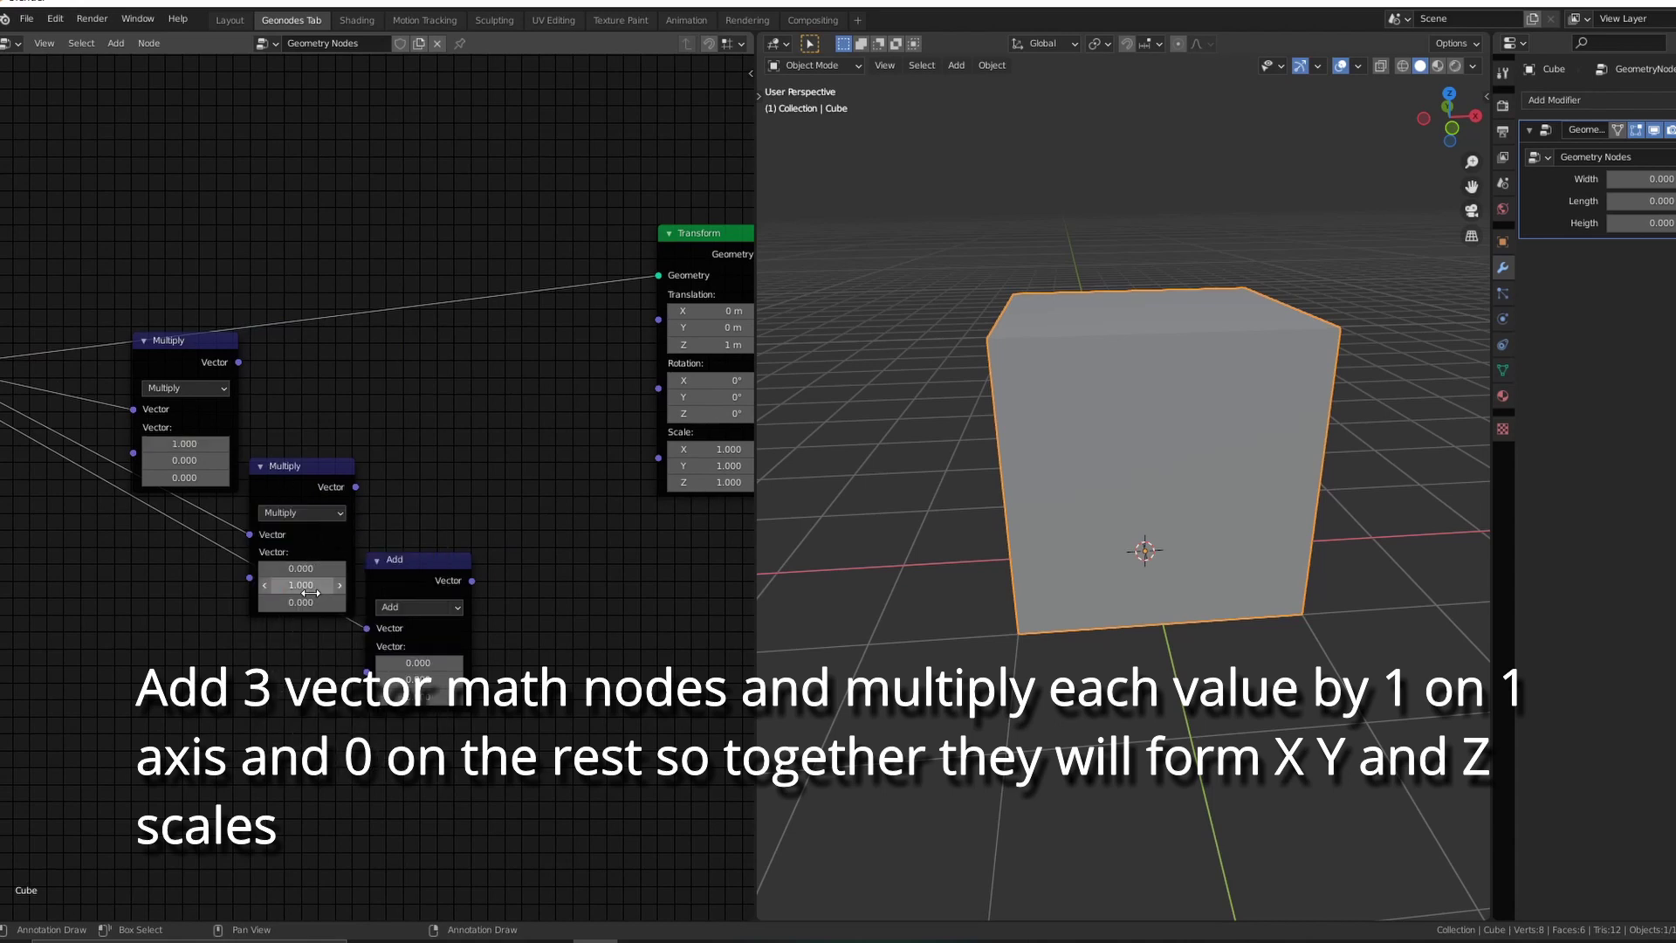
{"action": "left_click", "coordinate": [419, 606]}
{"action": "left_click", "coordinate": [427, 647]}
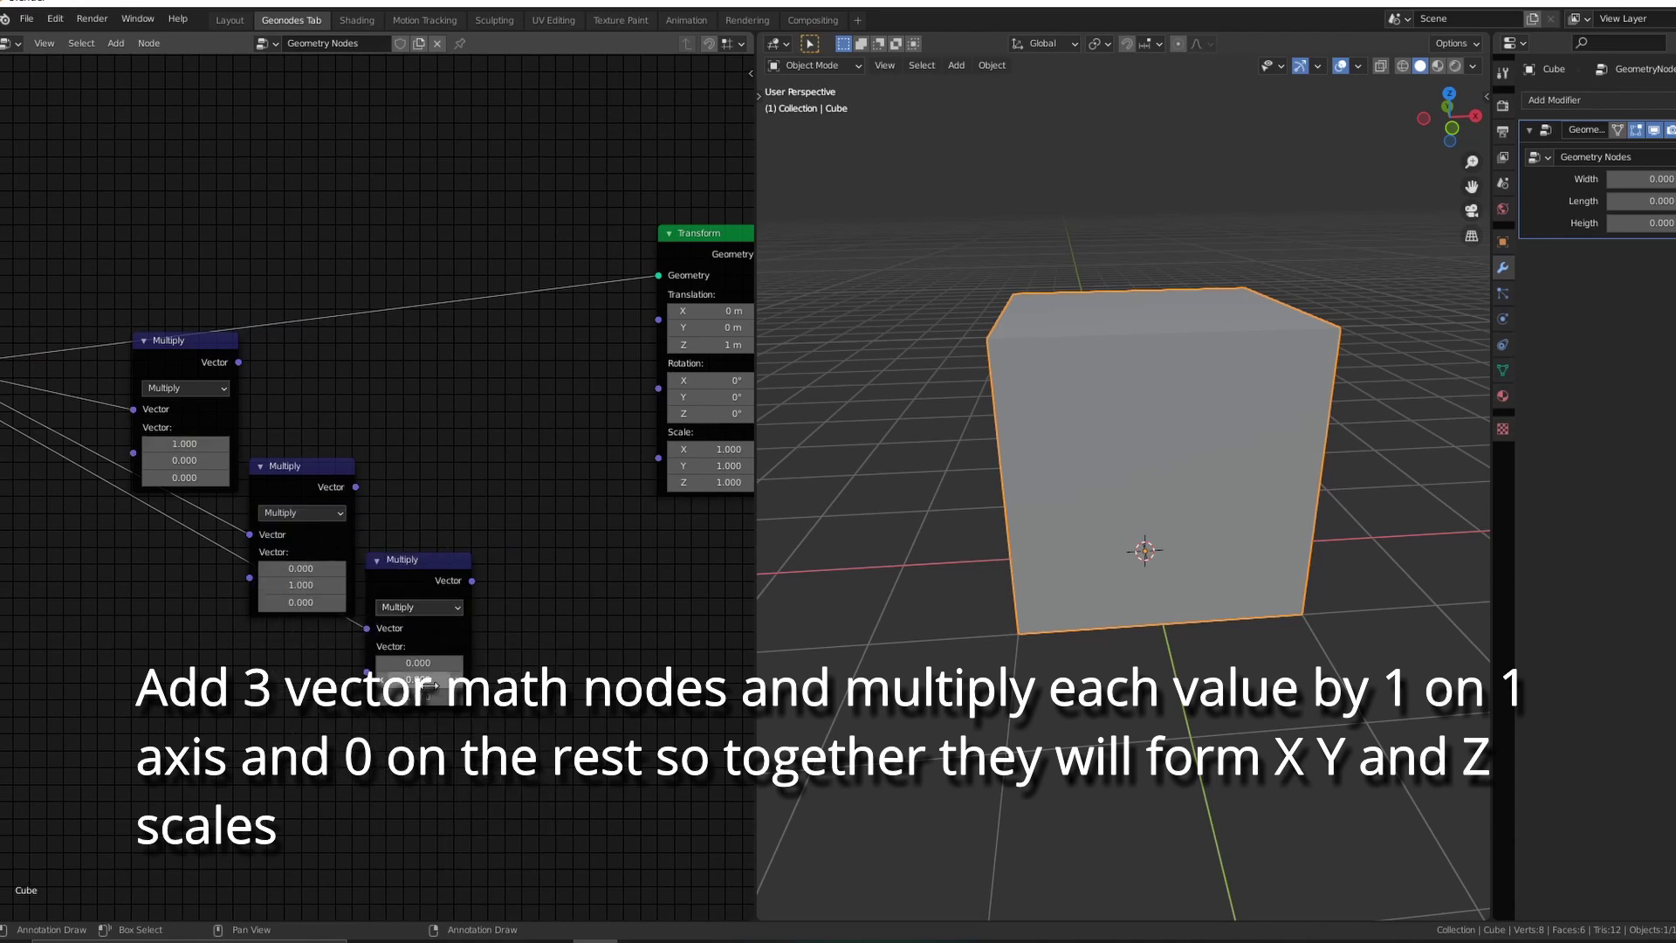
{"action": "key", "text": "shift+a"}
{"action": "left_click", "coordinate": [392, 454]}
{"action": "type", "text": "ve"}
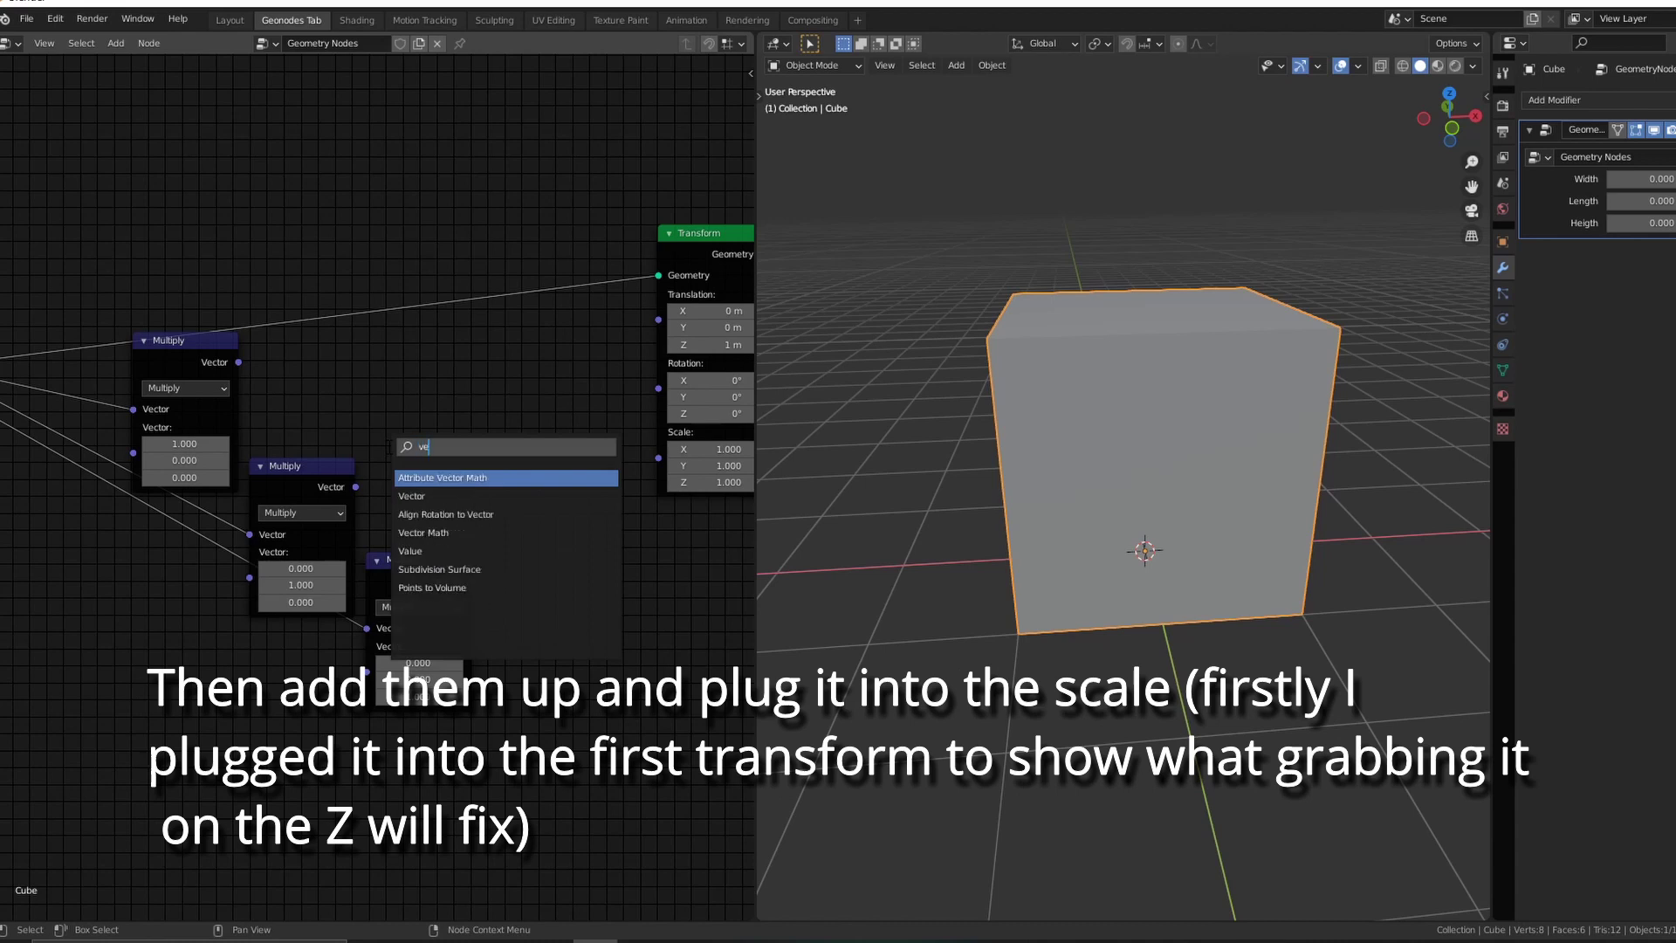
Add a vector Add node summing the first two Multiply outputs
{"action": "key", "text": "Down"}
{"action": "key", "text": "Down"}
{"action": "key", "text": "Return"}
{"action": "left_click", "coordinate": [533, 393]}
{"action": "left_click_drag", "start_coordinate": [238, 361], "coordinate": [483, 451]}
{"action": "left_click_drag", "start_coordinate": [356, 486], "coordinate": [483, 471]}
{"action": "mouse_move", "coordinate": [536, 358]}
{"action": "left_mouse_down"}
{"action": "mouse_move", "coordinate": [437, 373]}
{"action": "mouse_move", "coordinate": [515, 418]}
{"action": "left_mouse_up"}
Add a second Add node for the third Multiply and plug the total into Transform Scale
{"action": "key", "text": "shift+d"}
{"action": "left_click", "coordinate": [576, 359]}
{"action": "left_click_drag", "start_coordinate": [471, 580], "coordinate": [515, 436]}
{"action": "left_click_drag", "start_coordinate": [619, 370], "coordinate": [672, 460]}
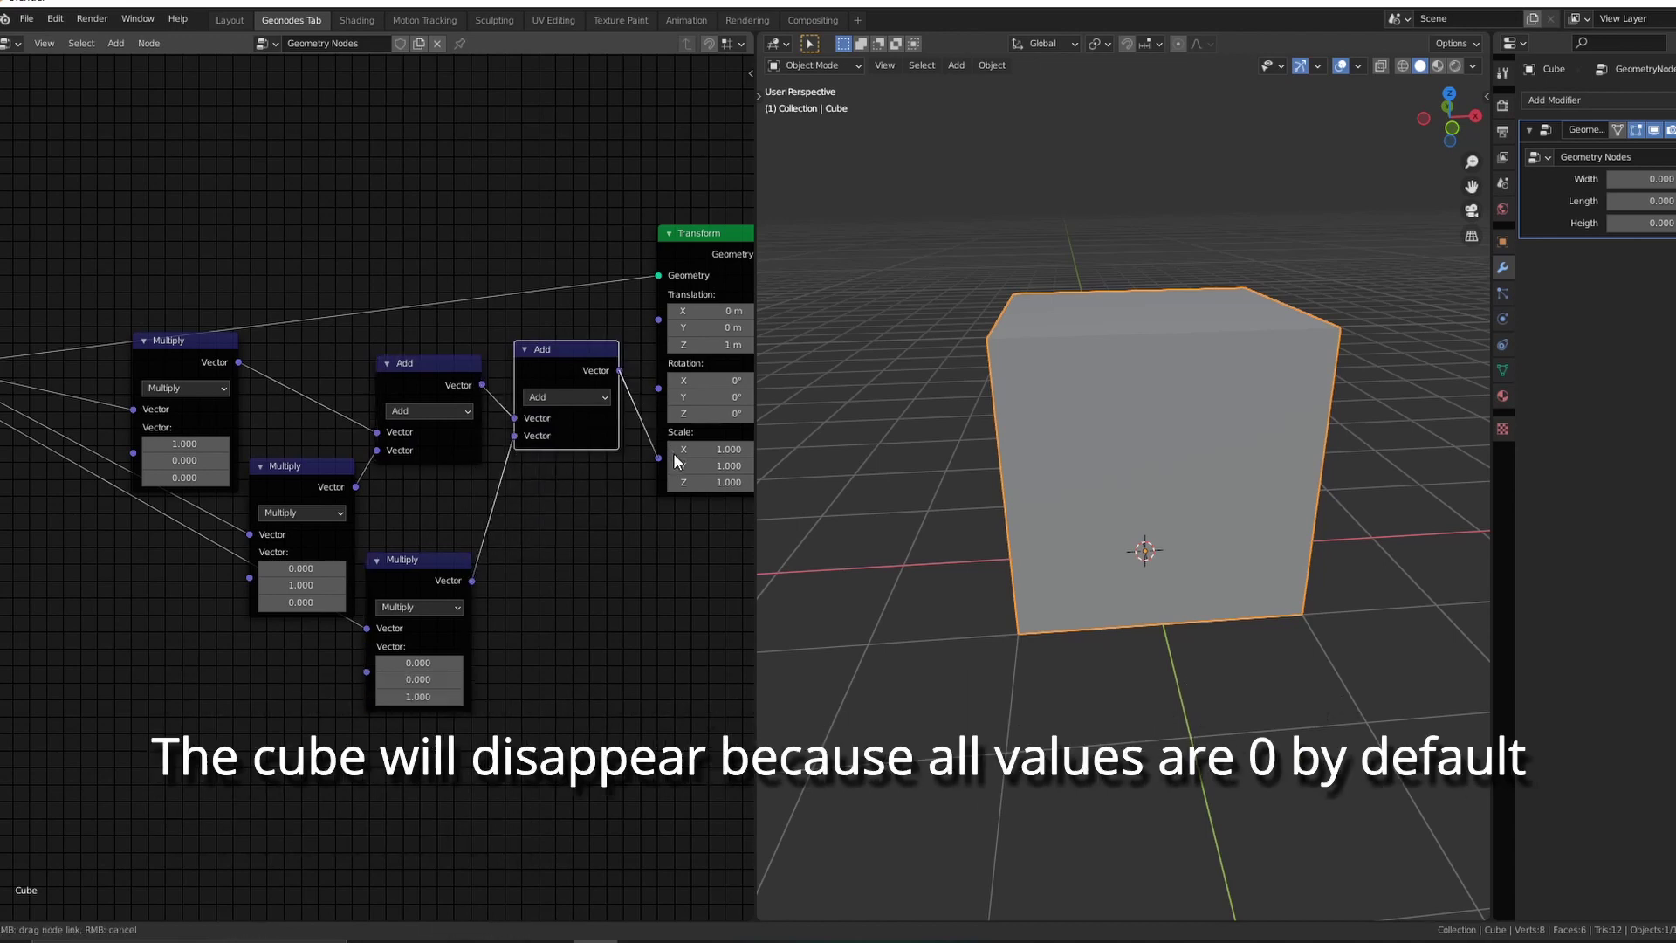
{"action": "middle_click_drag", "start_coordinate": [44, 559], "coordinate": [227, 561]}
{"action": "key", "text": "n"}
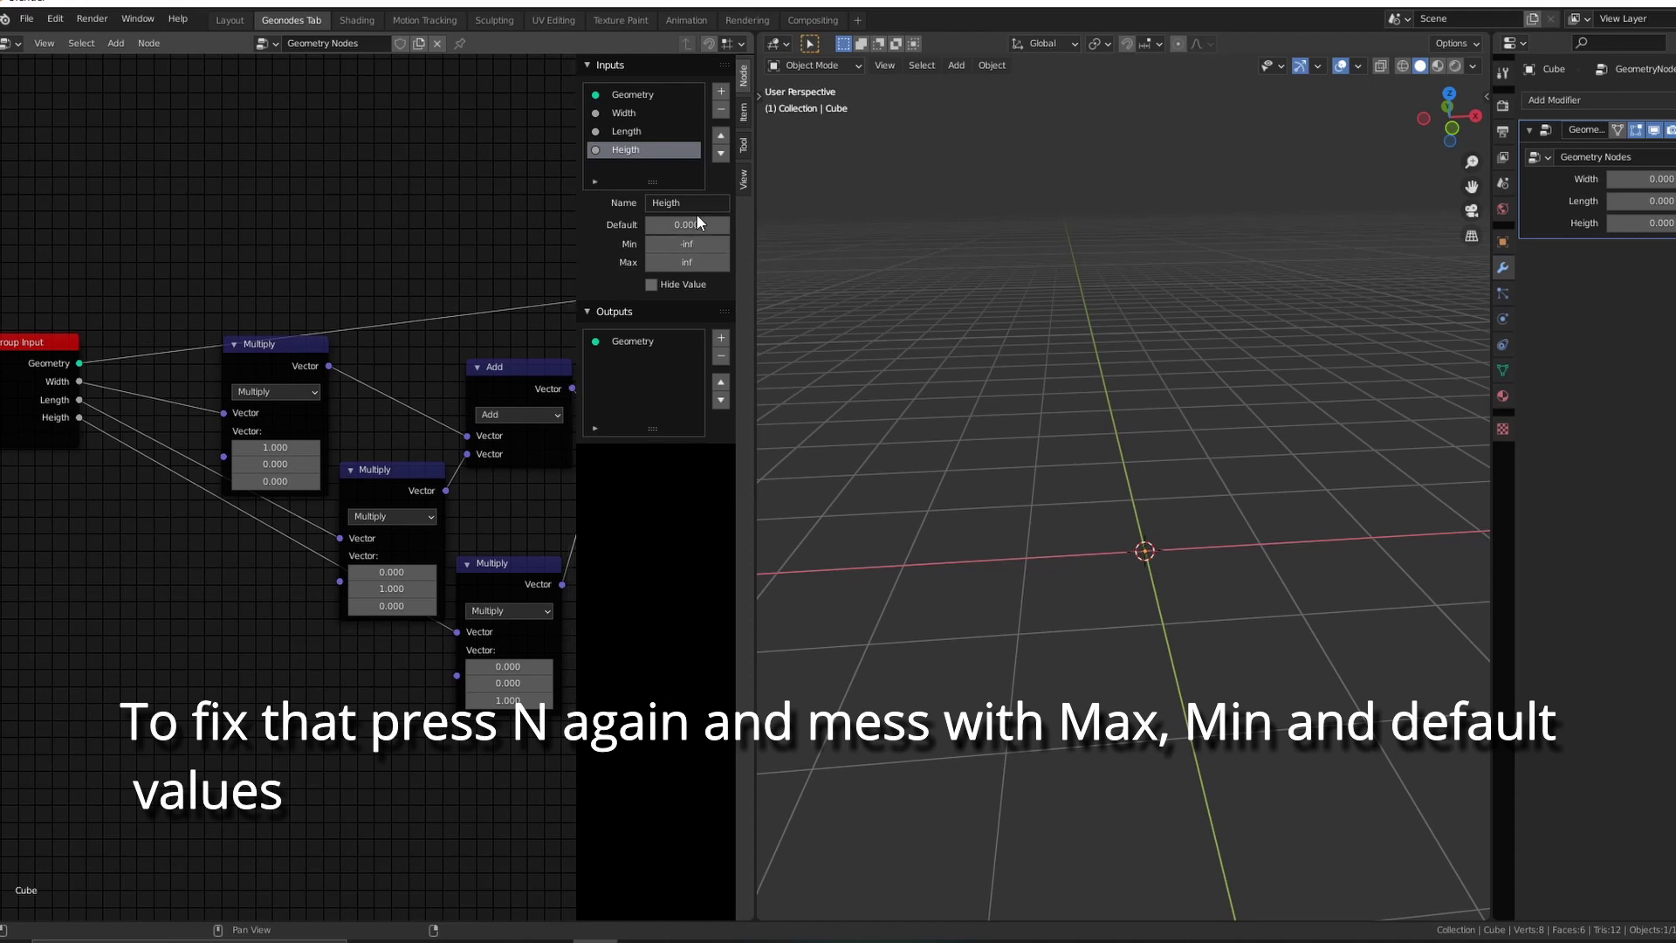
Give Width, Length and Heigth default 1 and minimum 0.5, with Width's maximum at 2
{"action": "left_click", "coordinate": [633, 113]}
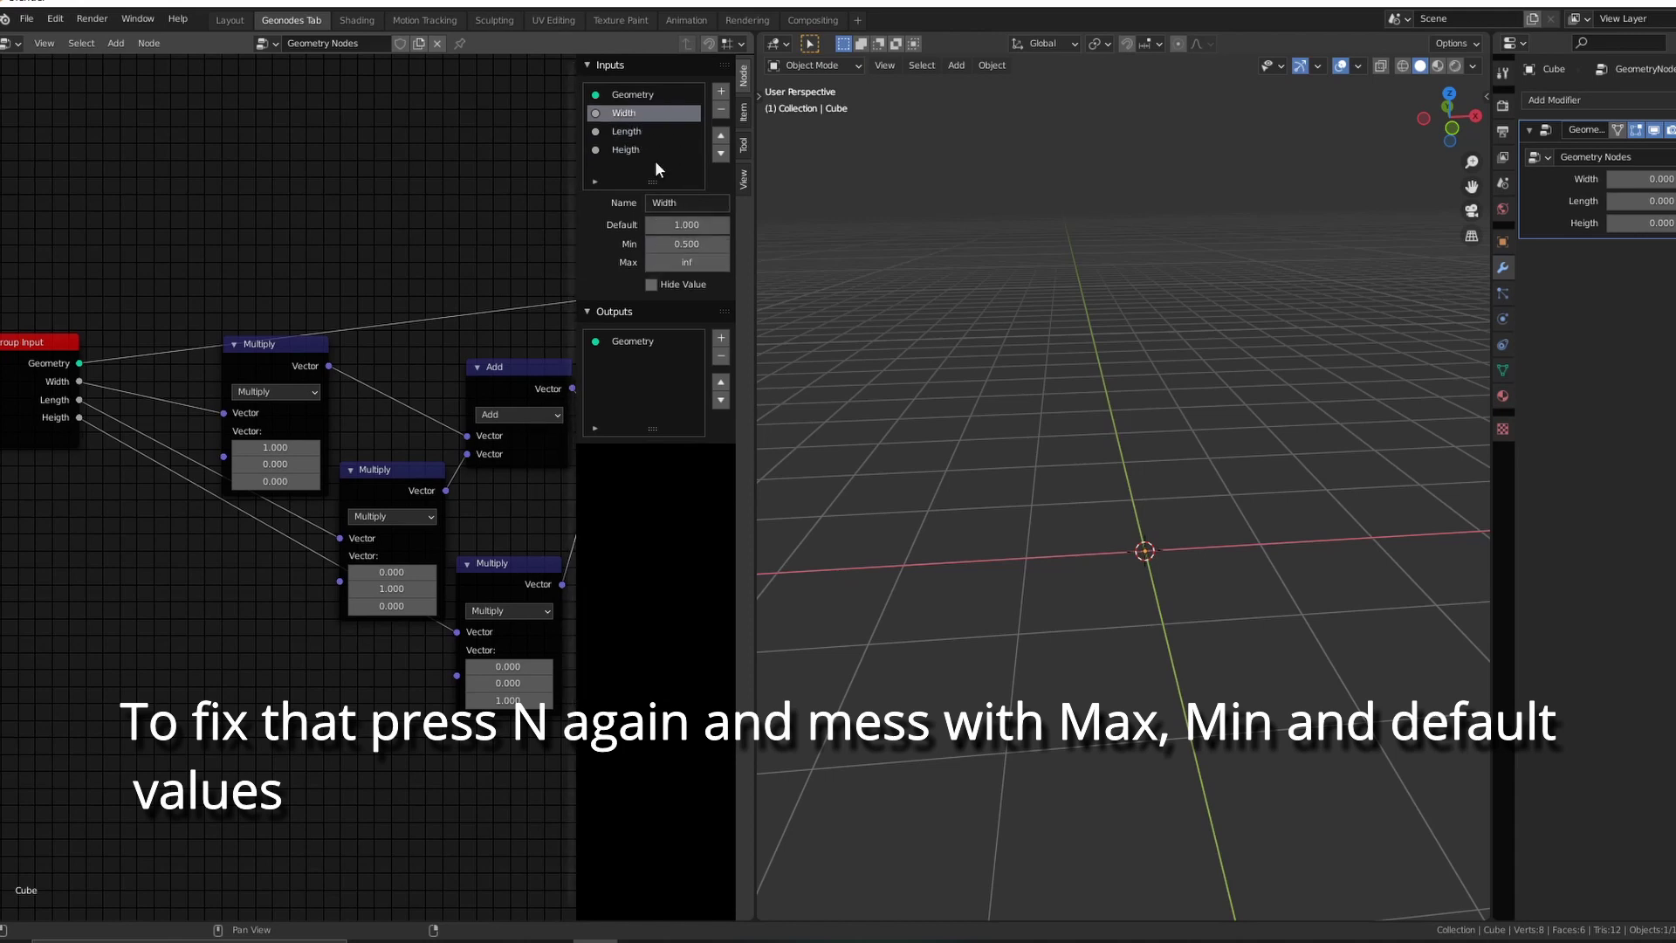
{"action": "left_click", "coordinate": [646, 131]}
{"action": "key", "text": "Return"}
{"action": "left_click", "coordinate": [626, 150]}
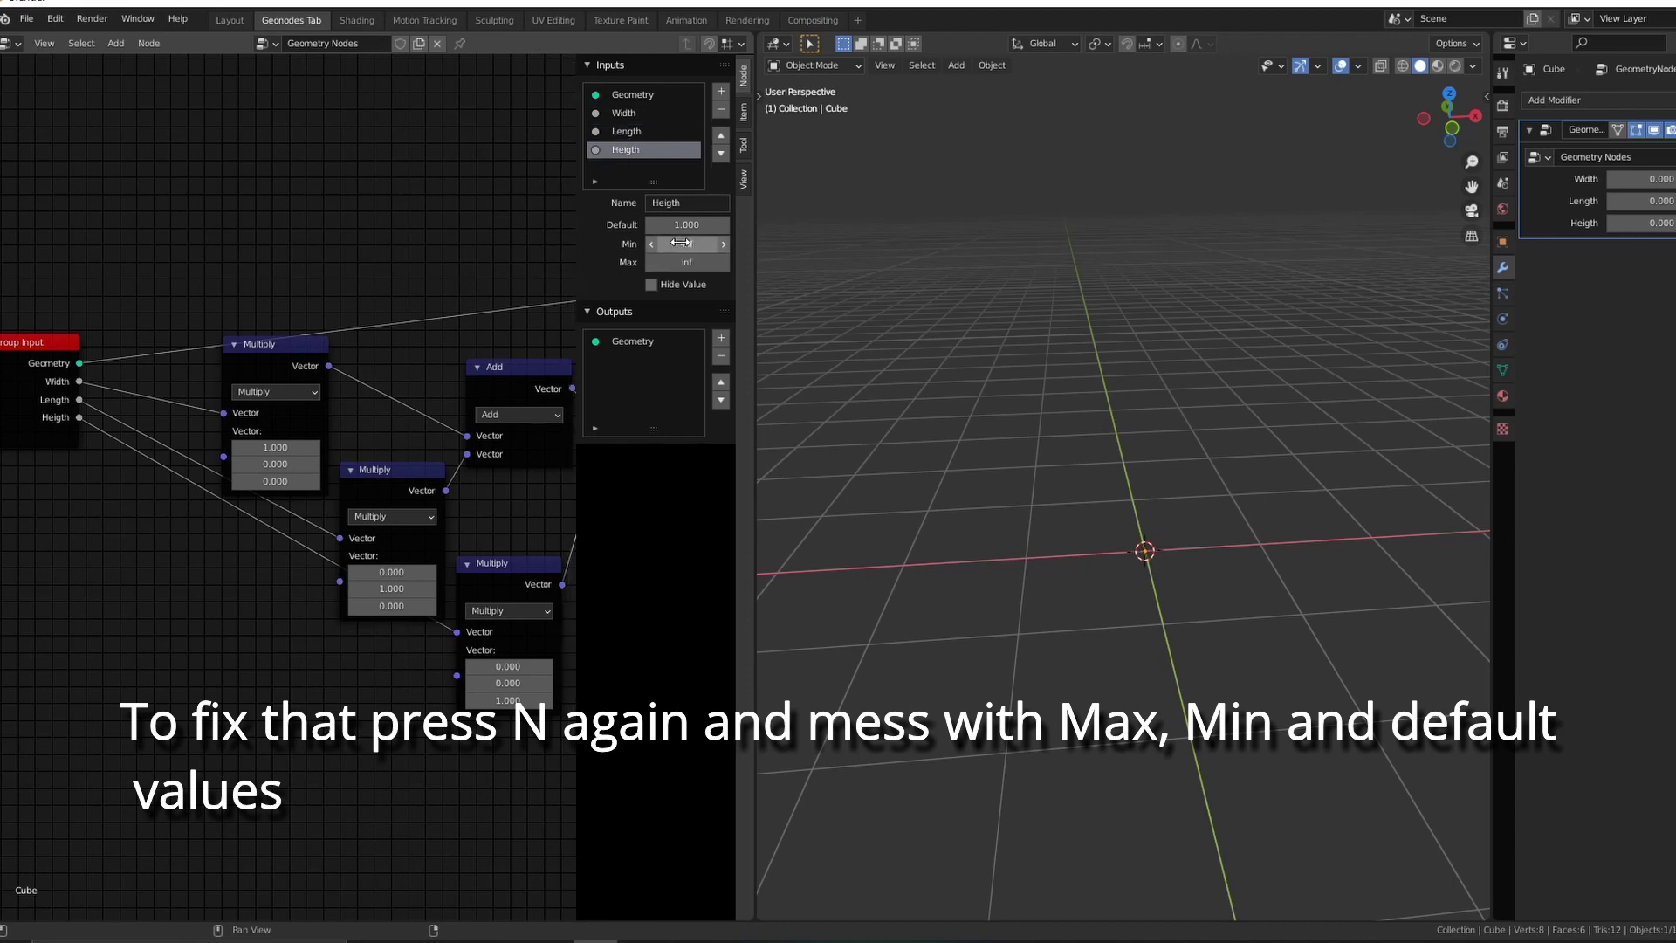
{"action": "type", "text": ".5"}
{"action": "left_click", "coordinate": [642, 131]}
{"action": "left_click", "coordinate": [687, 262]}
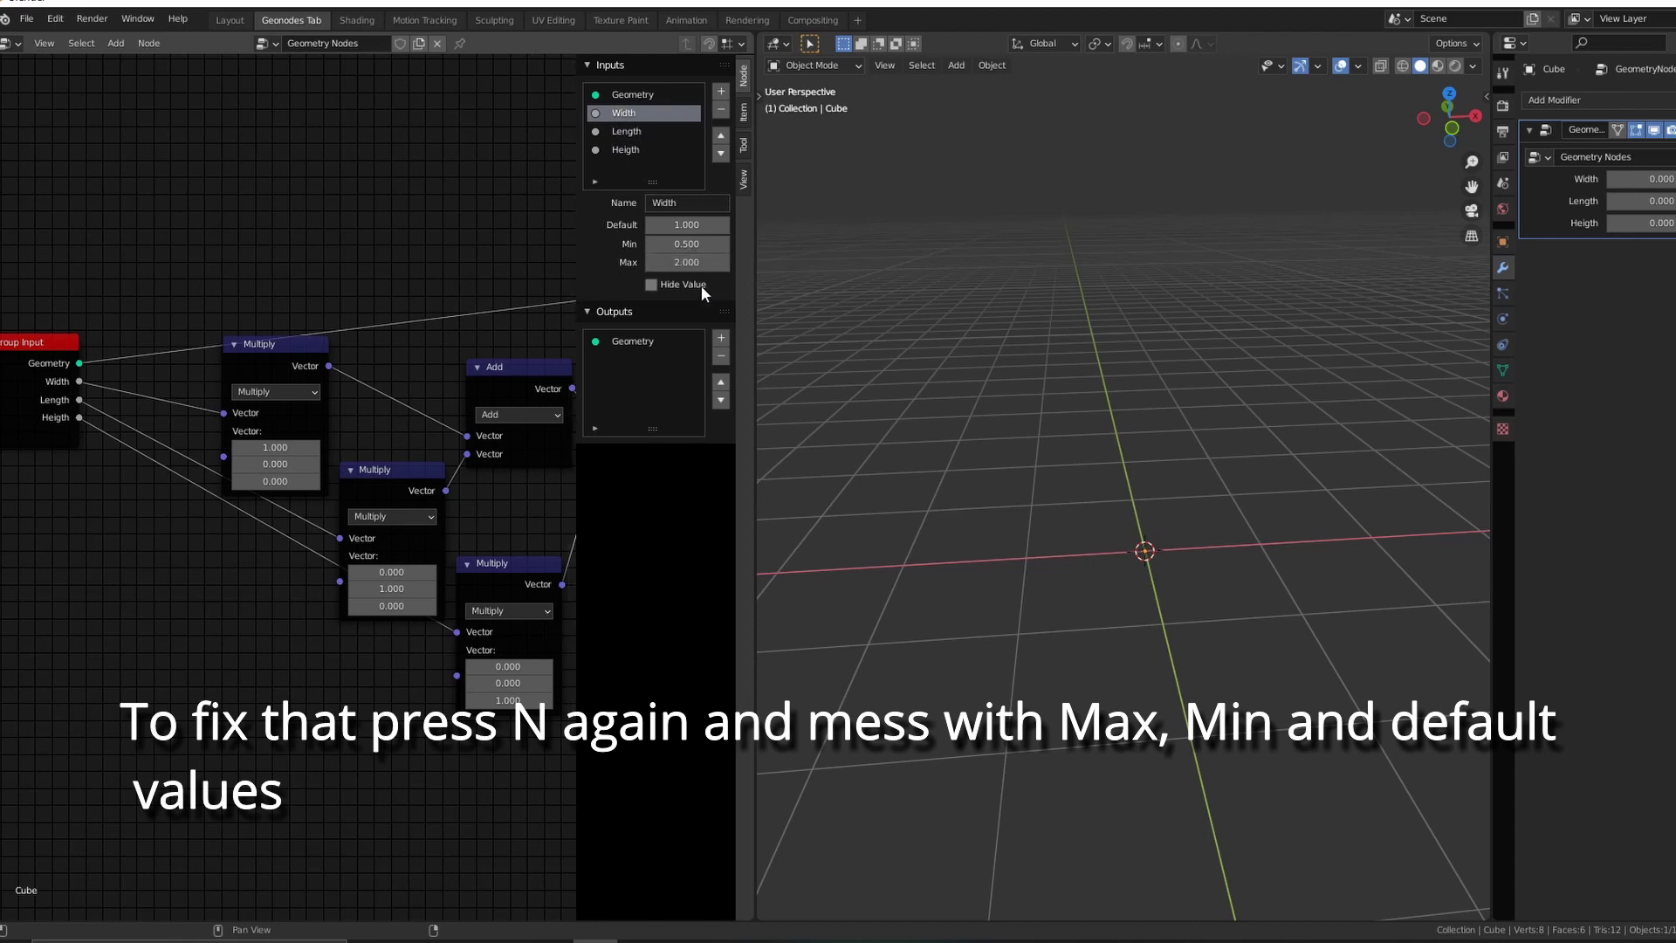
Check the restored cube in the 3D view and raise Width to 1.470
{"action": "key", "text": "n"}
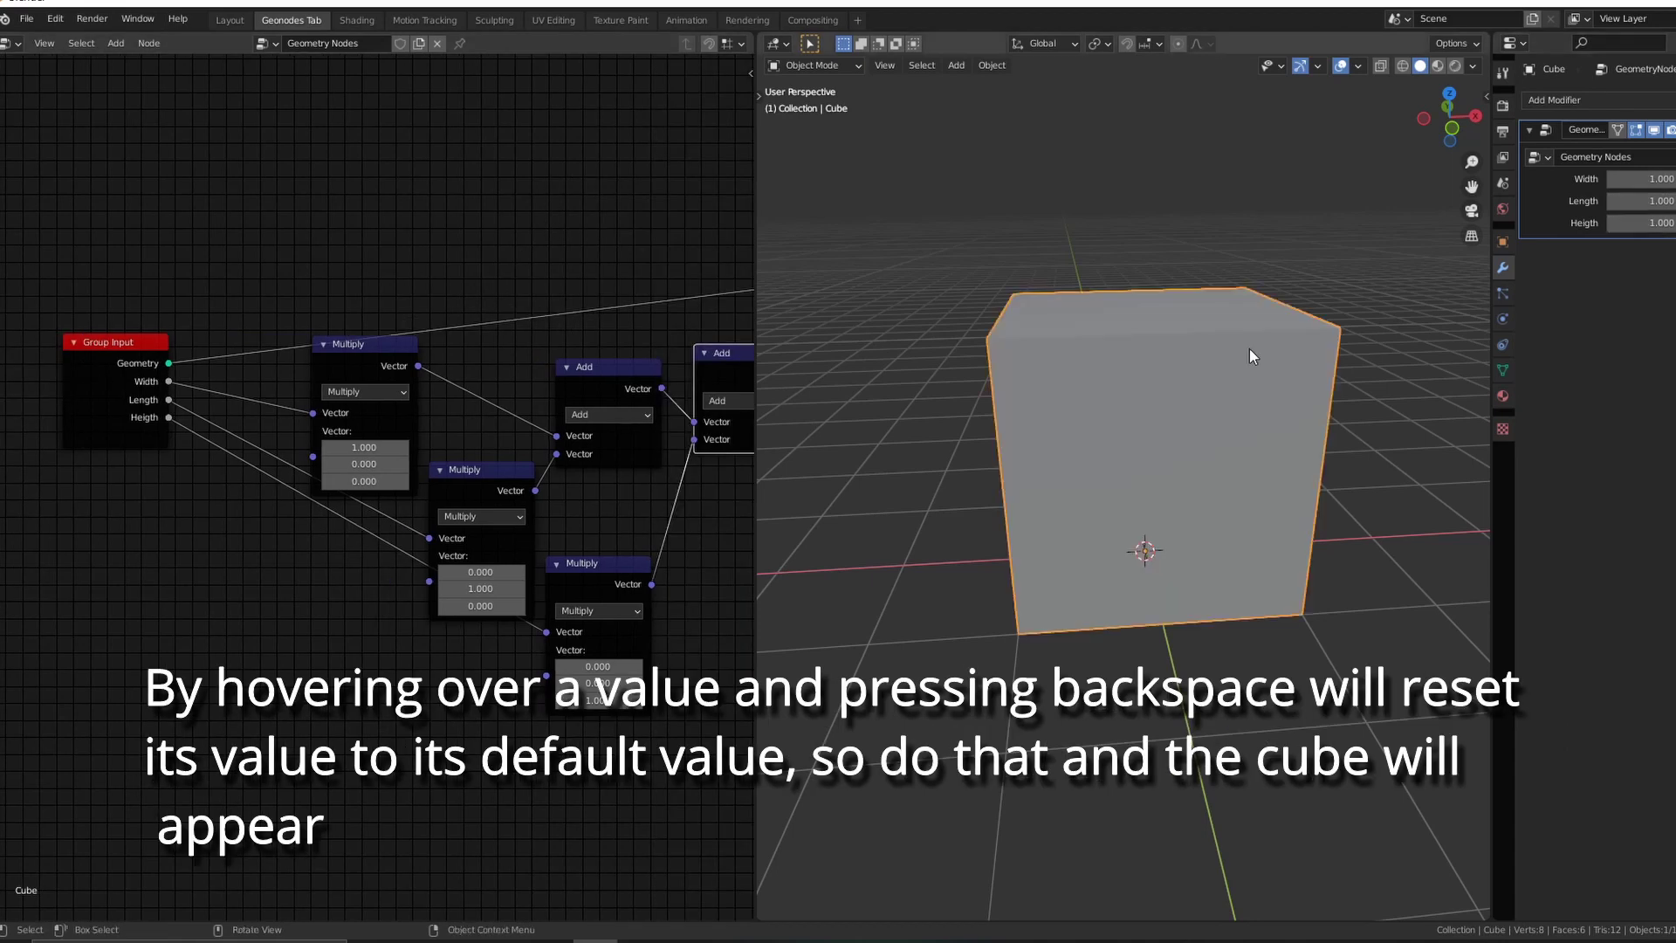
{"action": "middle_click_drag", "start_coordinate": [1253, 356], "coordinate": [1205, 366]}
{"action": "left_click_drag", "start_coordinate": [1641, 178], "coordinate": [1667, 178]}
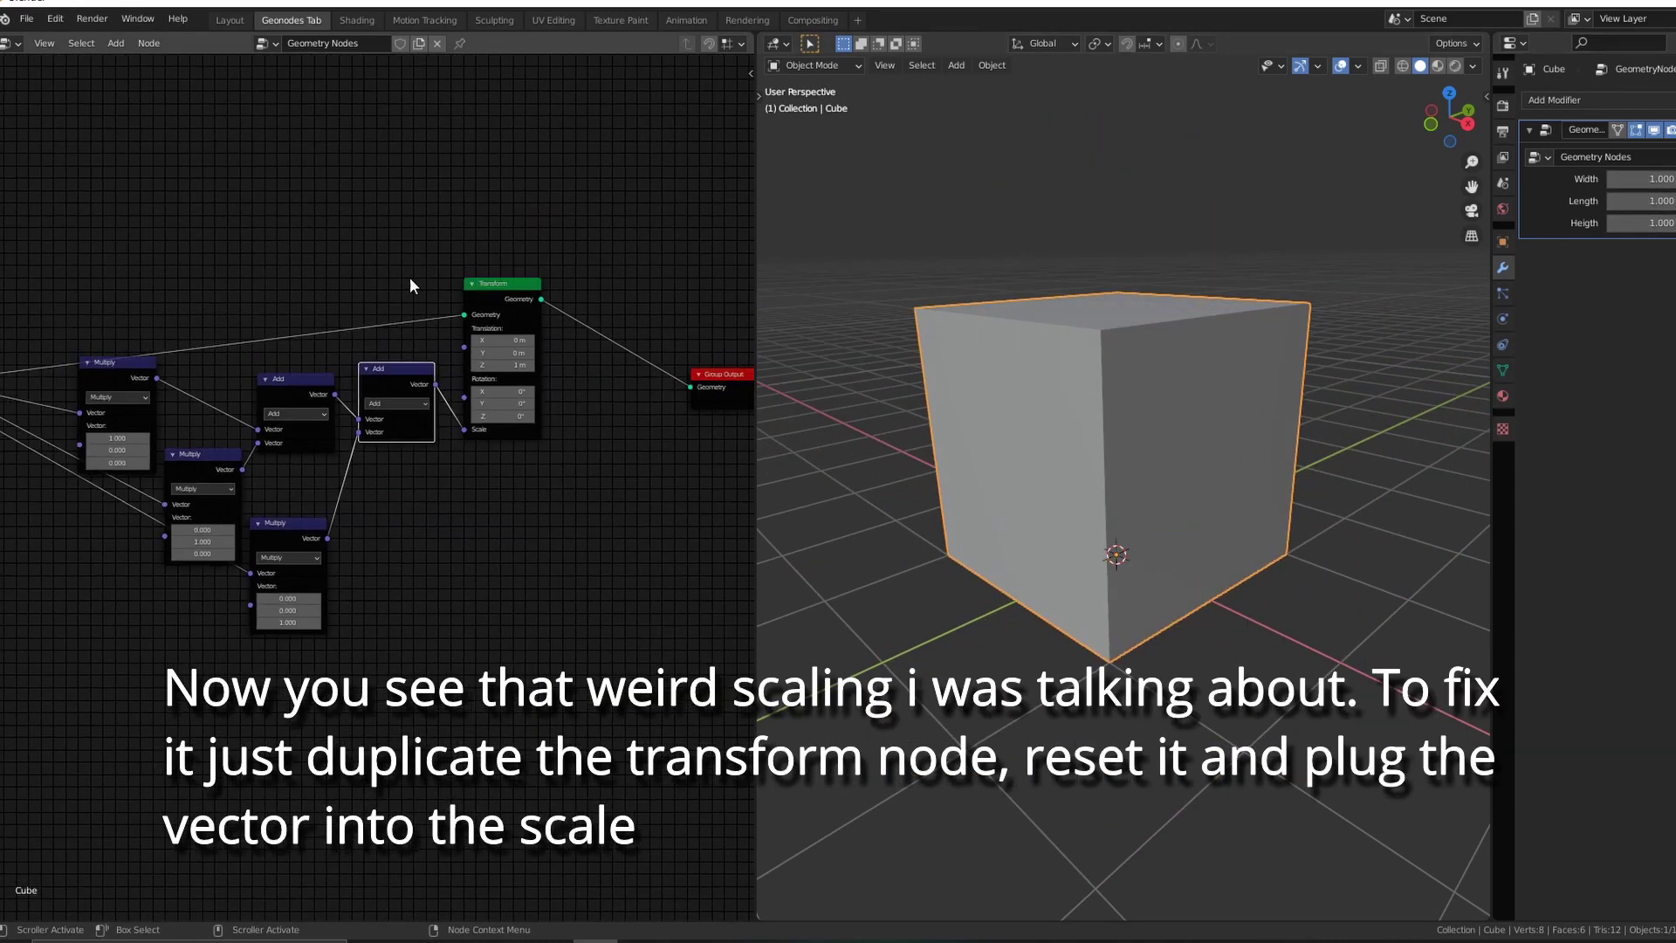
Insert a reset copy of the Transform before the output, taking the size vector as Scale
{"action": "scroll", "coordinate": [411, 297], "scroll_direction": "up", "scroll_amount": 2}
{"action": "middle_click_drag", "start_coordinate": [428, 218], "coordinate": [443, 293]}
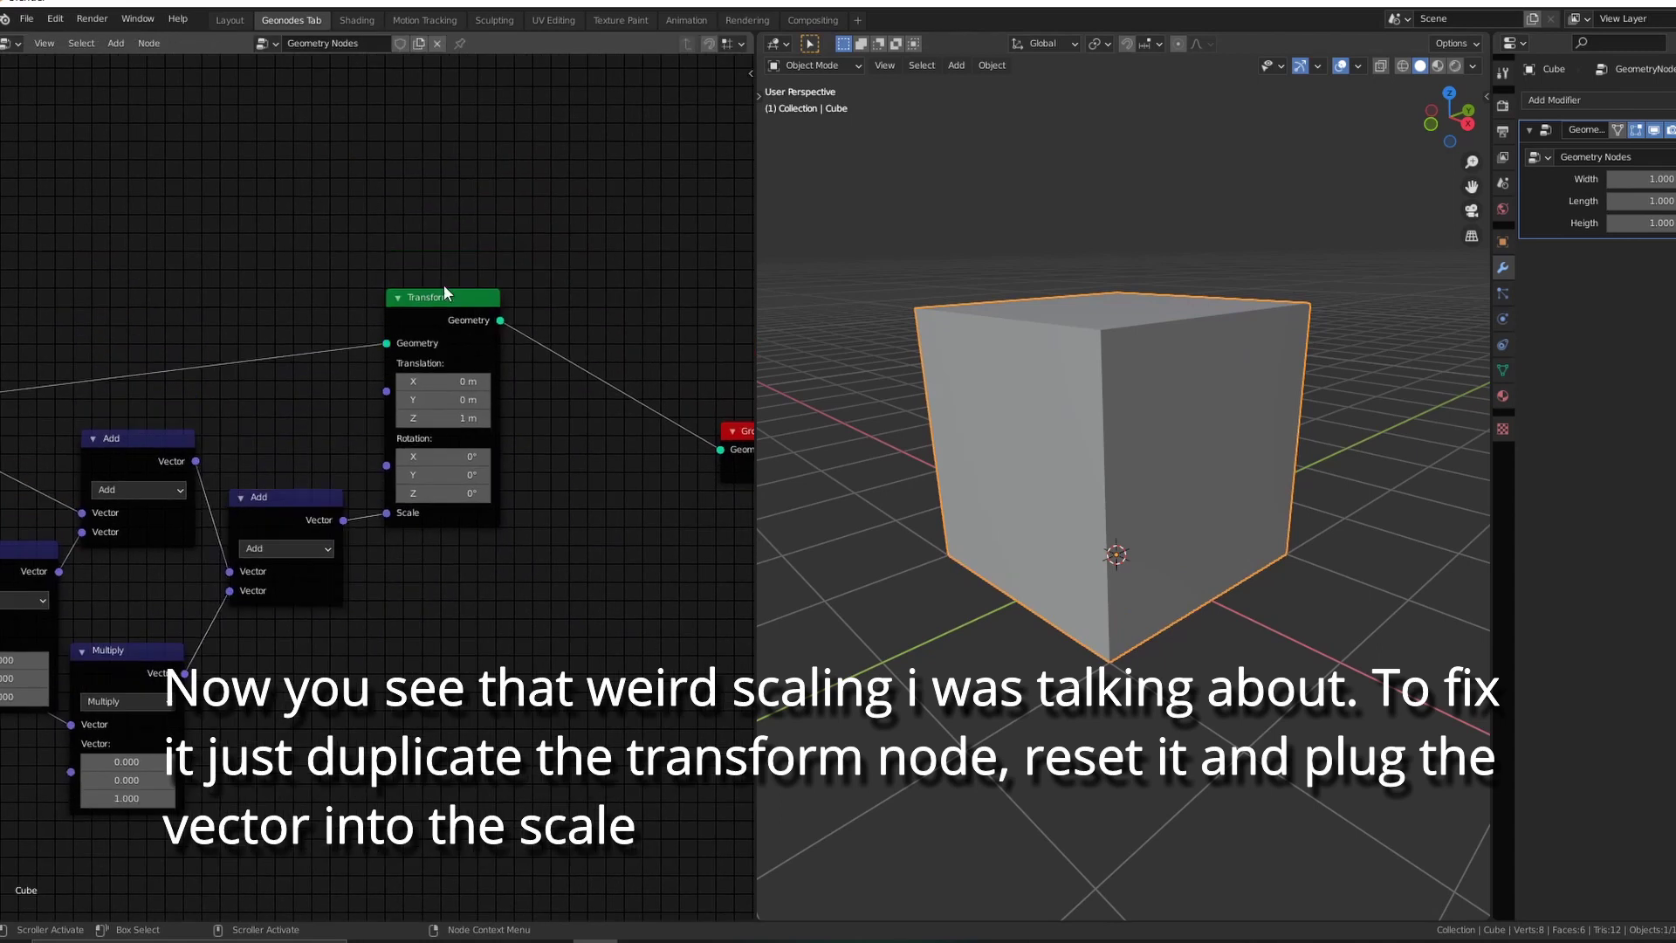
{"action": "left_click", "coordinate": [428, 302]}
{"action": "key", "text": "shift+d"}
{"action": "left_click", "coordinate": [606, 303]}
{"action": "key", "text": "BackSpace"}
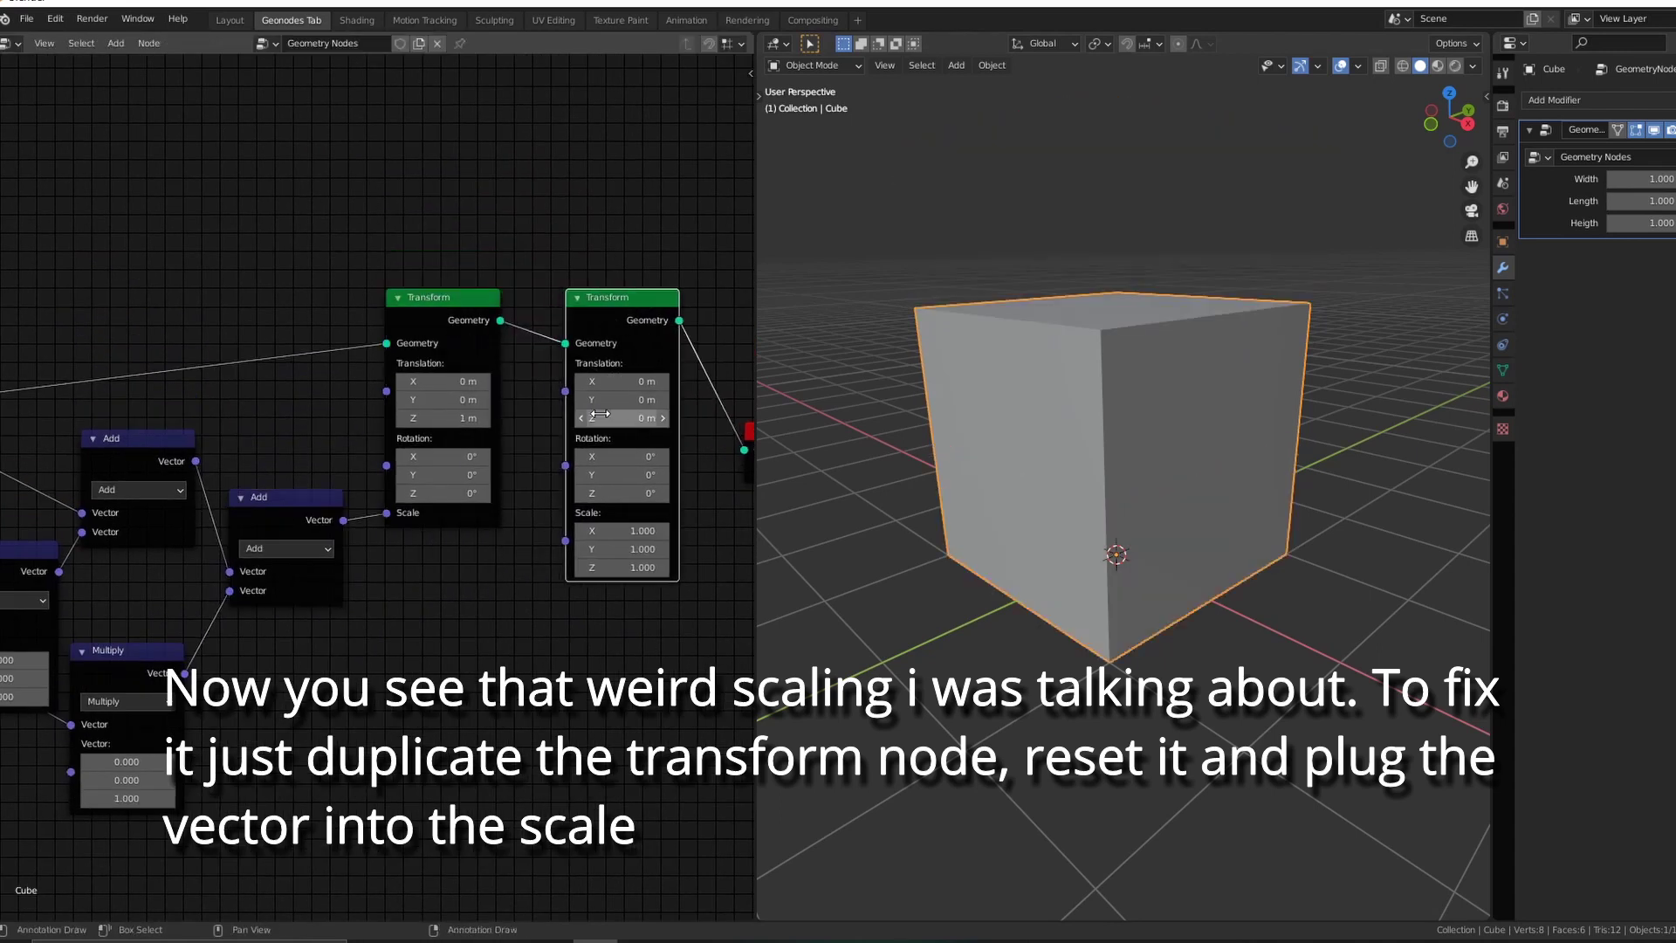
{"action": "left_click_drag", "start_coordinate": [387, 512], "coordinate": [566, 540]}
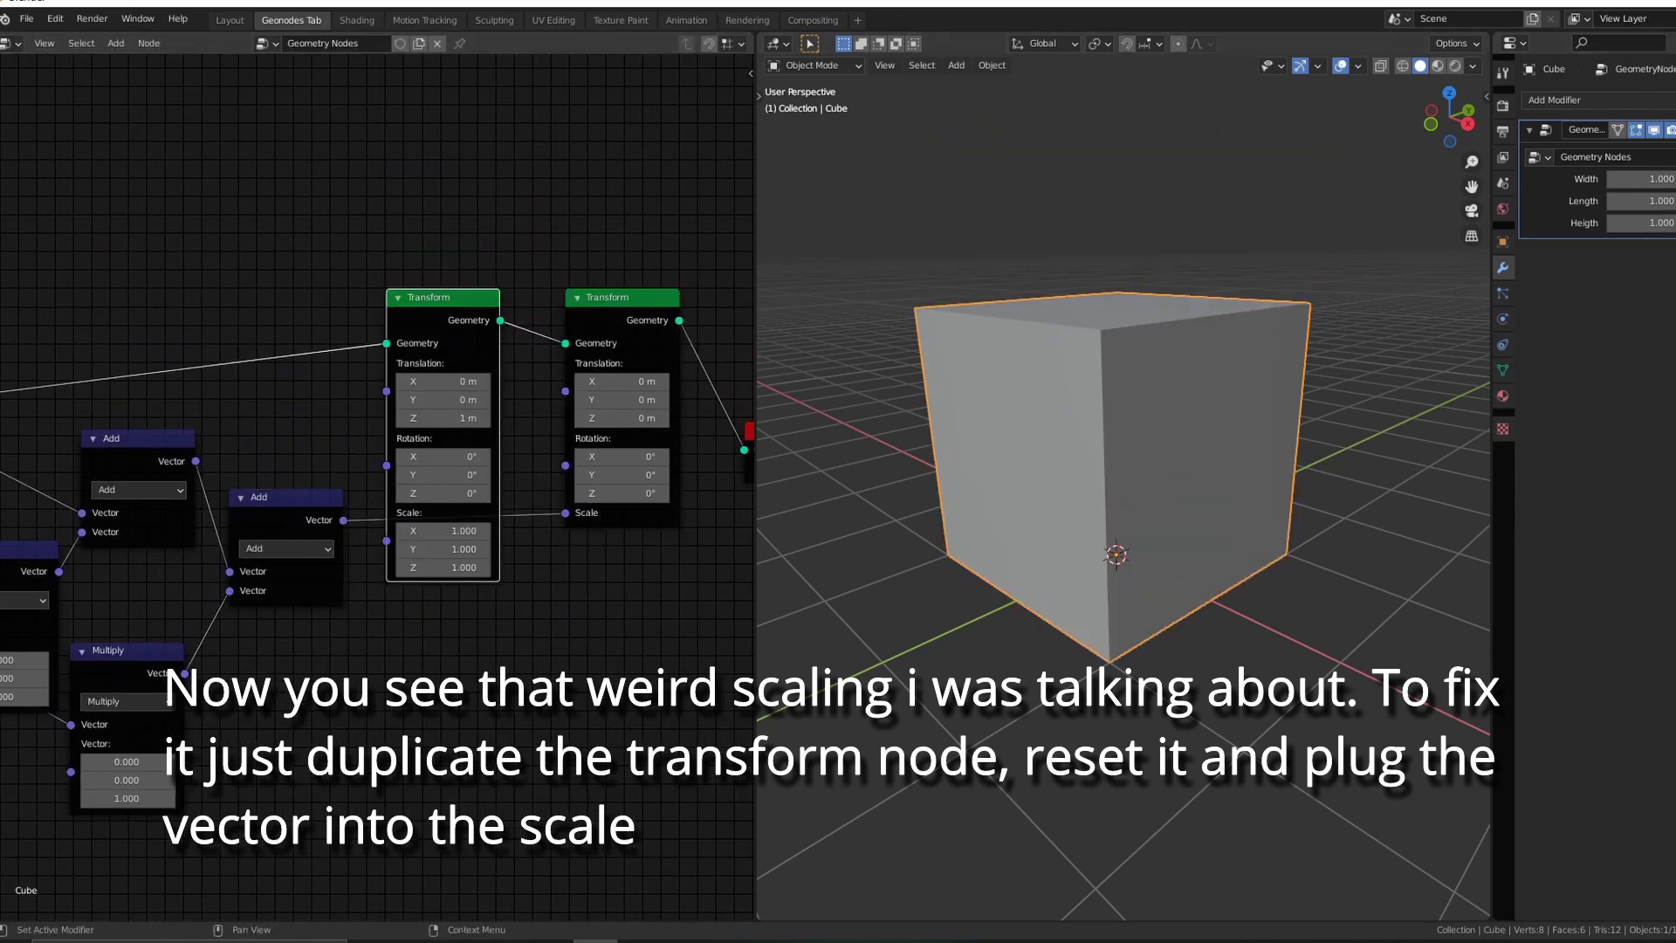
Test the Height input by increasing it, then reset it to 1
{"action": "left_click_drag", "start_coordinate": [1637, 223], "coordinate": [1672, 222]}
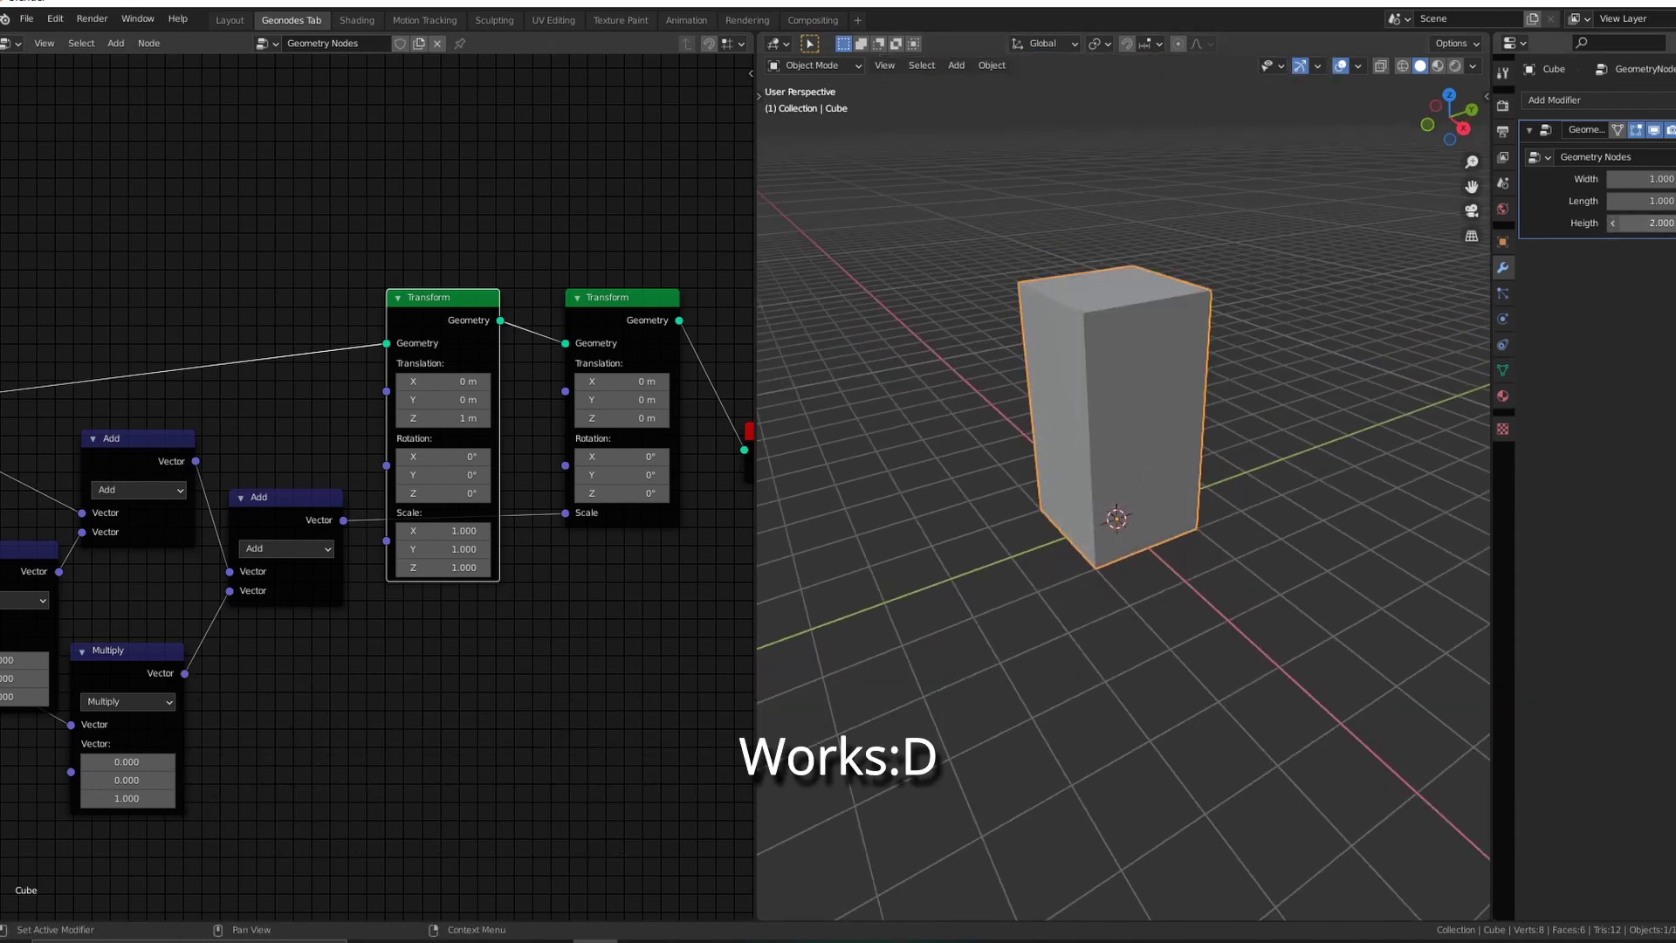
{"action": "key", "text": "BackSpace"}
{"action": "scroll", "coordinate": [1177, 259], "scroll_direction": "up", "scroll_amount": 2}
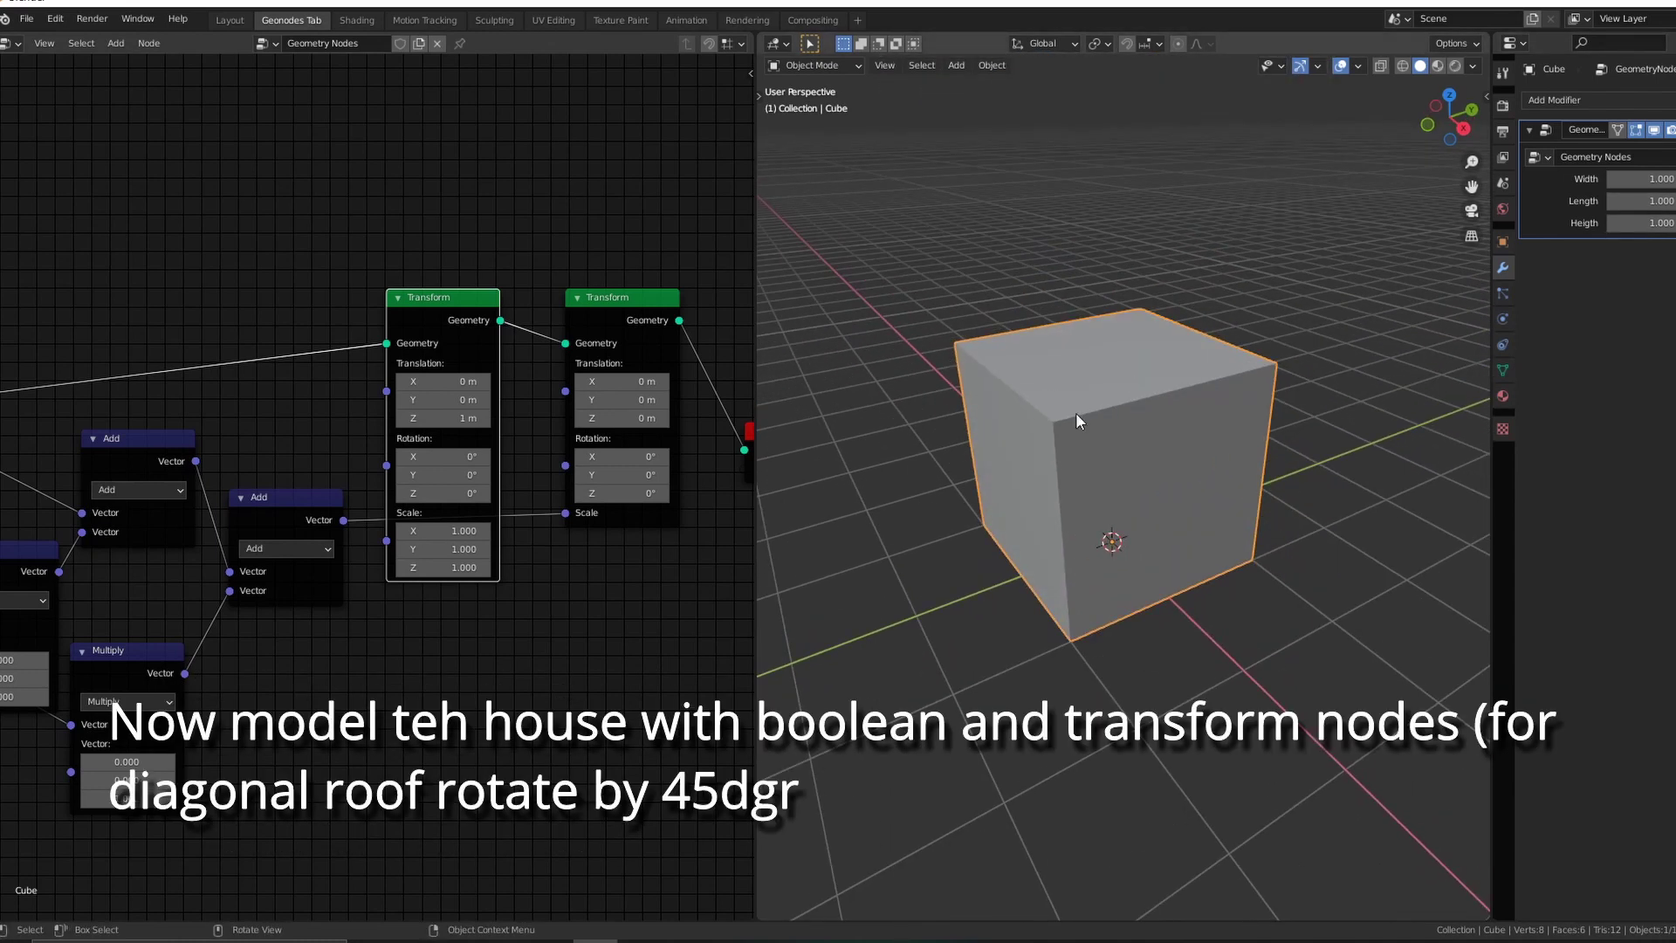
Rearrange the nodes and link the first Transform directly to the Group Output
{"action": "mouse_move", "coordinate": [1076, 414]}
{"action": "middle_mouse_down"}
{"action": "mouse_move", "coordinate": [974, 457]}
{"action": "mouse_move", "coordinate": [786, 488]}
{"action": "middle_mouse_up"}
{"action": "scroll", "coordinate": [494, 510], "scroll_direction": "down", "scroll_amount": 4}
{"action": "scroll", "coordinate": [315, 441], "scroll_direction": "down", "scroll_amount": 1}
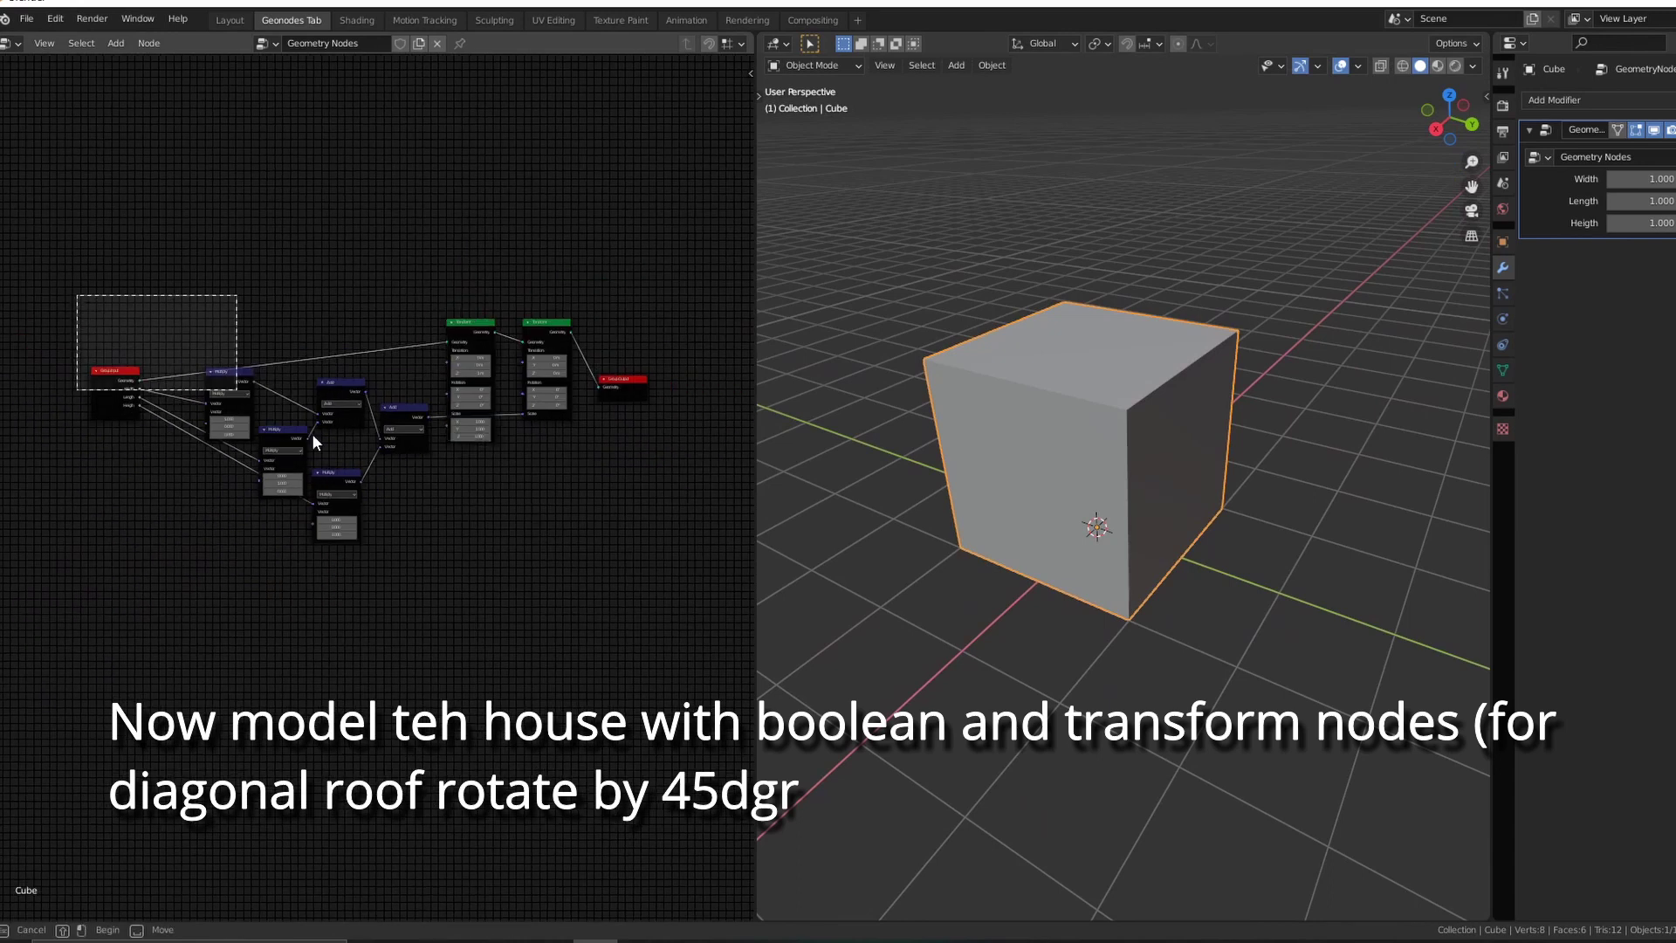
{"action": "left_click_drag", "start_coordinate": [314, 441], "coordinate": [585, 537]}
{"action": "mouse_move", "coordinate": [562, 322]}
{"action": "left_mouse_down"}
{"action": "mouse_move", "coordinate": [442, 385]}
{"action": "mouse_move", "coordinate": [219, 298]}
{"action": "left_mouse_up"}
{"action": "scroll", "coordinate": [209, 279], "scroll_direction": "up", "scroll_amount": 3}
{"action": "scroll", "coordinate": [210, 279], "scroll_direction": "up", "scroll_amount": 1}
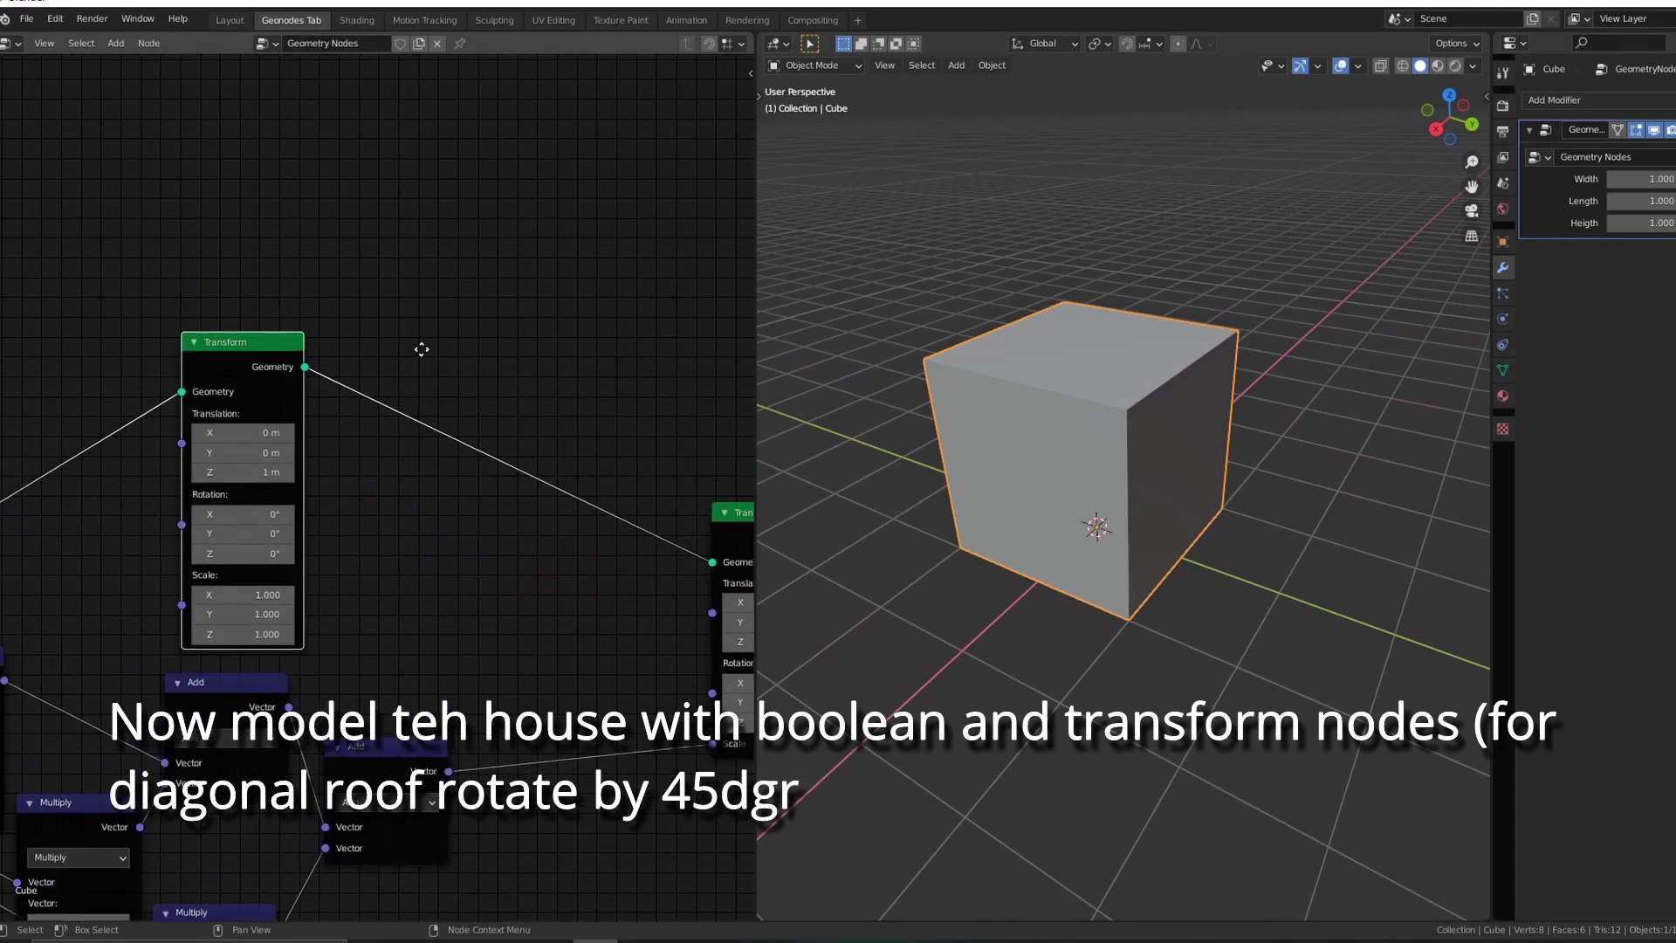
{"action": "middle_click_drag", "start_coordinate": [422, 349], "coordinate": [113, 302]}
{"action": "scroll", "coordinate": [153, 382], "scroll_direction": "down", "scroll_amount": 2}
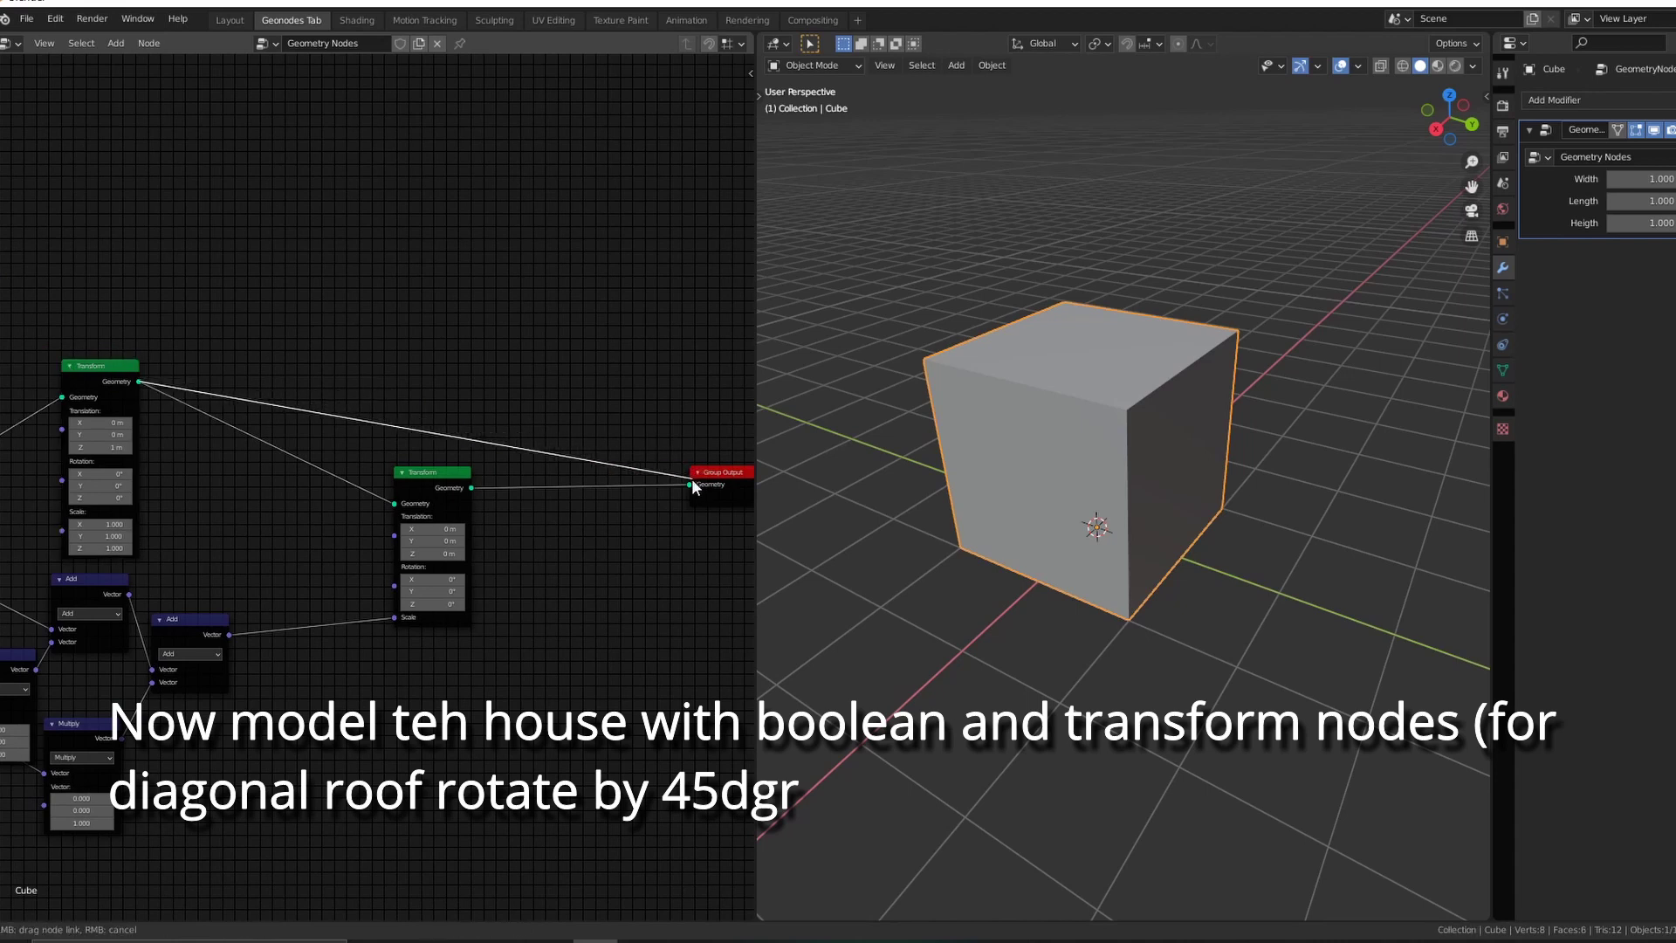
{"action": "left_click_drag", "start_coordinate": [691, 485], "coordinate": [691, 485]}
{"action": "mouse_move", "coordinate": [437, 393]}
{"action": "middle_mouse_down"}
{"action": "mouse_move", "coordinate": [233, 395]}
{"action": "mouse_move", "coordinate": [655, 573]}
{"action": "middle_mouse_up"}
{"action": "scroll", "coordinate": [249, 629], "scroll_direction": "up", "scroll_amount": 2}
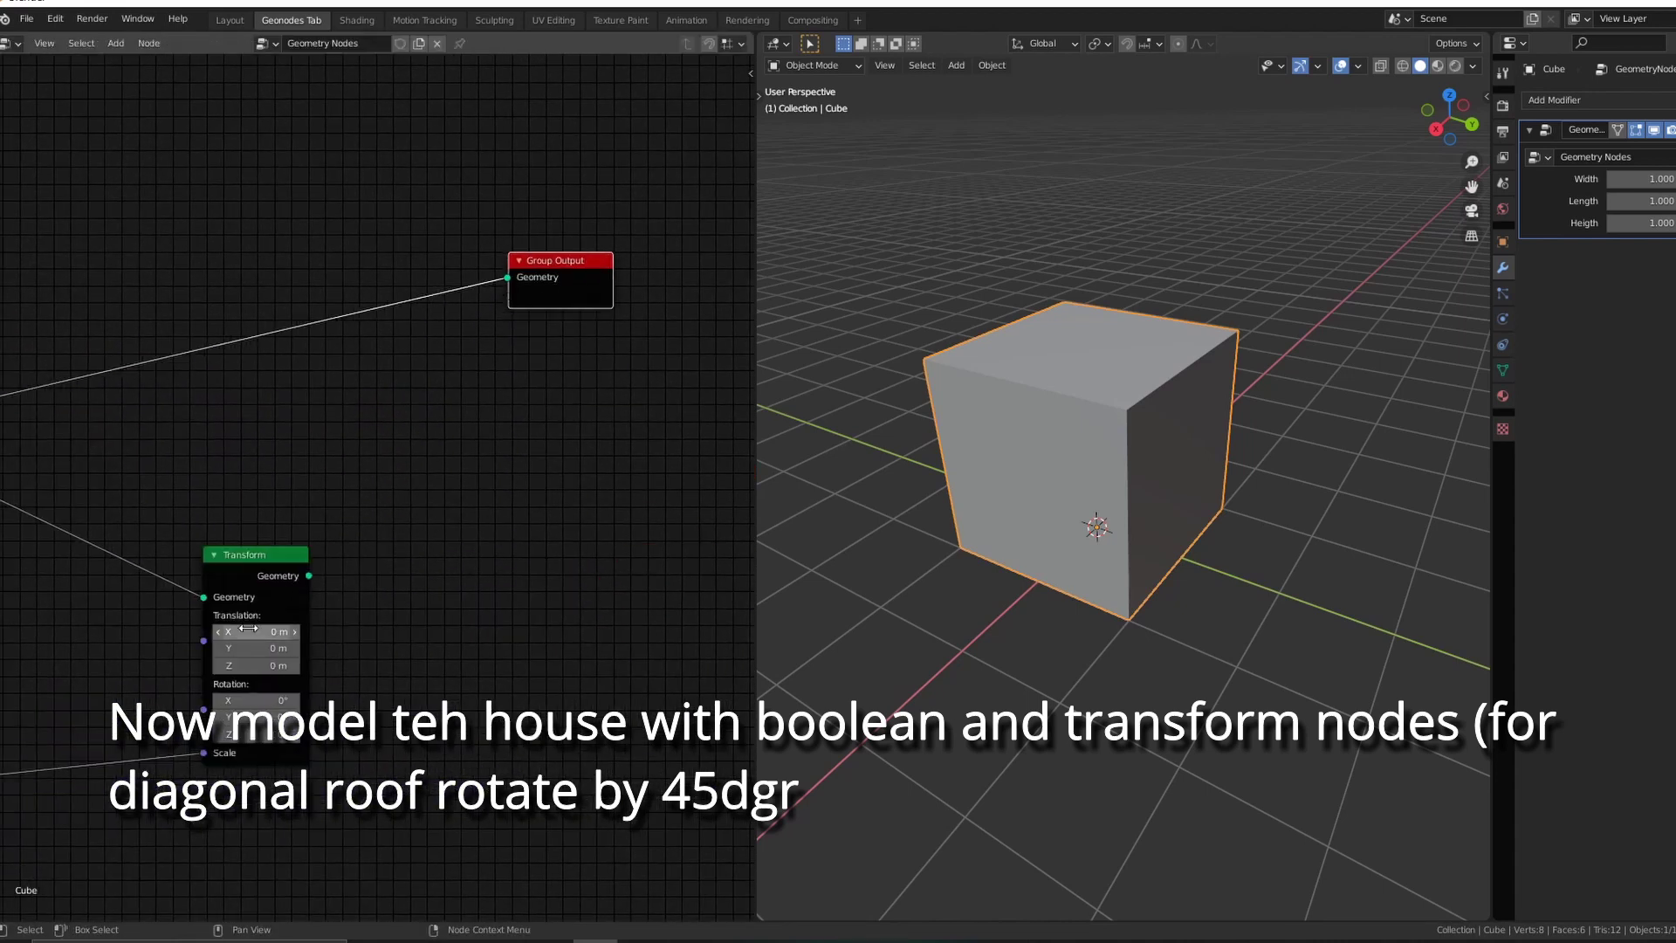
{"action": "scroll", "coordinate": [161, 629], "scroll_direction": "down", "scroll_amount": 3}
{"action": "scroll", "coordinate": [263, 422], "scroll_direction": "up", "scroll_amount": 3}
Add a cutter Transform and a Boolean Difference node, feeding the house geometry into both
{"action": "key", "text": "shift+a"}
{"action": "key", "text": "Return"}
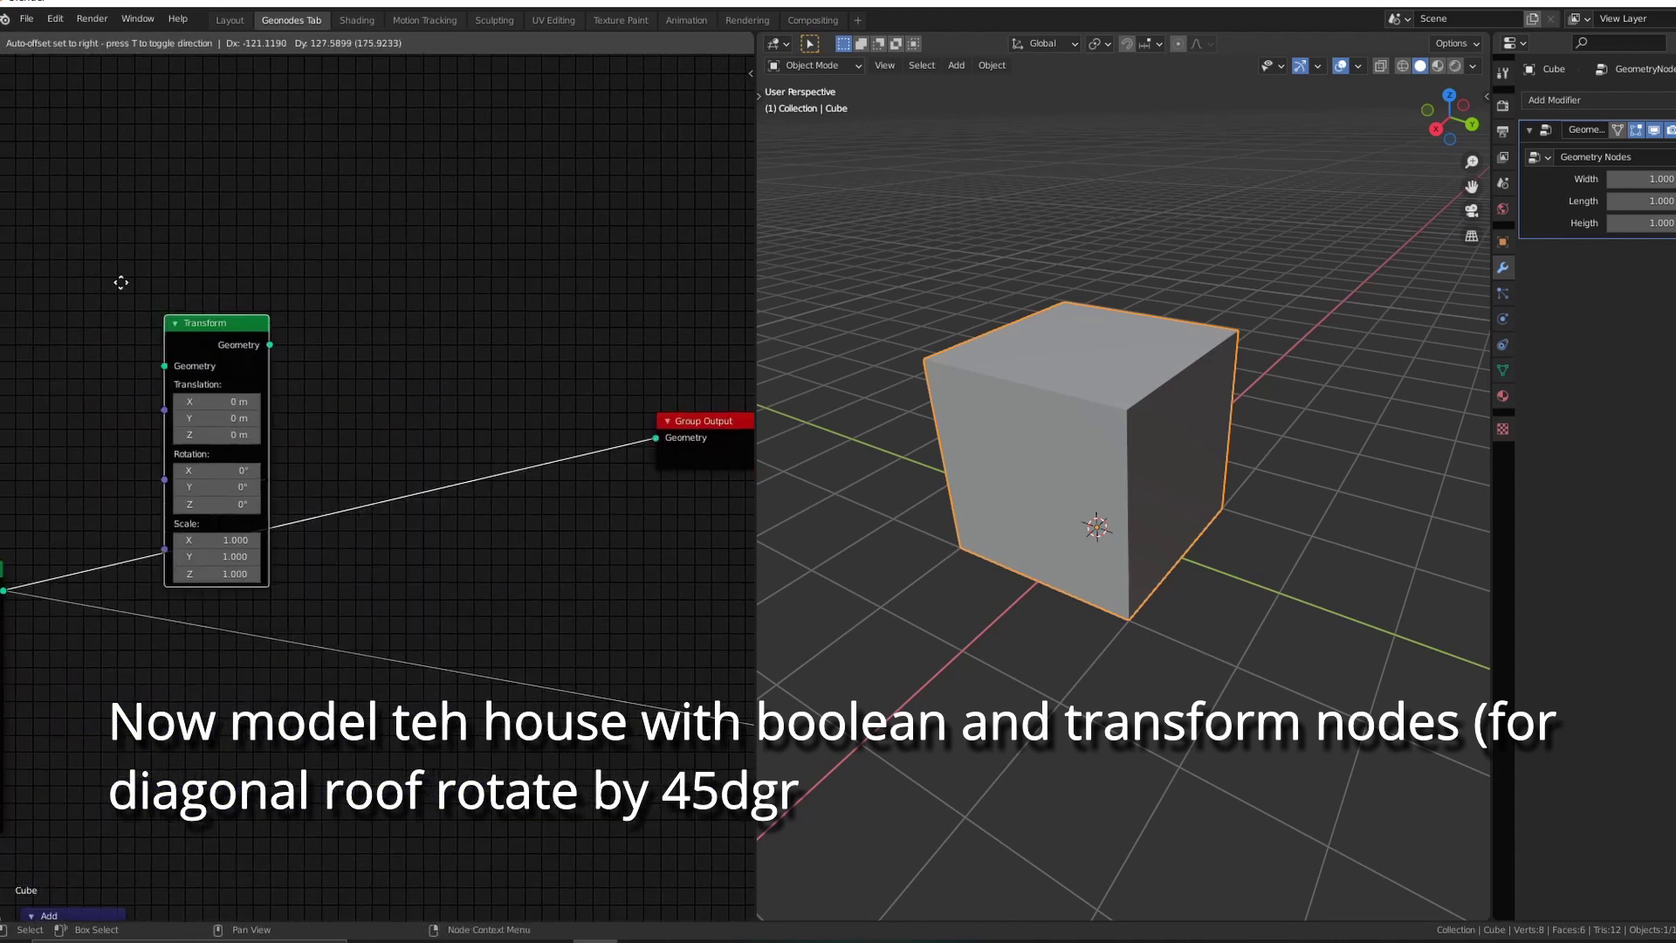
{"action": "left_click", "coordinate": [123, 280]}
{"action": "mouse_move", "coordinate": [81, 572]}
{"action": "left_mouse_down"}
{"action": "mouse_move", "coordinate": [175, 281]}
{"action": "mouse_move", "coordinate": [210, 247]}
{"action": "left_mouse_up"}
{"action": "key", "text": "shift+a"}
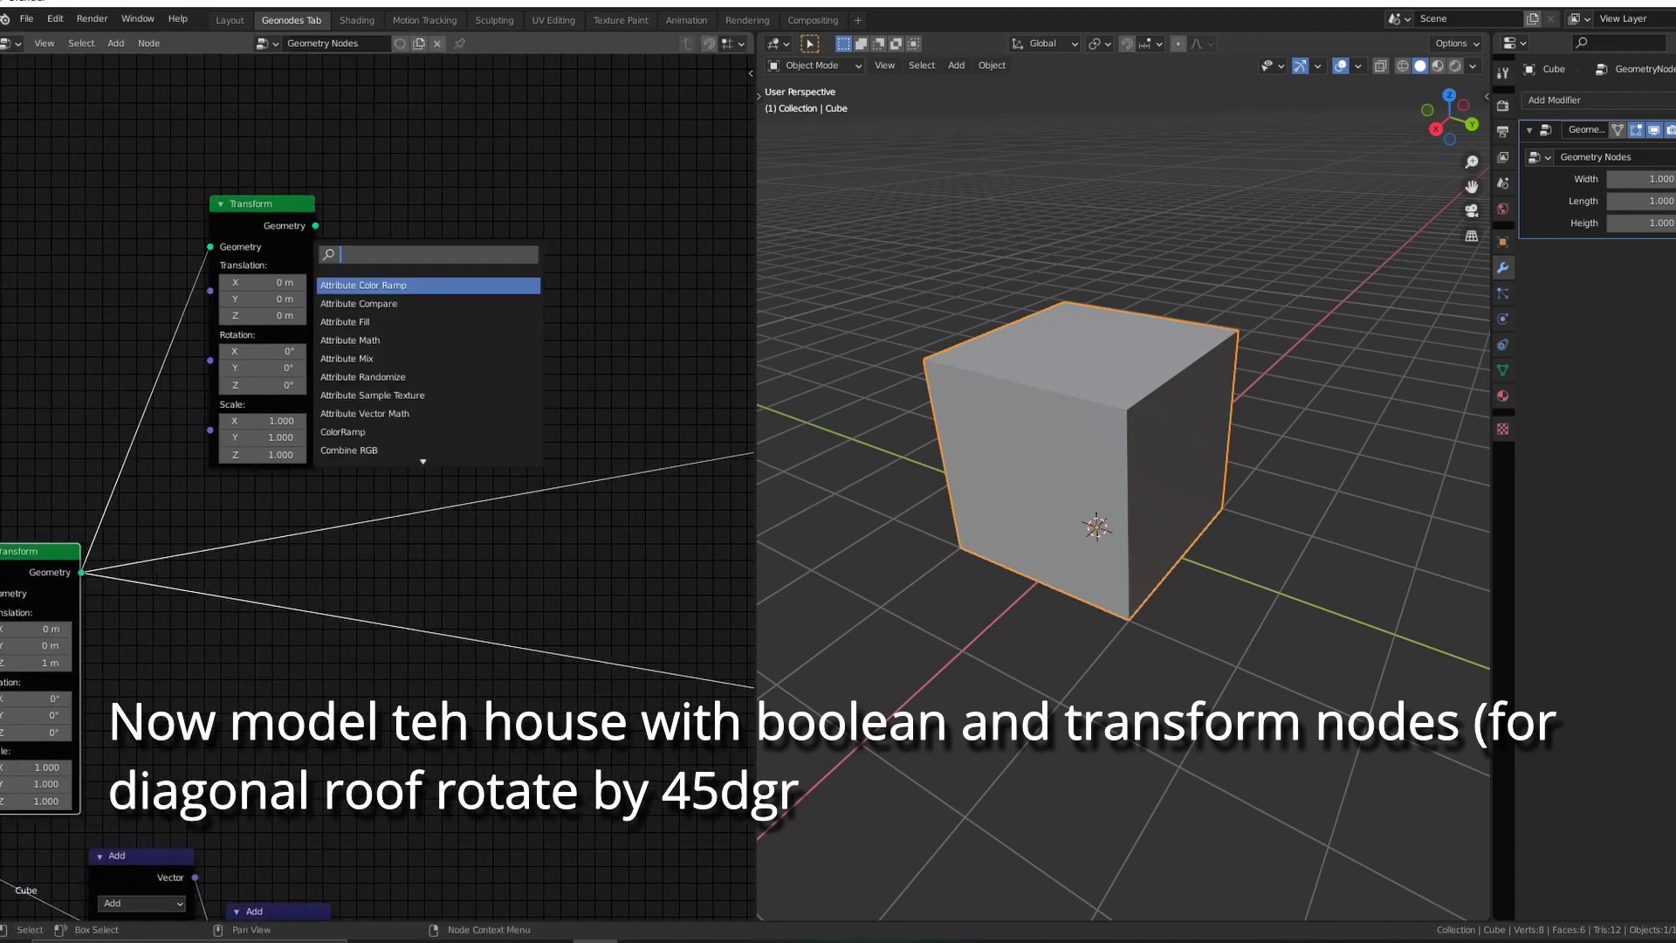
{"action": "type", "text": "bo"}
{"action": "key", "text": "Return"}
{"action": "left_click", "coordinate": [669, 446]}
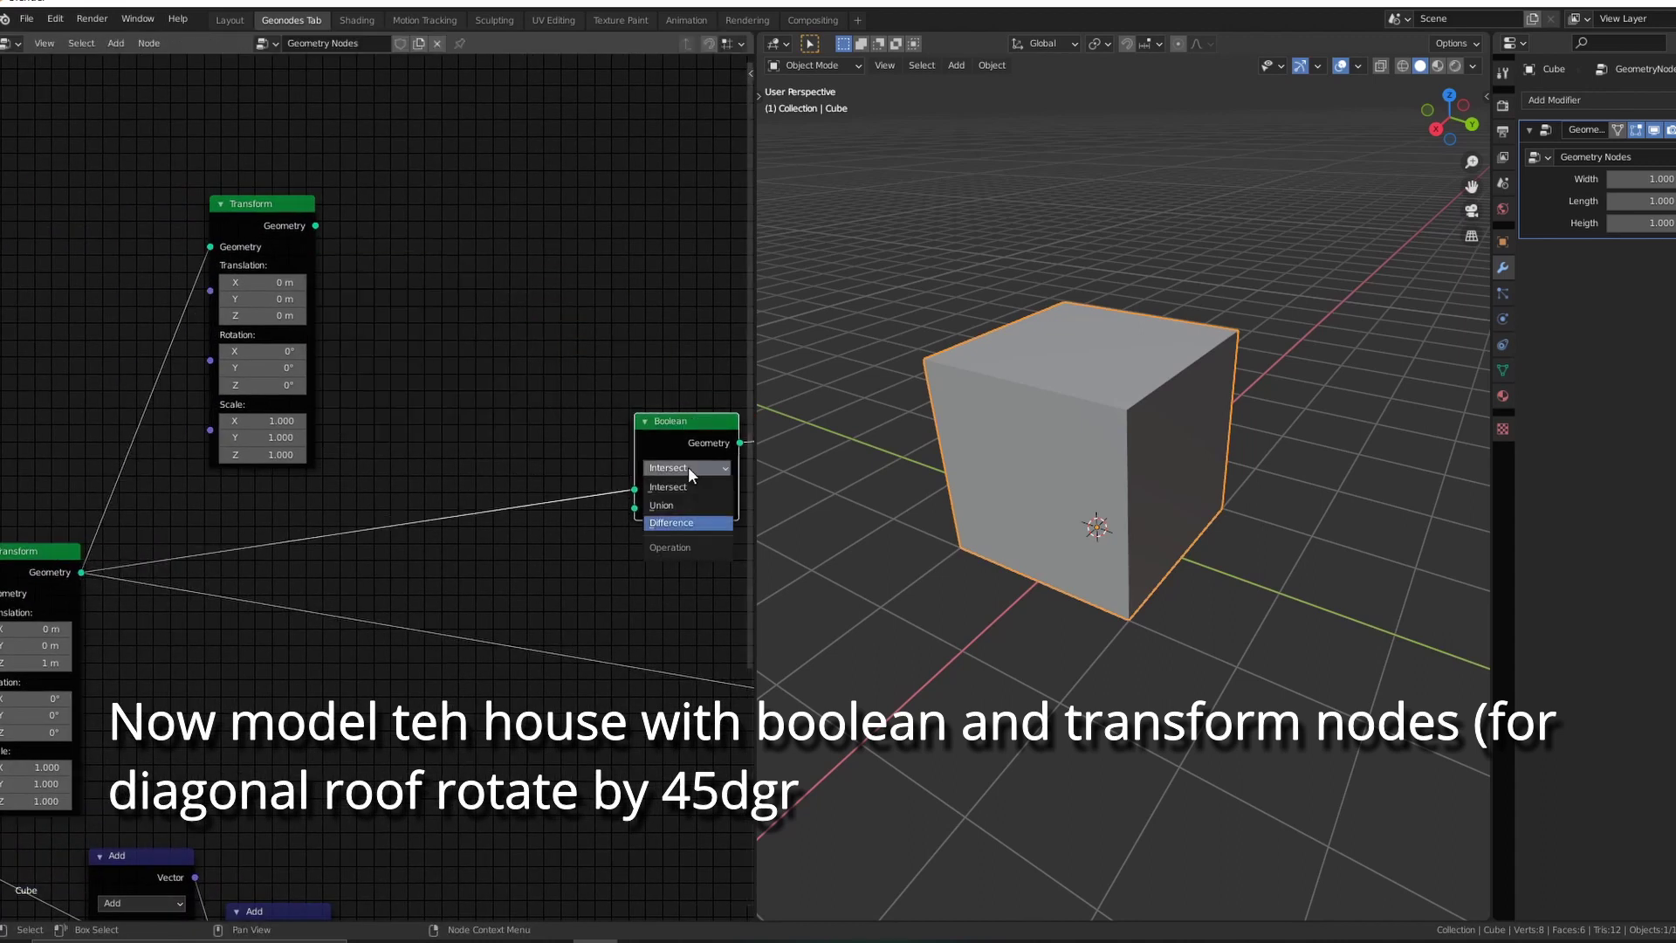
{"action": "left_click", "coordinate": [688, 466]}
{"action": "left_click_drag", "start_coordinate": [635, 489], "coordinate": [638, 509]}
{"action": "left_click_drag", "start_coordinate": [315, 226], "coordinate": [635, 489]}
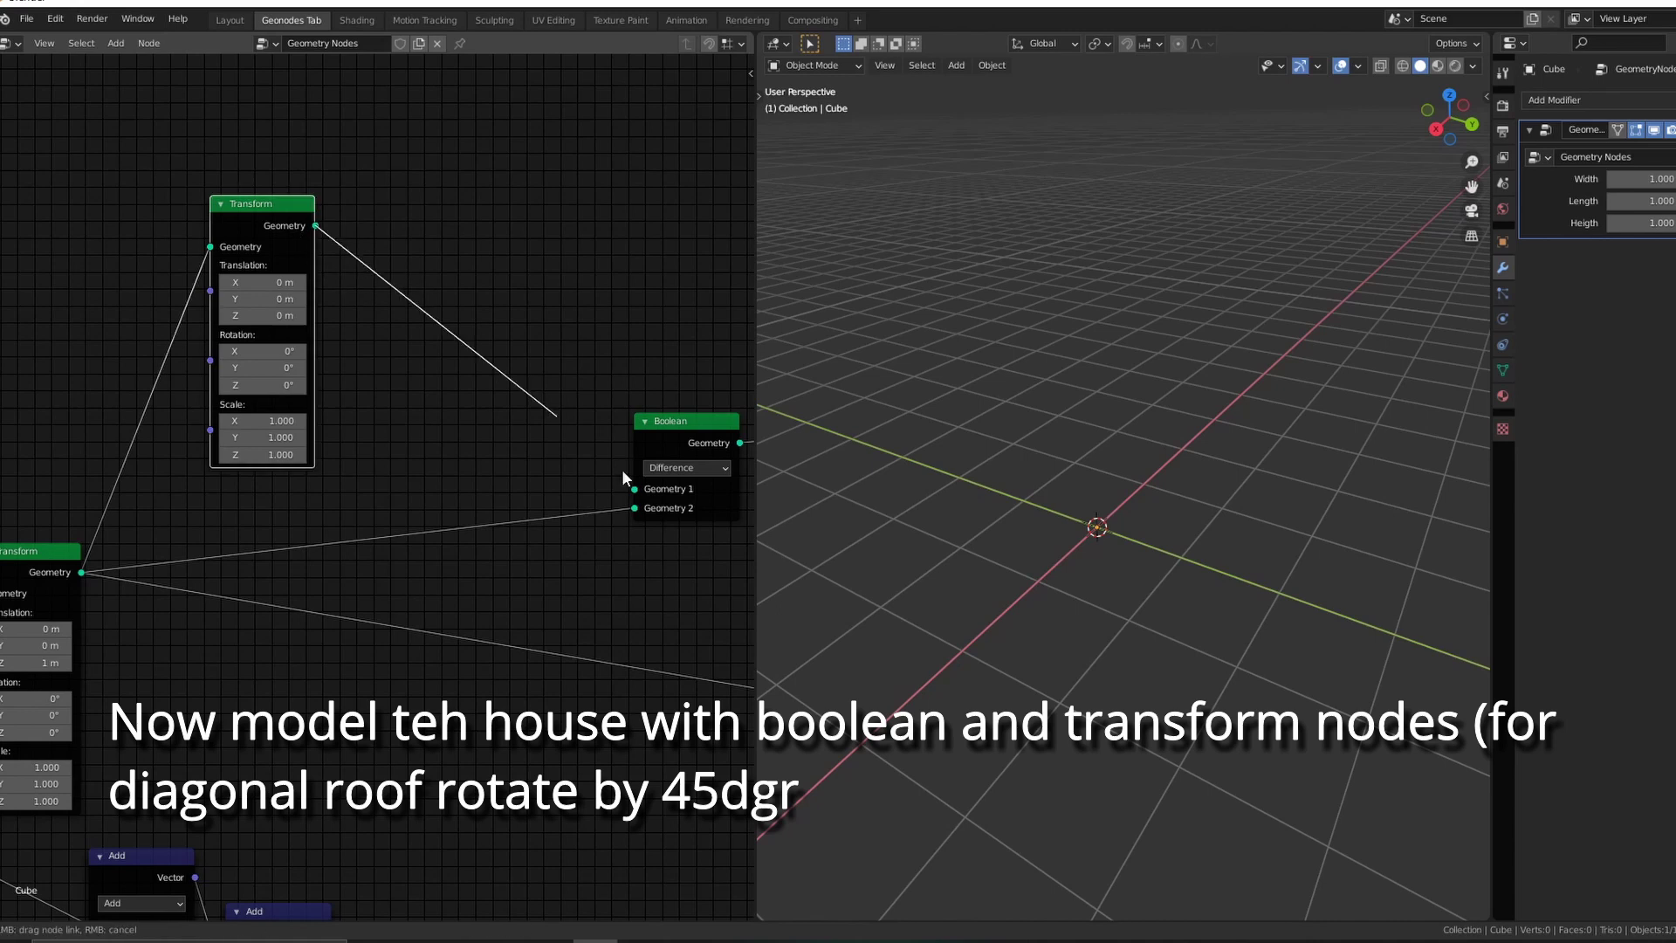
Set the cutter to Y 1.5 and scale 0.5, and connect it to Boolean Geometry 2
{"action": "scroll", "coordinate": [374, 379], "scroll_direction": "up", "scroll_amount": 2}
{"action": "scroll", "coordinate": [212, 339], "scroll_direction": "down", "scroll_amount": 2}
{"action": "scroll", "coordinate": [185, 300], "scroll_direction": "up", "scroll_amount": 2}
{"action": "left_click", "coordinate": [185, 301]}
{"action": "type", "text": "1.5"}
{"action": "key", "text": "Return"}
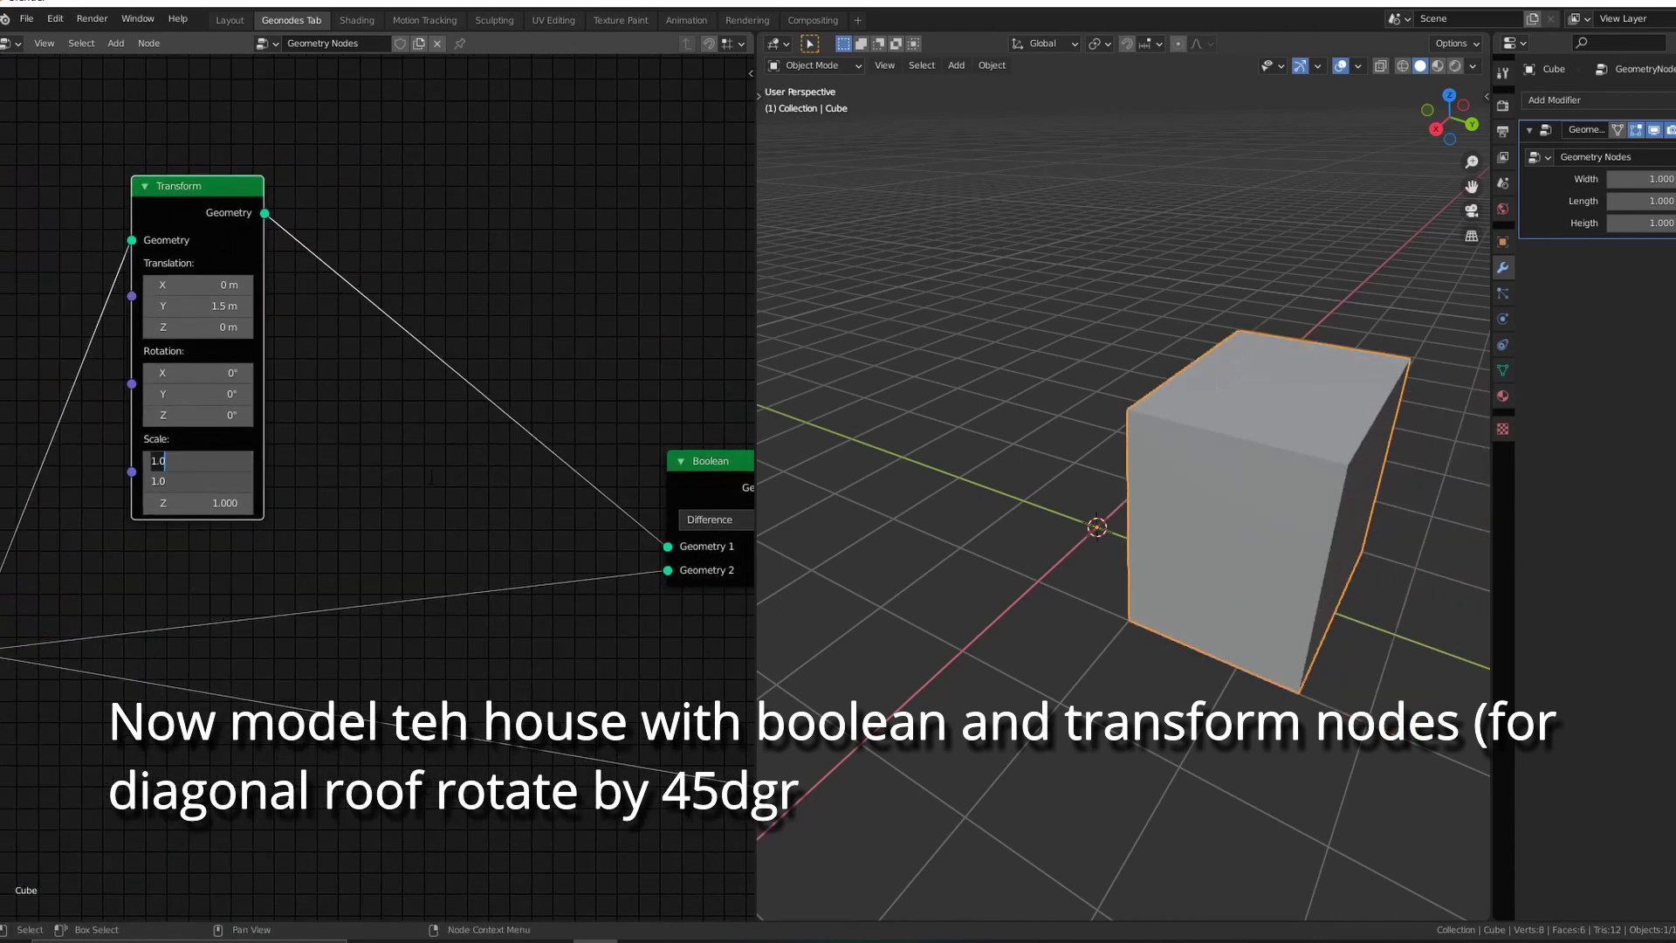
{"action": "type", "text": "0.500"}
{"action": "key", "text": "Return"}
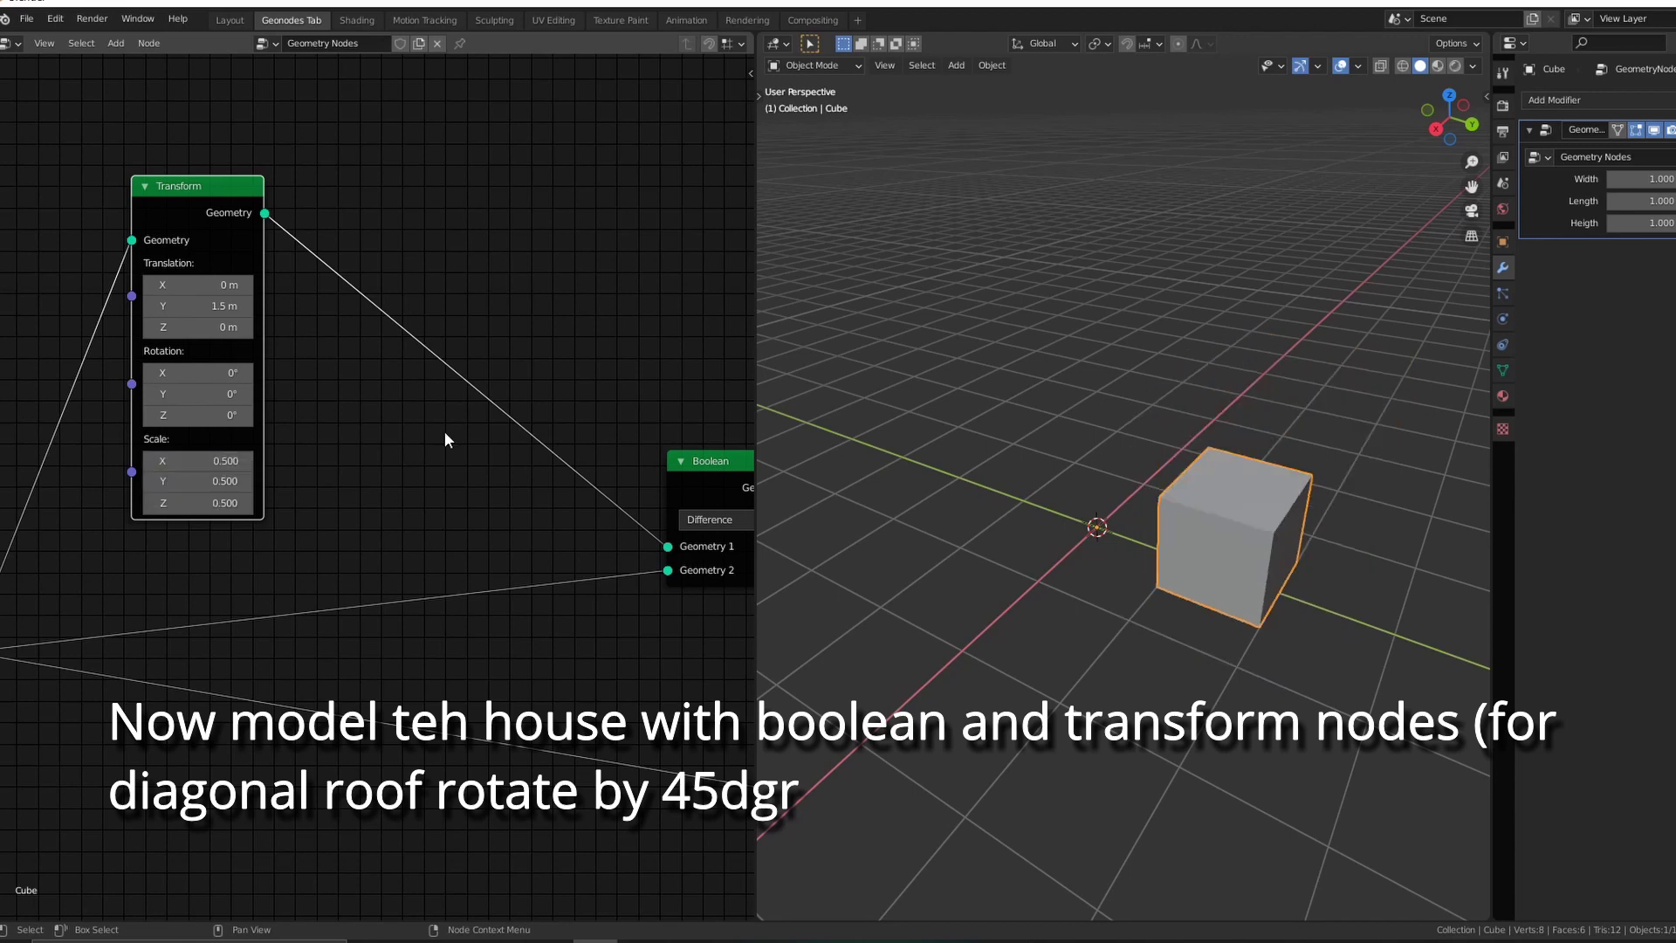
{"action": "middle_click_drag", "start_coordinate": [302, 425], "coordinate": [465, 410]}
{"action": "left_click_drag", "start_coordinate": [630, 563], "coordinate": [633, 557]}
{"action": "middle_click_drag", "start_coordinate": [419, 463], "coordinate": [455, 451]}
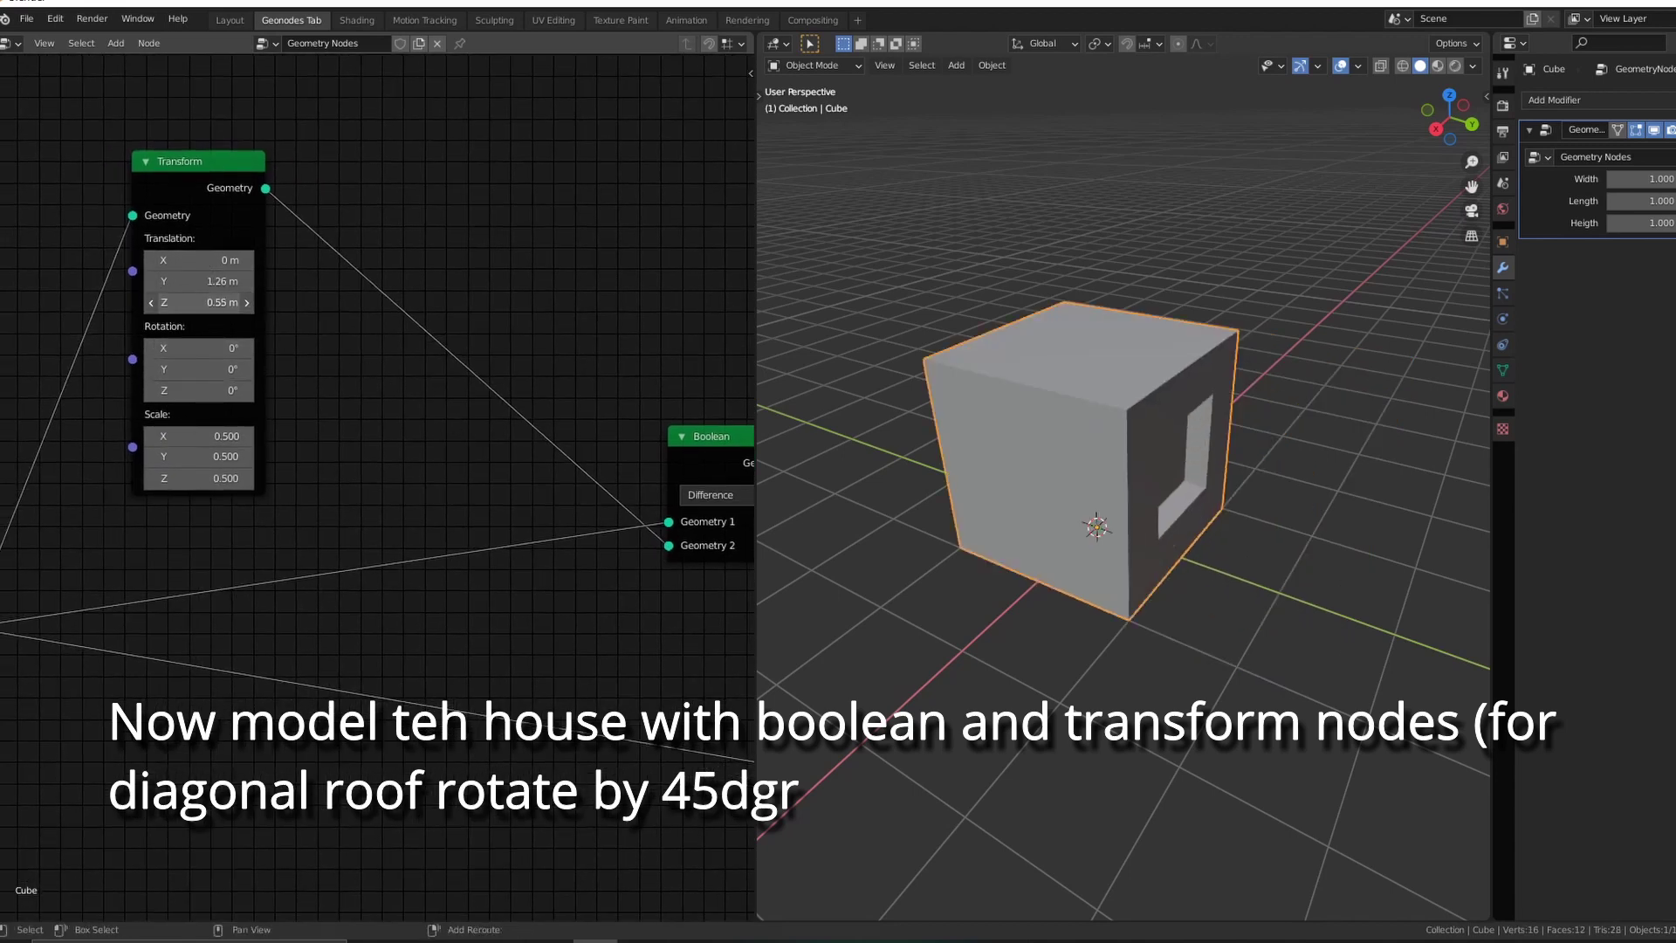
Shrink the window cutter to 0.2 scale and position it 0.5 m along X
{"action": "mouse_move", "coordinate": [199, 282]}
{"action": "left_mouse_down"}
{"action": "mouse_move", "coordinate": [234, 281]}
{"action": "mouse_move", "coordinate": [171, 281]}
{"action": "mouse_move", "coordinate": [194, 281]}
{"action": "left_mouse_up"}
{"action": "key", "text": "Return"}
{"action": "middle_click_drag", "start_coordinate": [920, 286], "coordinate": [1036, 274]}
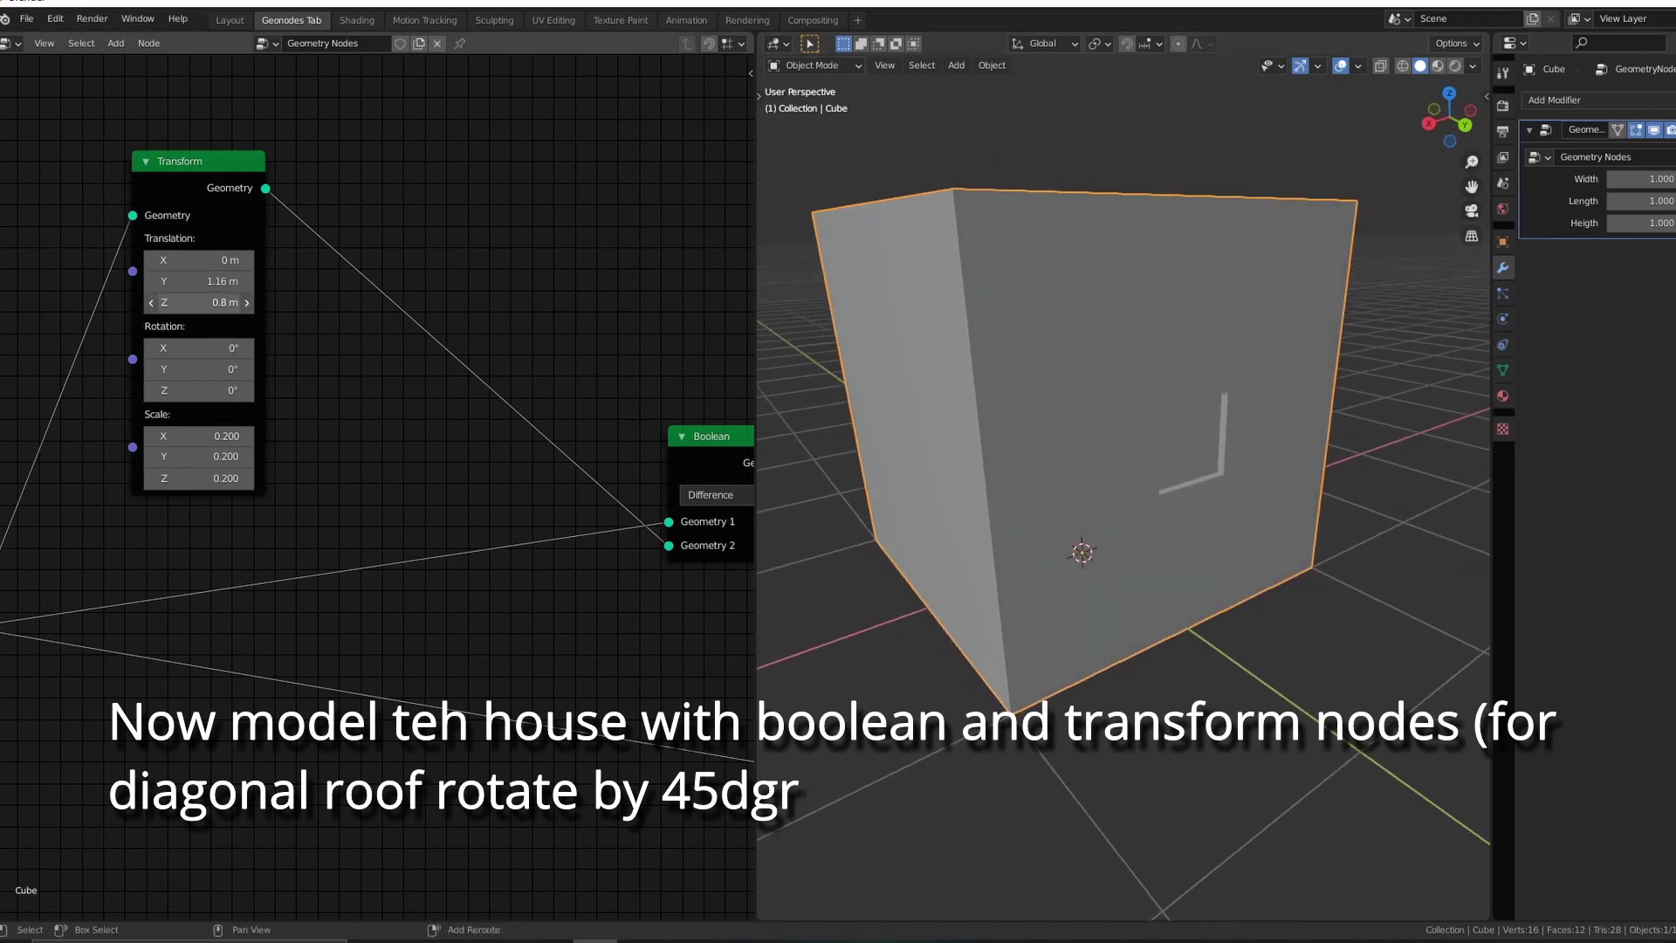
{"action": "left_click_drag", "start_coordinate": [199, 260], "coordinate": [227, 260]}
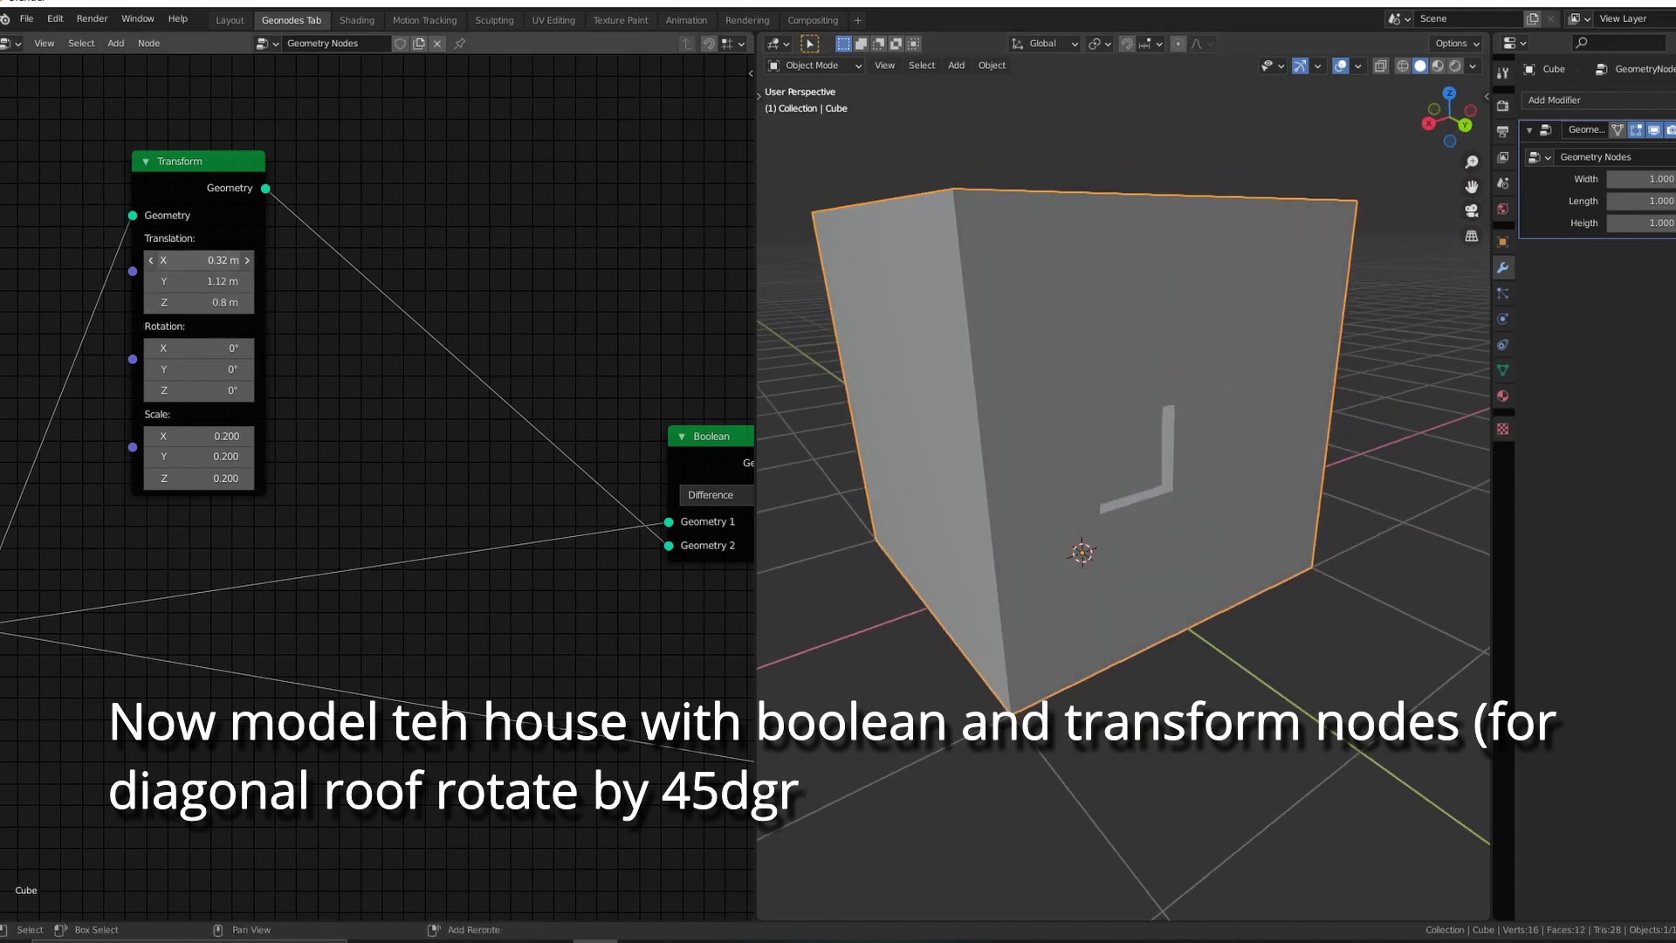
{"action": "key", "text": "Return"}
Duplicate the cutter Transform and the Boolean node, inserting the new Boolean before the output
{"action": "scroll", "coordinate": [288, 366], "scroll_direction": "down", "scroll_amount": 2}
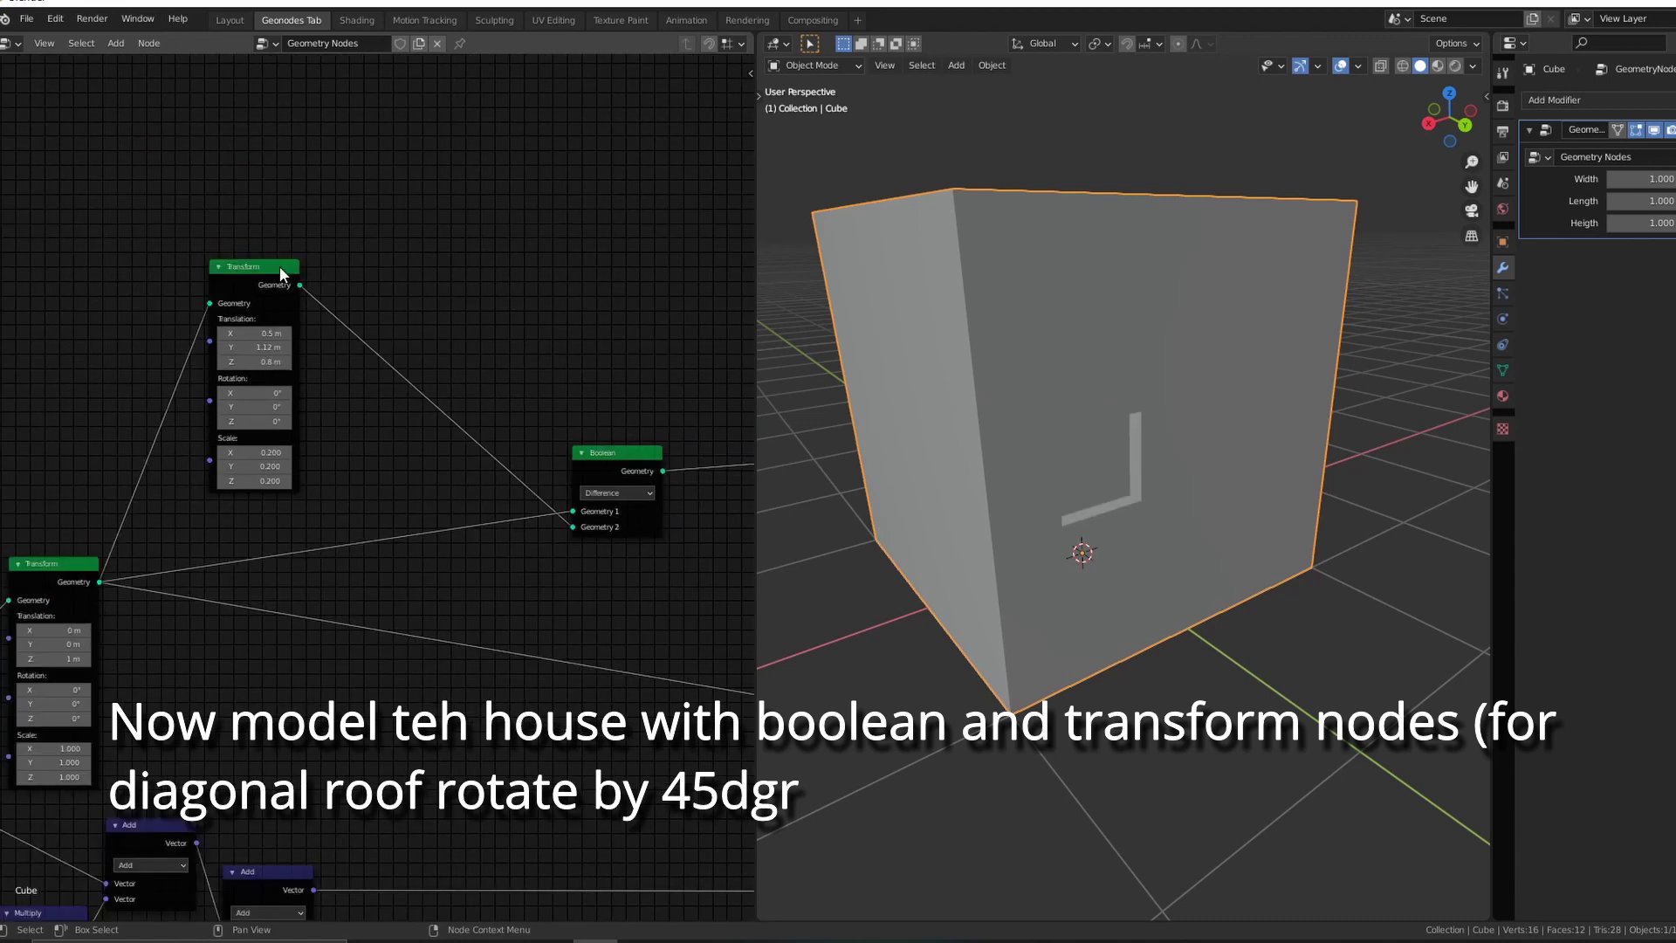
{"action": "key", "text": "shift+d"}
{"action": "key", "text": "x"}
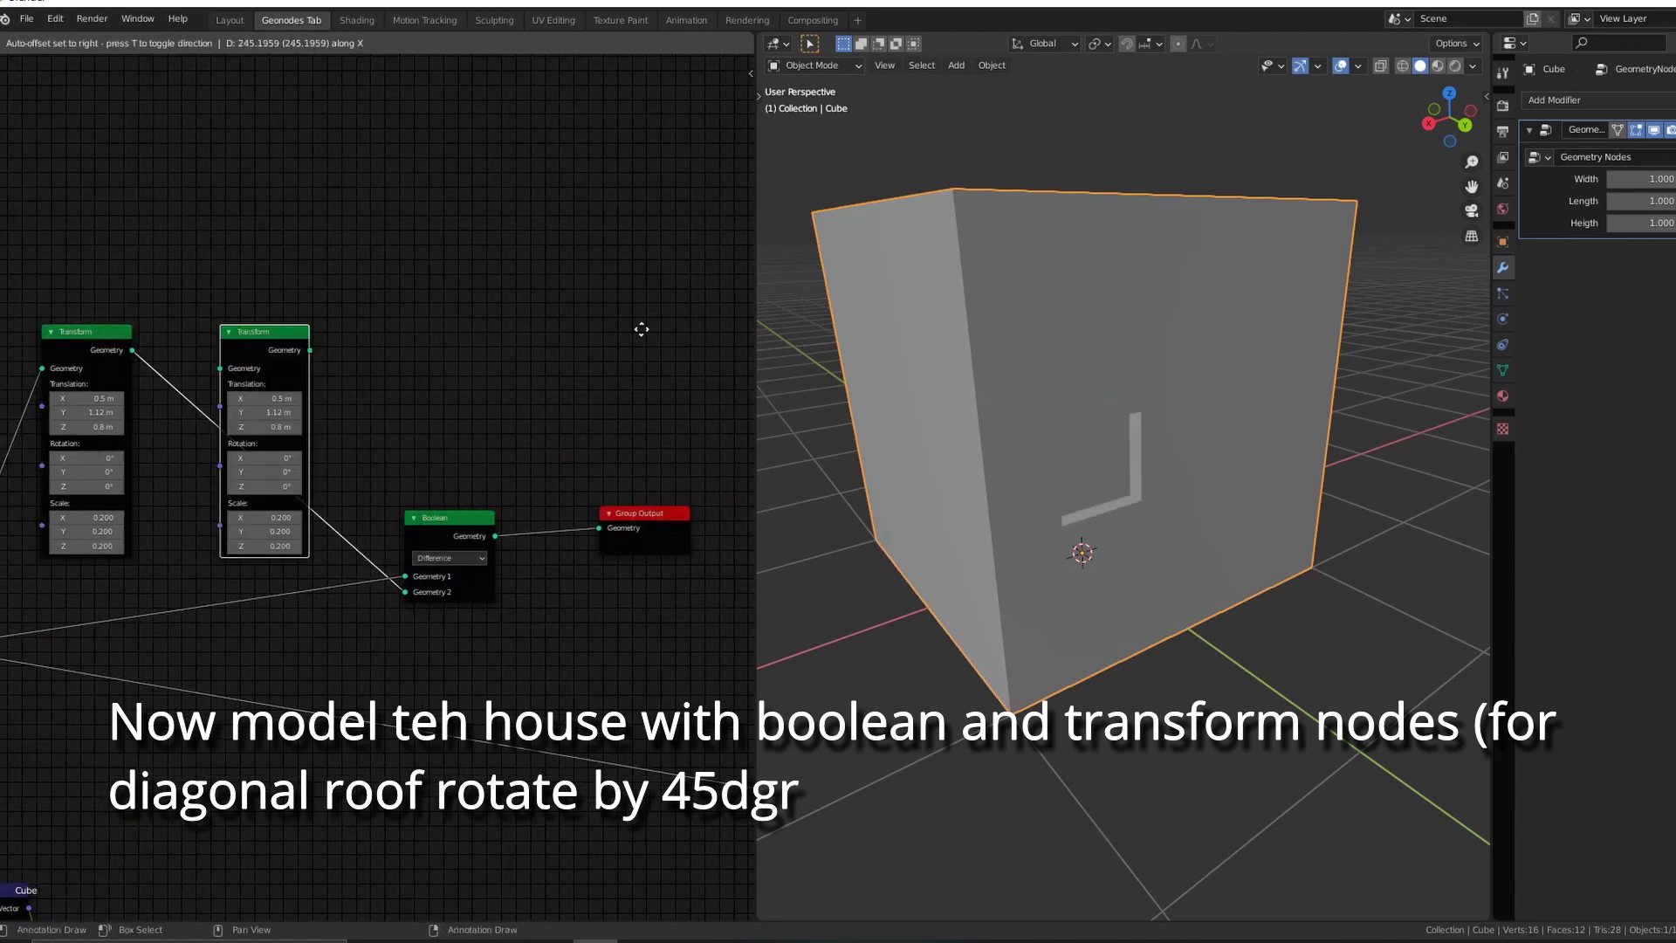
{"action": "key", "text": "x"}
{"action": "scroll", "coordinate": [329, 359], "scroll_direction": "down", "scroll_amount": 3}
{"action": "left_click", "coordinate": [337, 473]}
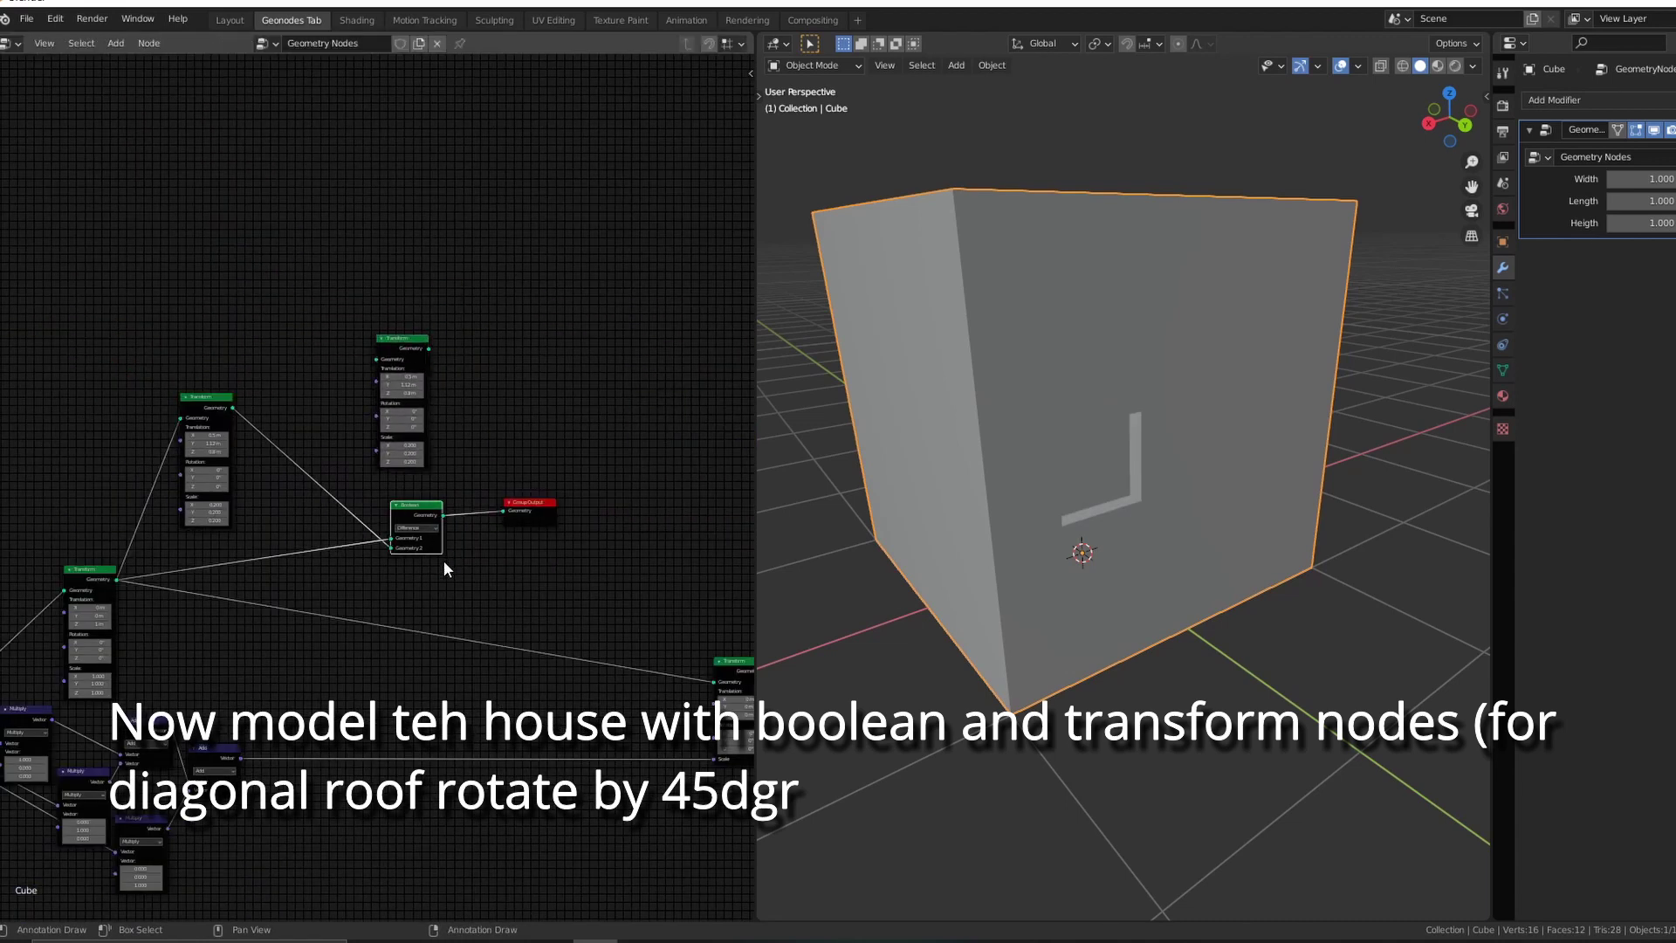
{"action": "key", "text": "shift+d"}
{"action": "scroll", "coordinate": [301, 569], "scroll_direction": "up", "scroll_amount": 2}
{"action": "left_click", "coordinate": [305, 583]}
Chain the copied cutter, offset 1 m in X, into the second Boolean's Geometry 2
{"action": "left_click_drag", "start_coordinate": [422, 286], "coordinate": [277, 326]}
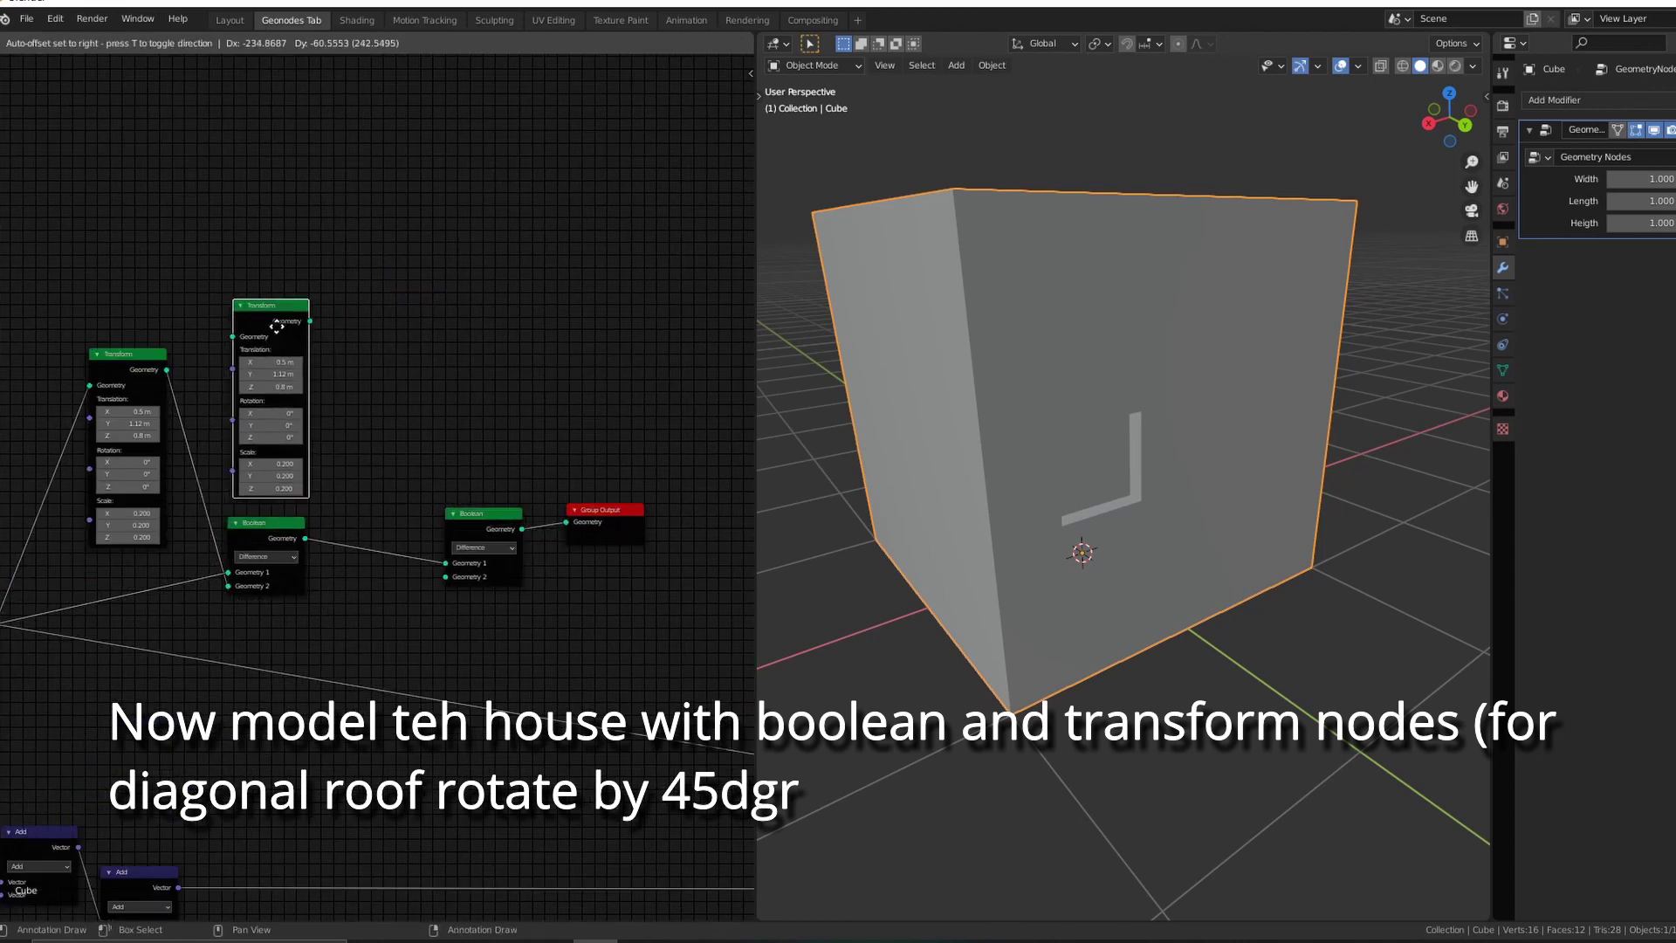
{"action": "left_click", "coordinate": [272, 336]}
{"action": "left_click_drag", "start_coordinate": [166, 369], "coordinate": [233, 349]}
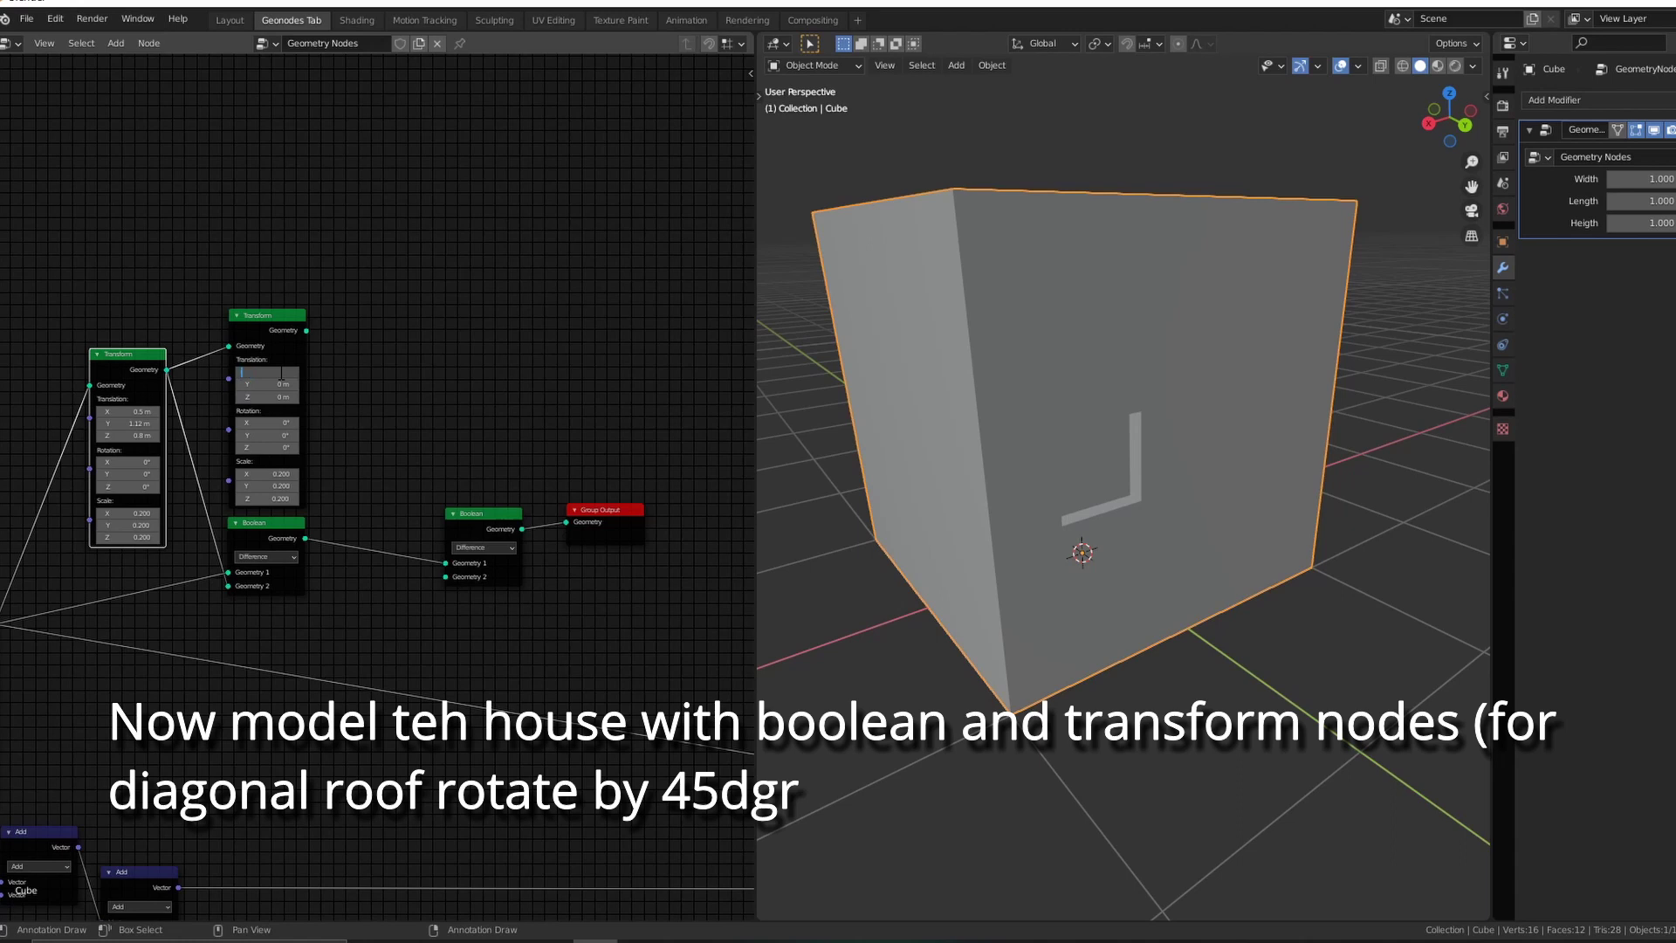
{"action": "type", "text": "1 m"}
{"action": "left_click_drag", "start_coordinate": [306, 332], "coordinate": [457, 573]}
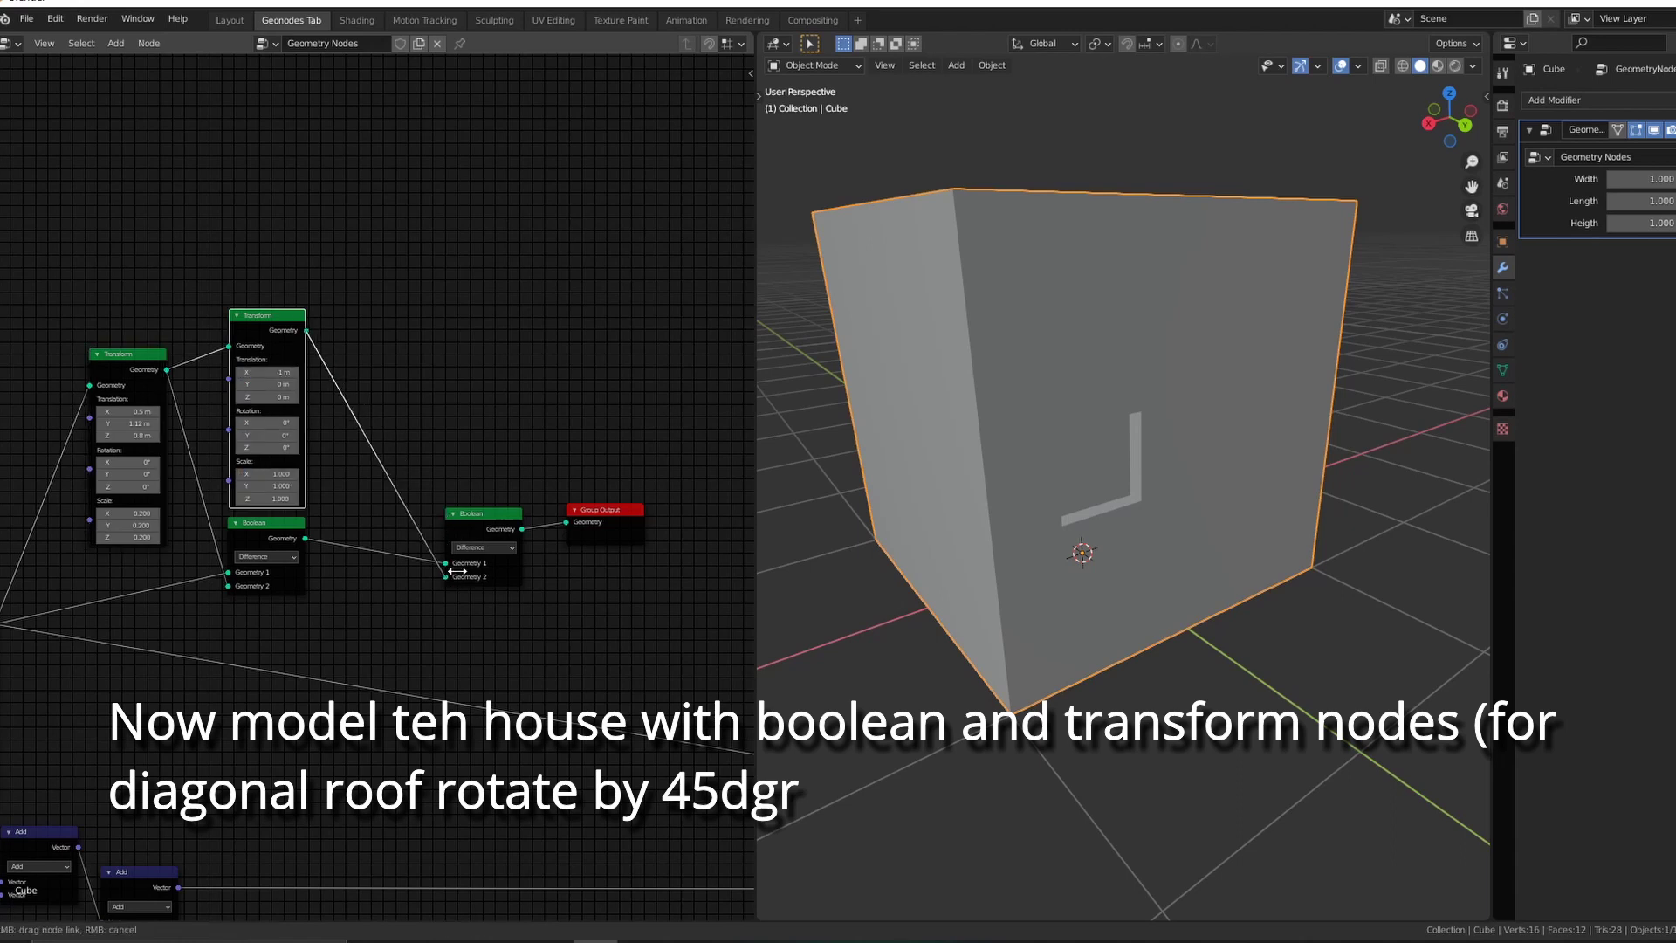
{"action": "middle_click_drag", "start_coordinate": [1048, 524], "coordinate": [1248, 523]}
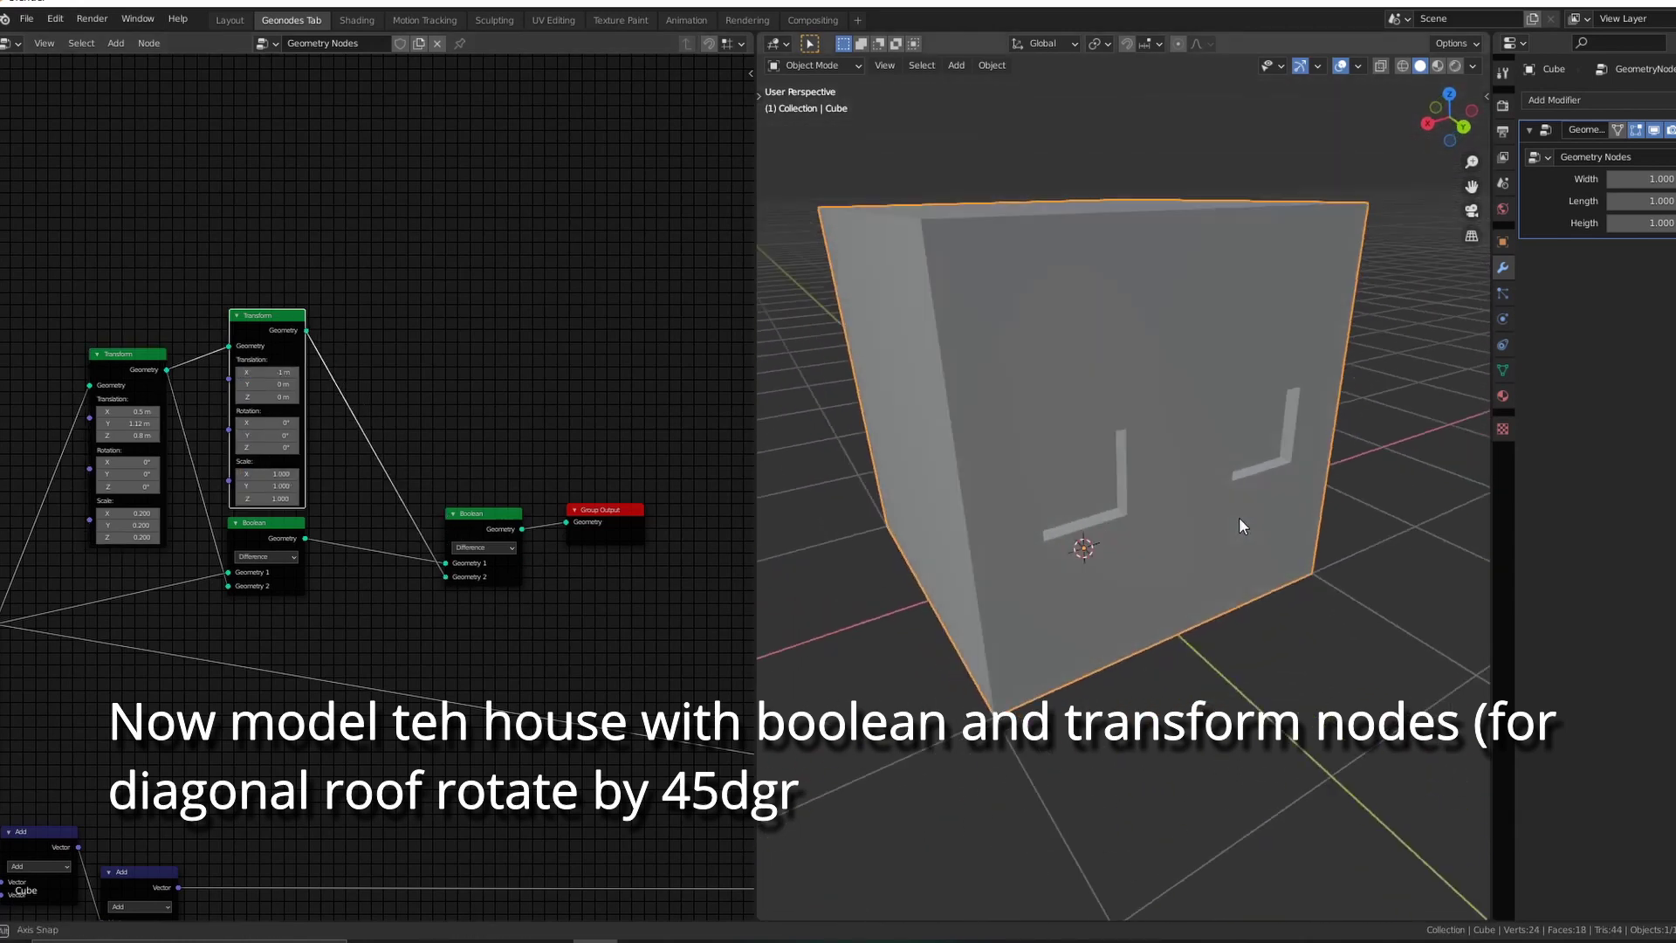
{"action": "middle_click_drag", "start_coordinate": [517, 538], "coordinate": [536, 519]}
{"action": "left_click_drag", "start_coordinate": [537, 519], "coordinate": [485, 519]}
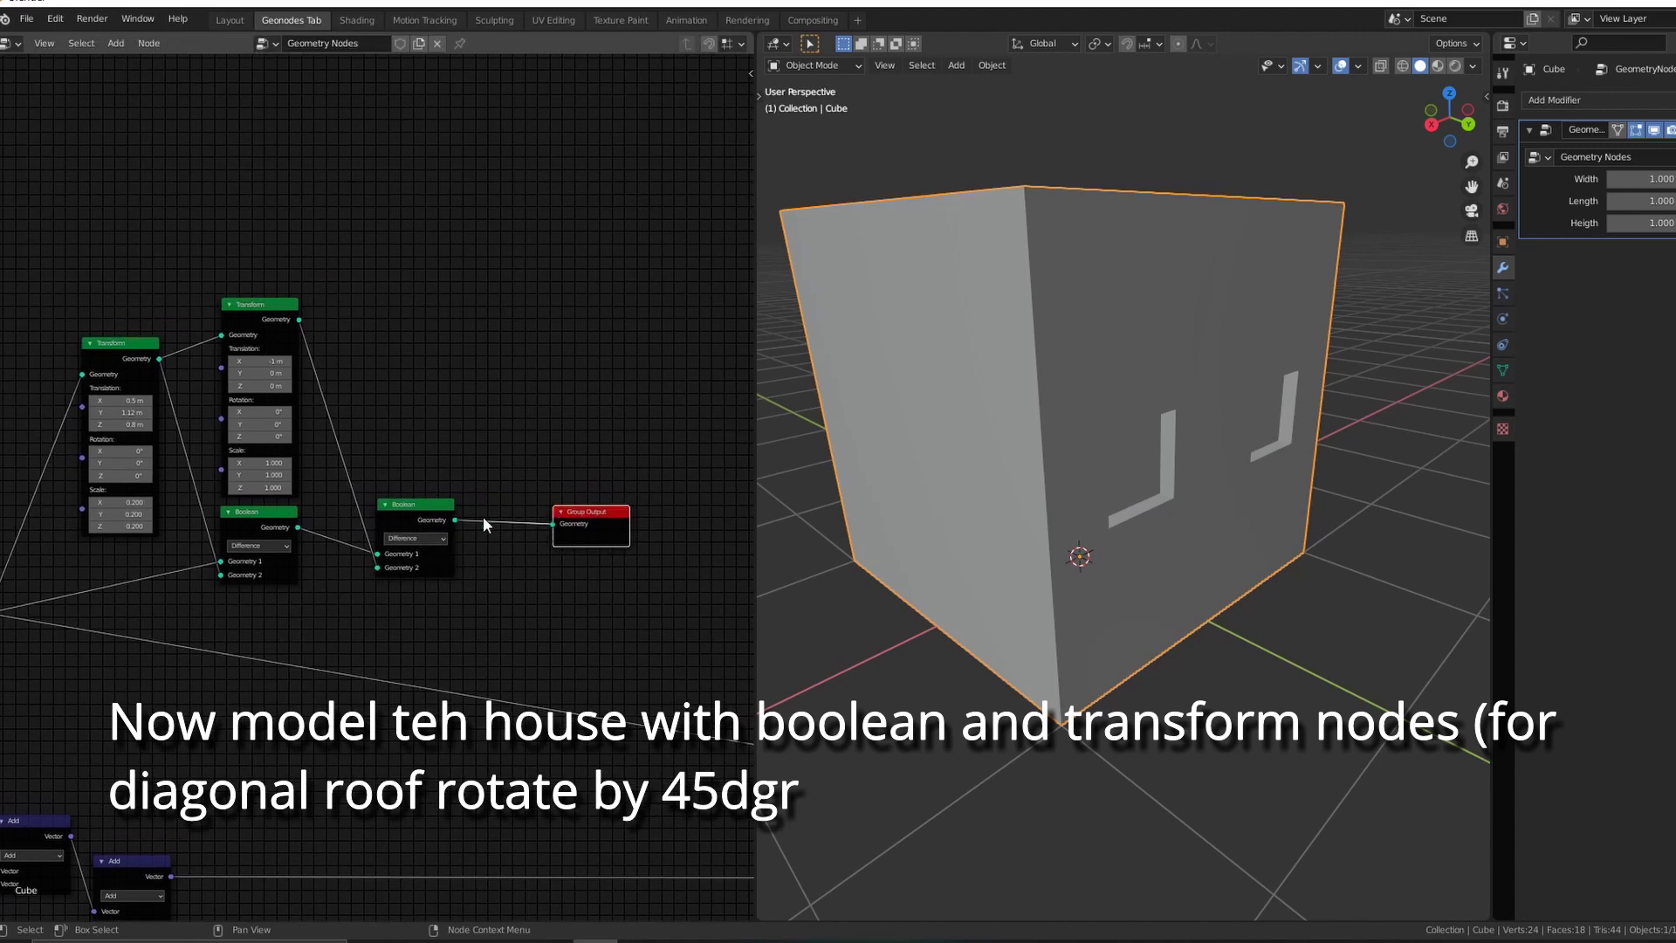
Add a third Boolean before the output, fed by a duplicated house-sizing Transform as Geometry 2
{"action": "scroll", "coordinate": [476, 519], "scroll_direction": "up", "scroll_amount": 2}
{"action": "key", "text": "shift+d"}
{"action": "left_click", "coordinate": [611, 524]}
{"action": "scroll", "coordinate": [524, 524], "scroll_direction": "down", "scroll_amount": 3}
{"action": "left_click", "coordinate": [123, 513]}
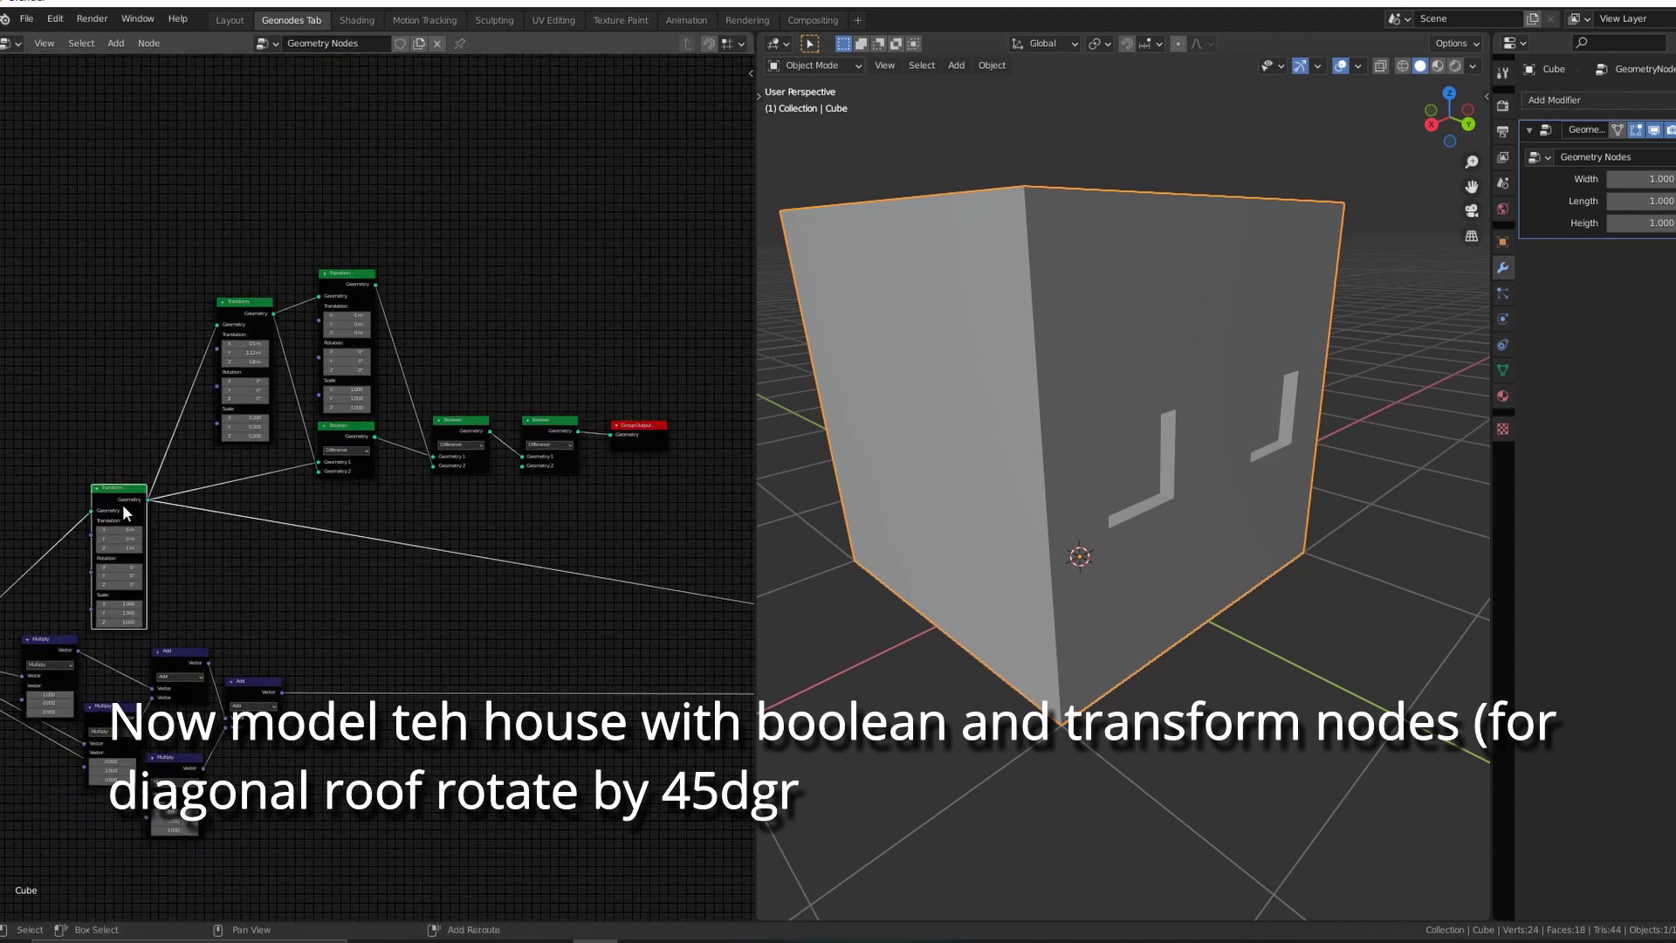
{"action": "key", "text": "shift+d"}
{"action": "left_click", "coordinate": [261, 546]}
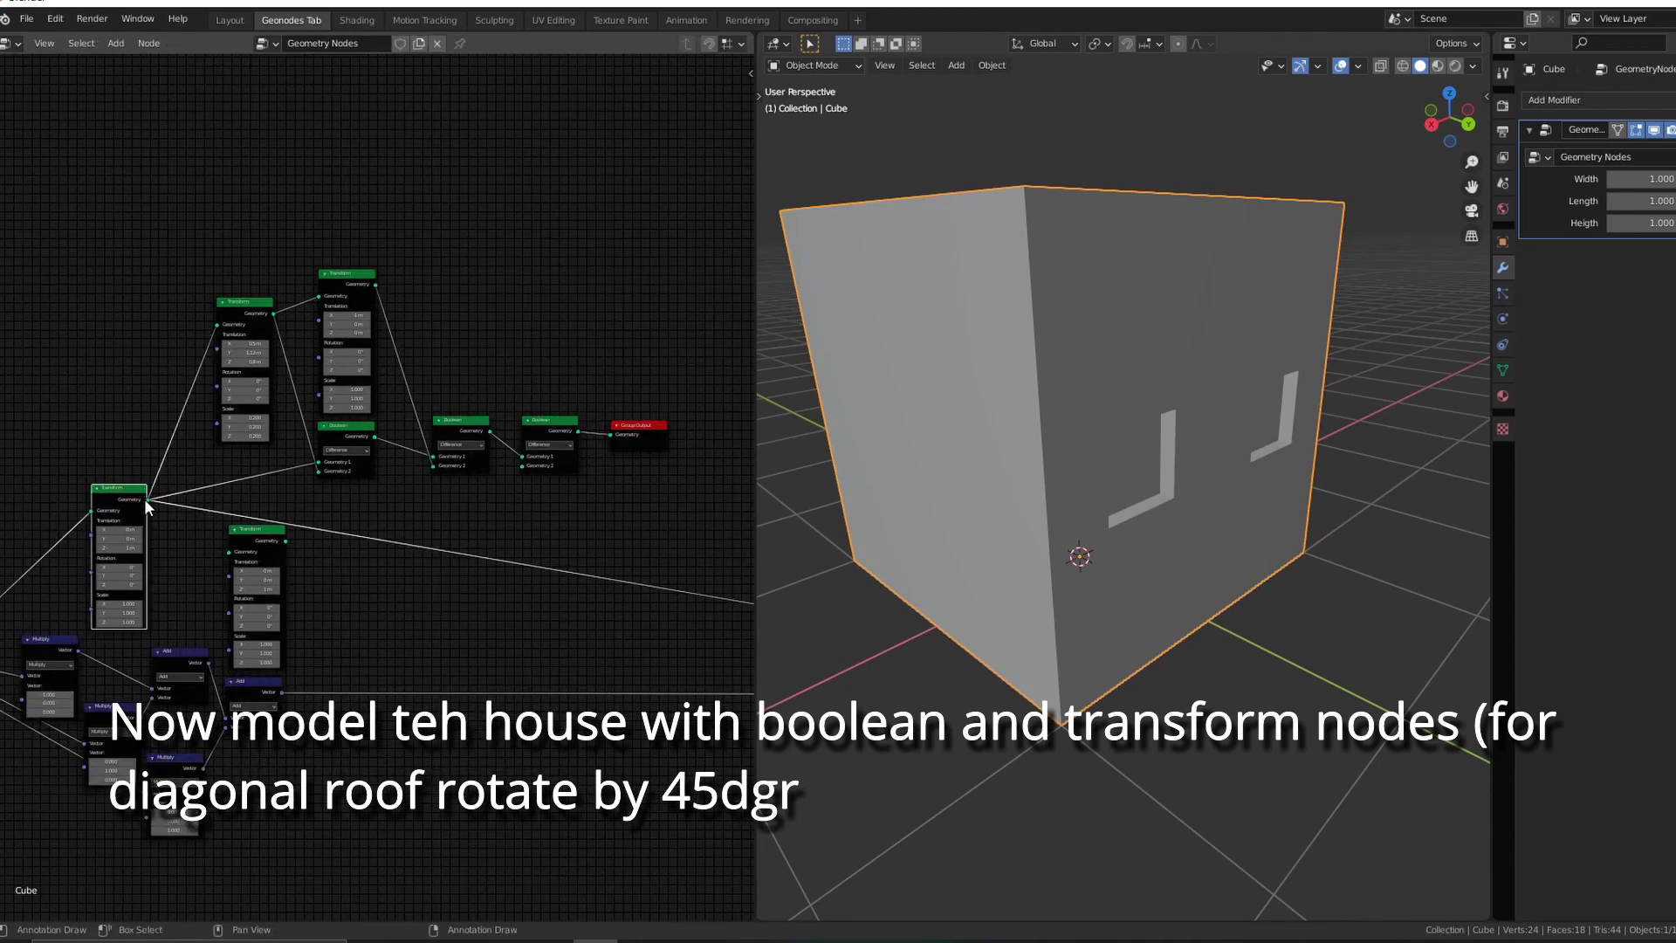
{"action": "scroll", "coordinate": [237, 552], "scroll_direction": "up", "scroll_amount": 2}
{"action": "left_click_drag", "start_coordinate": [245, 567], "coordinate": [594, 457]}
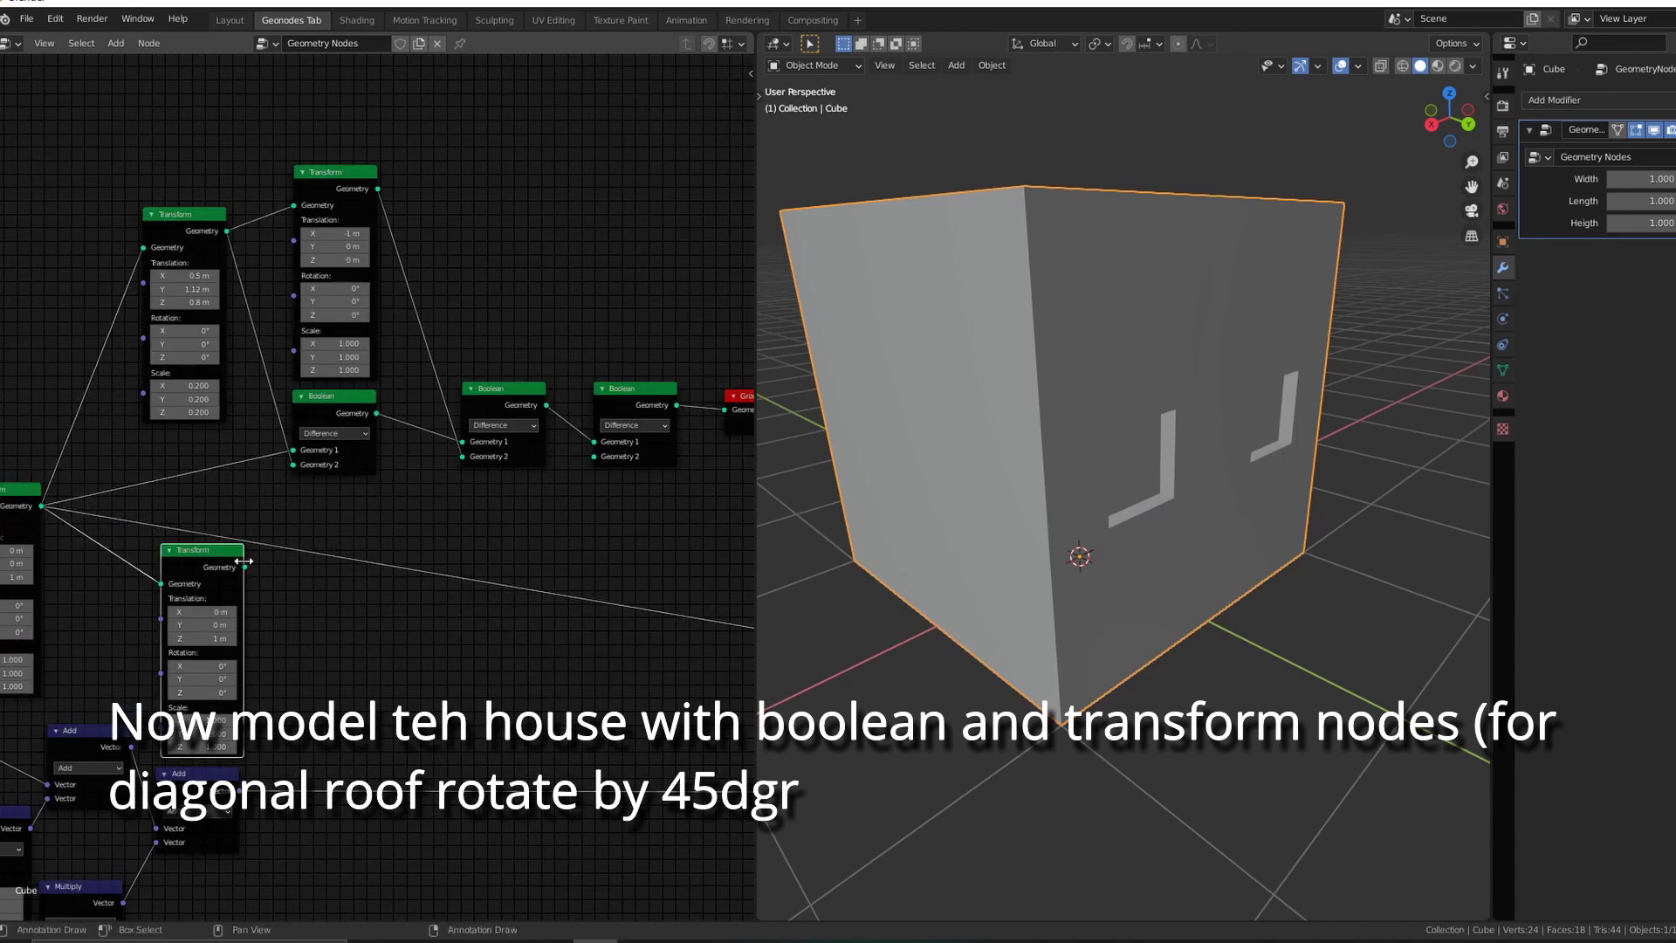
Raise the cut-out Transform's Z translation to 1.93 m for a shallow roof recess
{"action": "left_click_drag", "start_coordinate": [199, 643], "coordinate": [253, 643]}
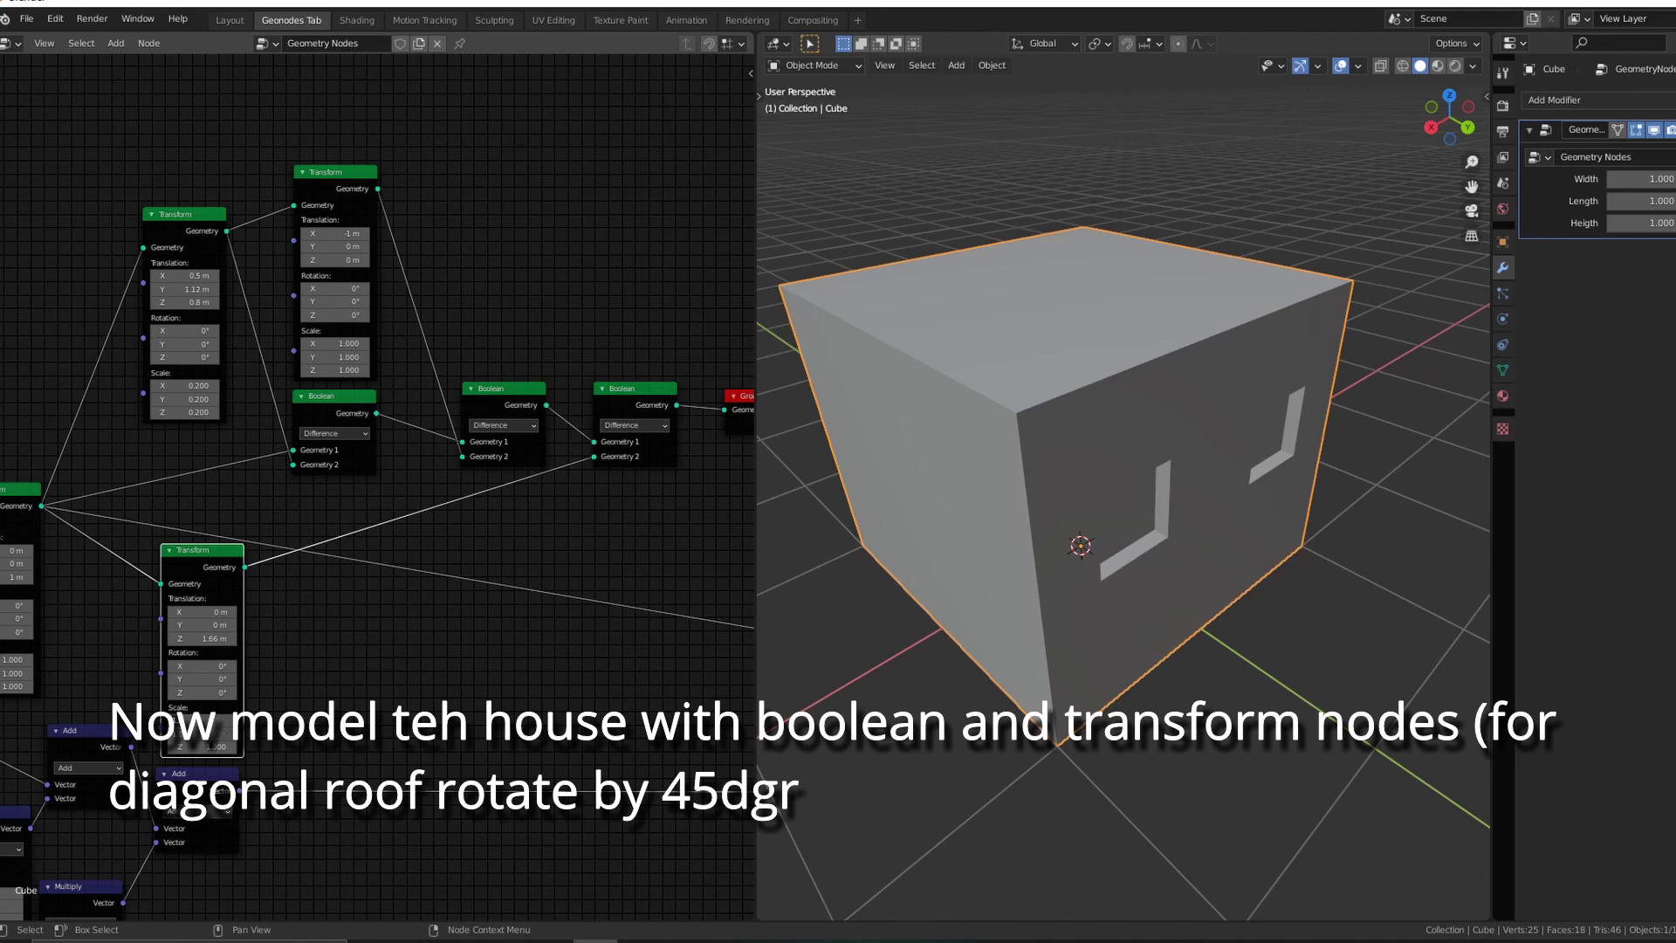
{"action": "middle_click_drag", "start_coordinate": [925, 559], "coordinate": [946, 584]}
{"action": "scroll", "coordinate": [967, 618], "scroll_direction": "up", "scroll_amount": 2}
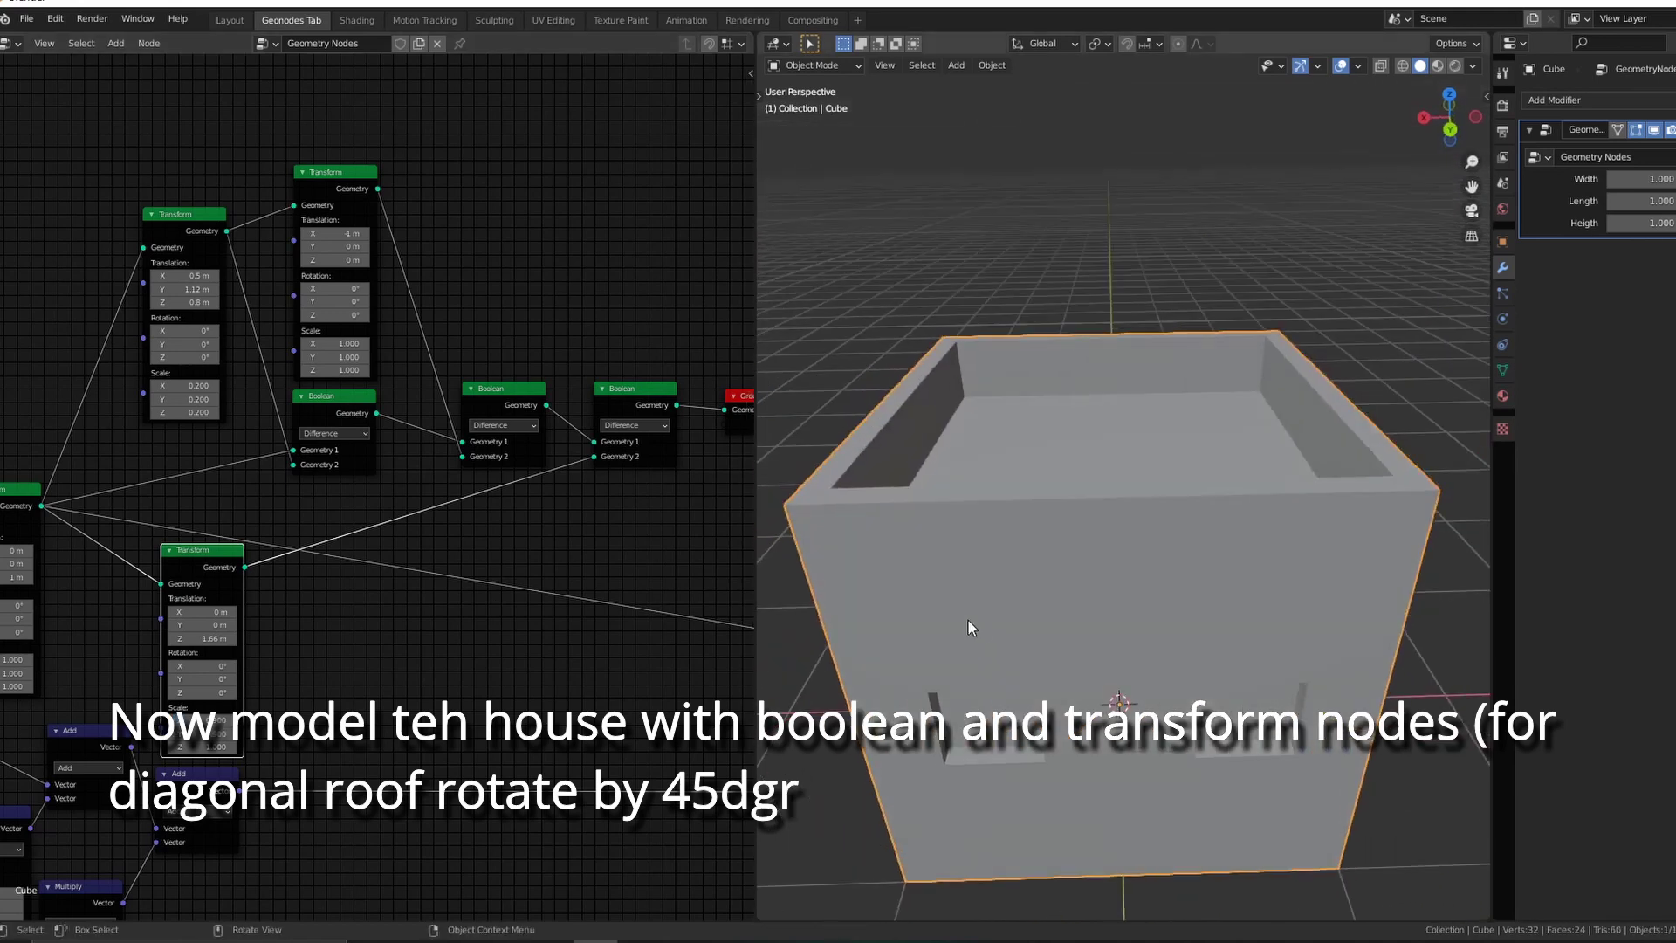
{"action": "left_click_drag", "start_coordinate": [211, 638], "coordinate": [253, 638]}
Box-select the vector Multiply/Add nodes and move them down and right
{"action": "scroll", "coordinate": [341, 483], "scroll_direction": "down", "scroll_amount": 3}
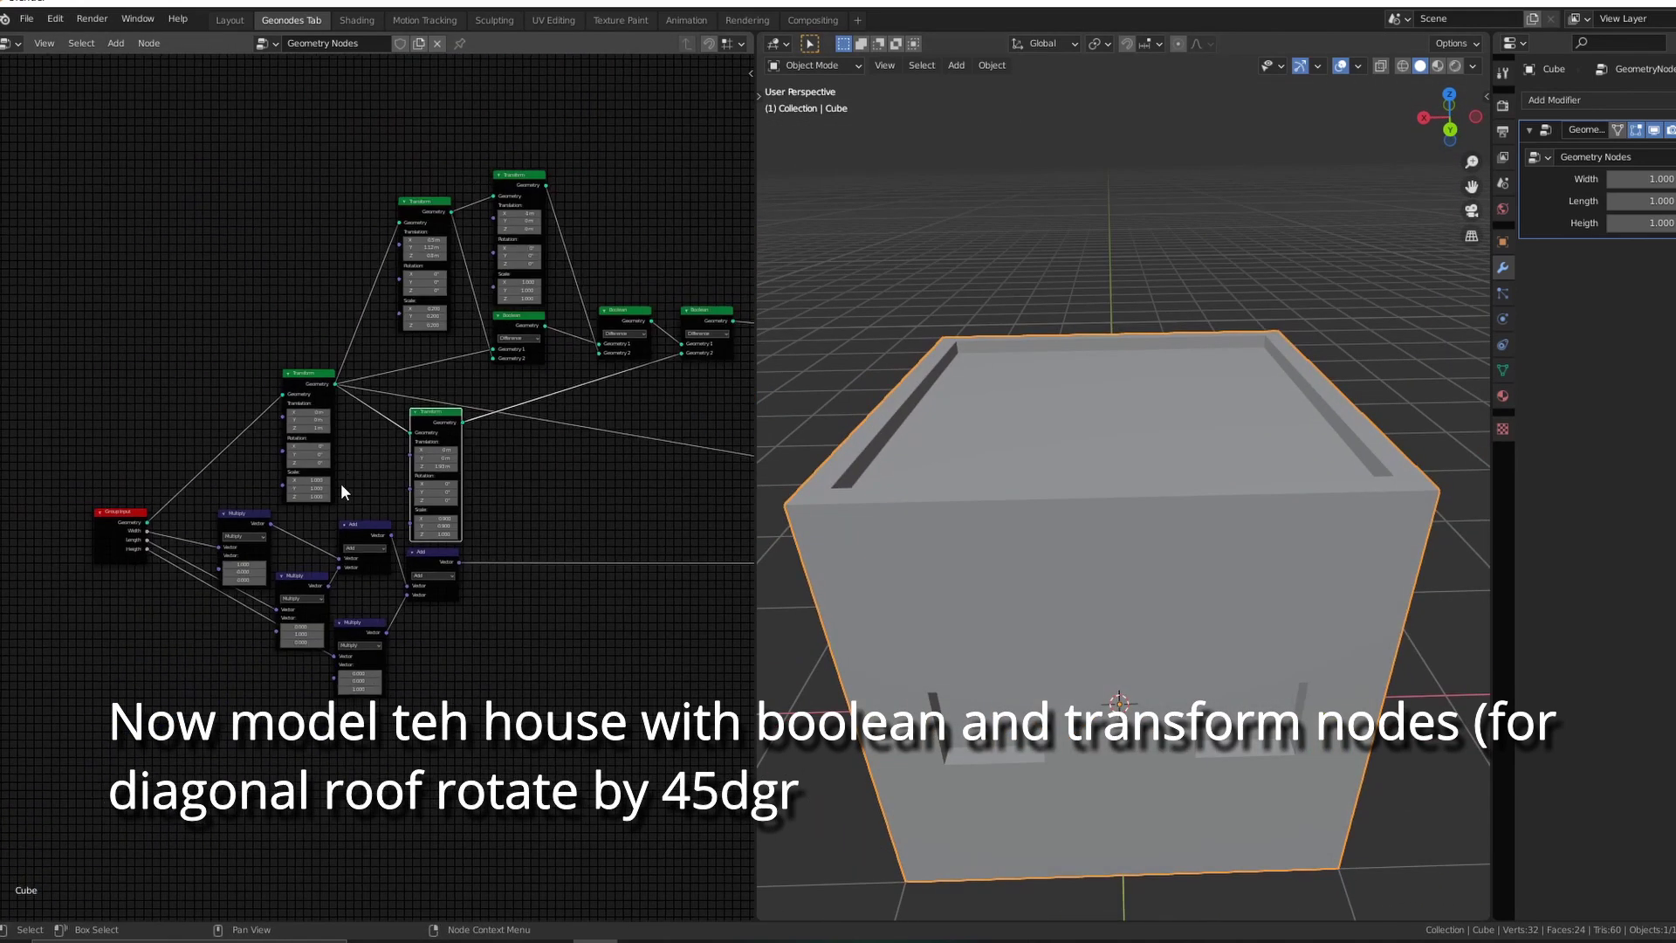
{"action": "mouse_move", "coordinate": [215, 515]}
{"action": "left_mouse_down"}
{"action": "mouse_move", "coordinate": [379, 642]}
{"action": "mouse_move", "coordinate": [275, 627]}
{"action": "left_mouse_up"}
{"action": "left_click_drag", "start_coordinate": [437, 411], "coordinate": [454, 442]}
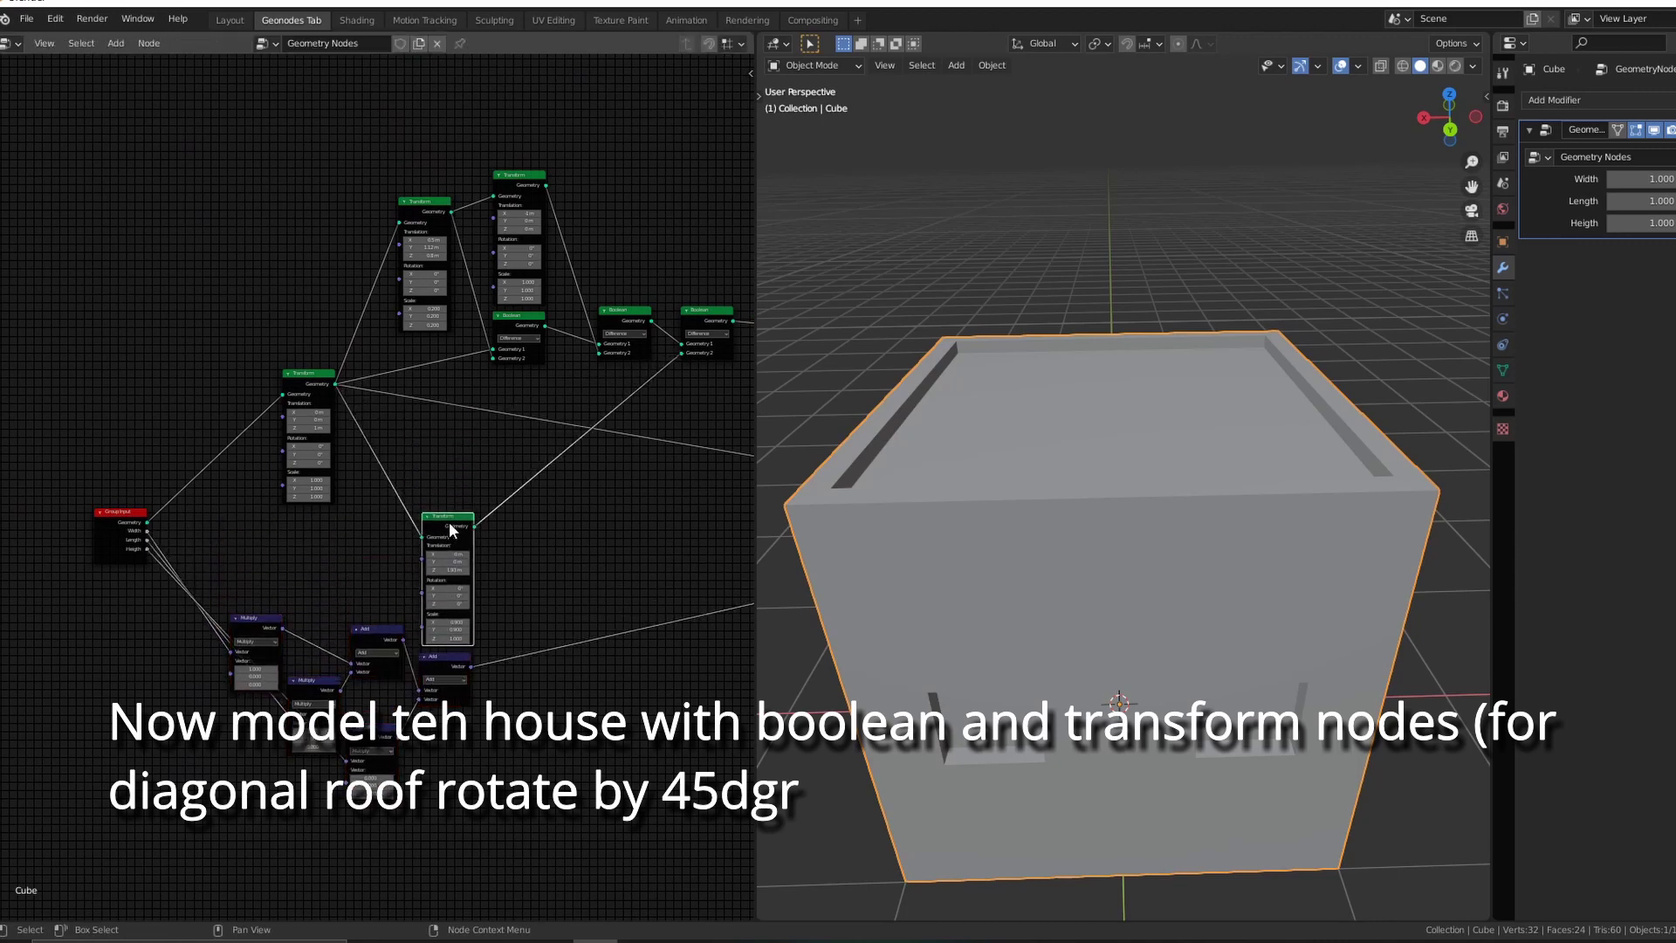
{"action": "left_click_drag", "start_coordinate": [282, 674], "coordinate": [423, 627]}
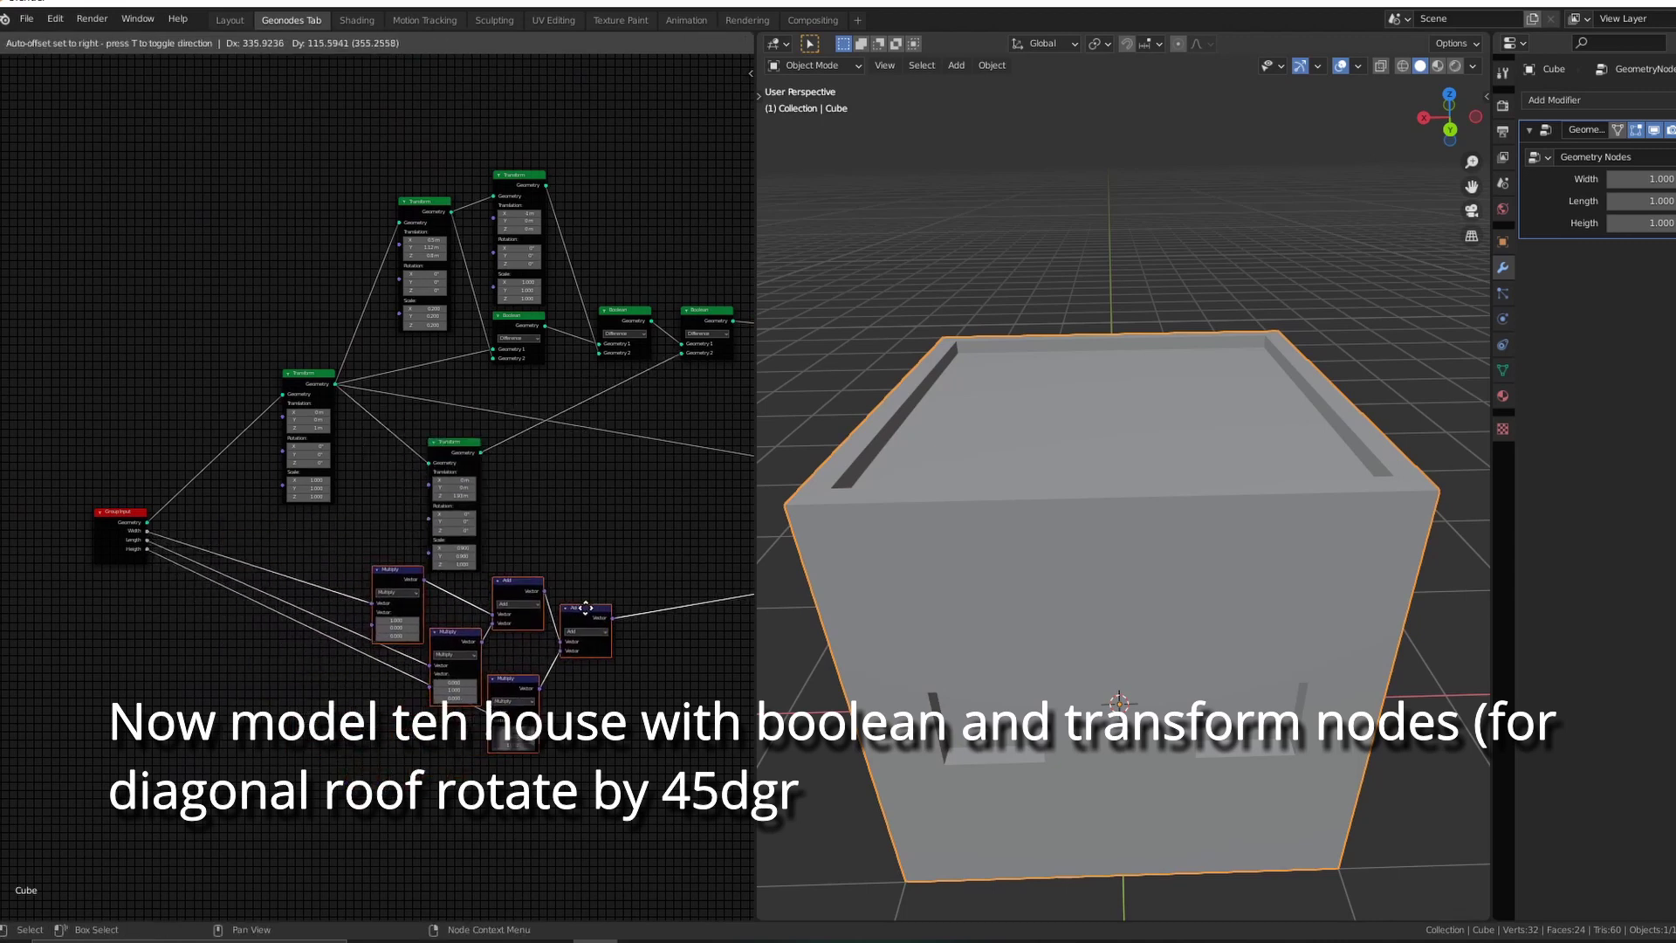
{"action": "scroll", "coordinate": [494, 432], "scroll_direction": "up", "scroll_amount": 2}
{"action": "middle_click_drag", "start_coordinate": [1134, 454], "coordinate": [1216, 468]}
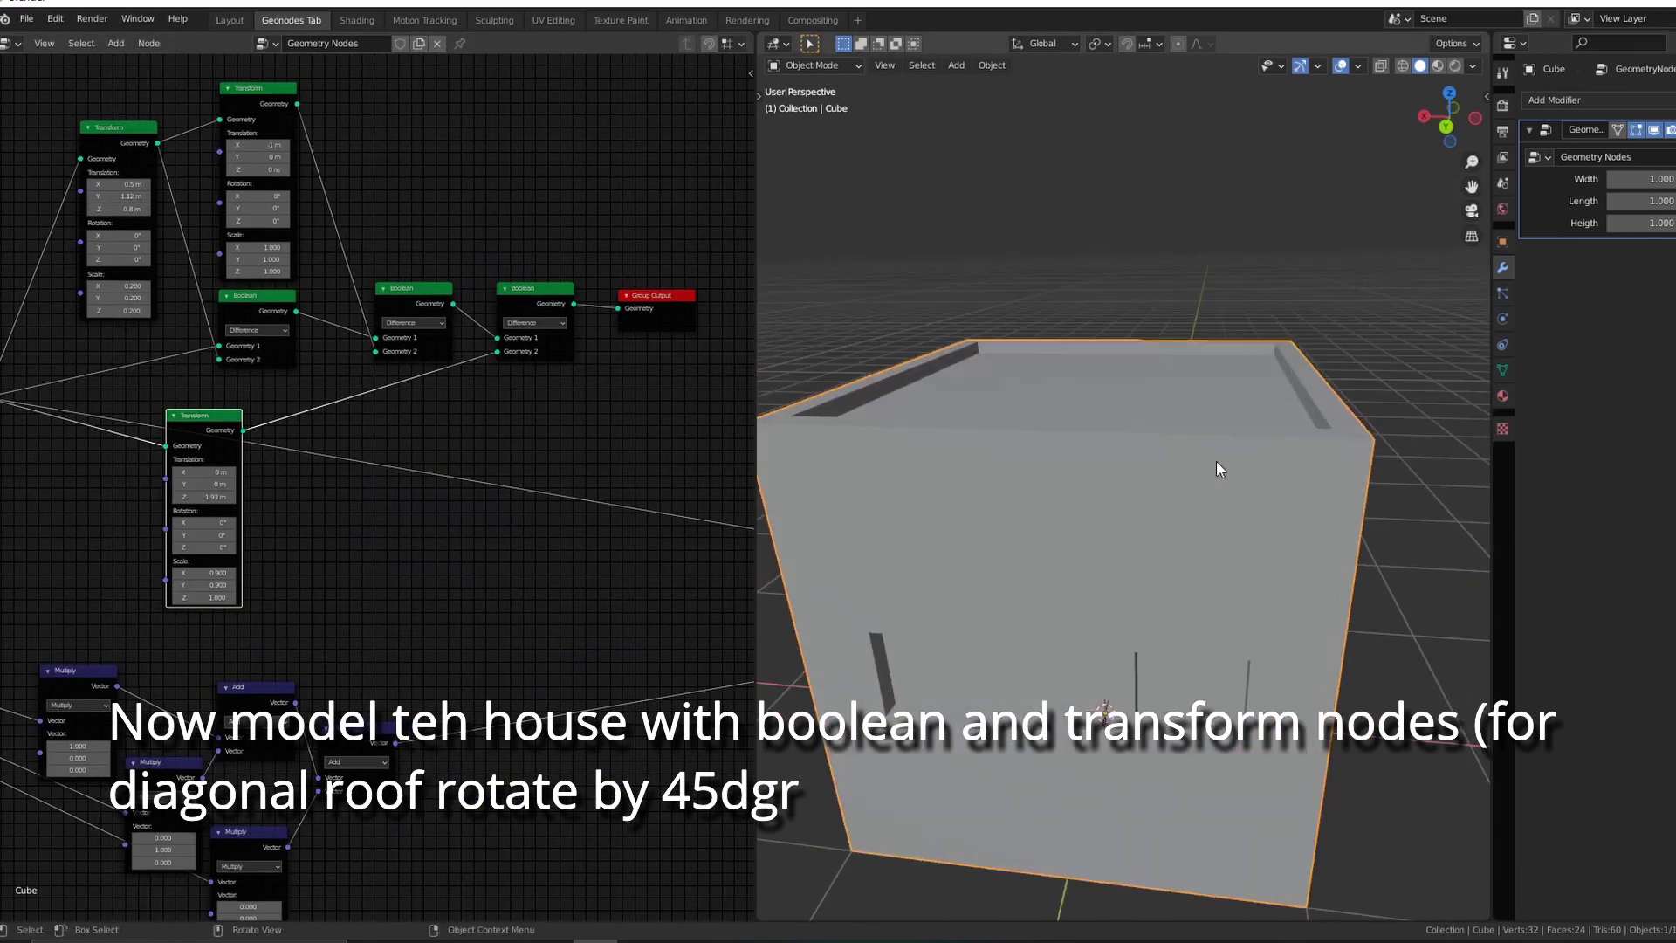
Route the final Boolean through a new Transform into Group Output, then test the size scaling
{"action": "key", "text": "BackSpace"}
{"action": "scroll", "coordinate": [438, 449], "scroll_direction": "down", "scroll_amount": 2}
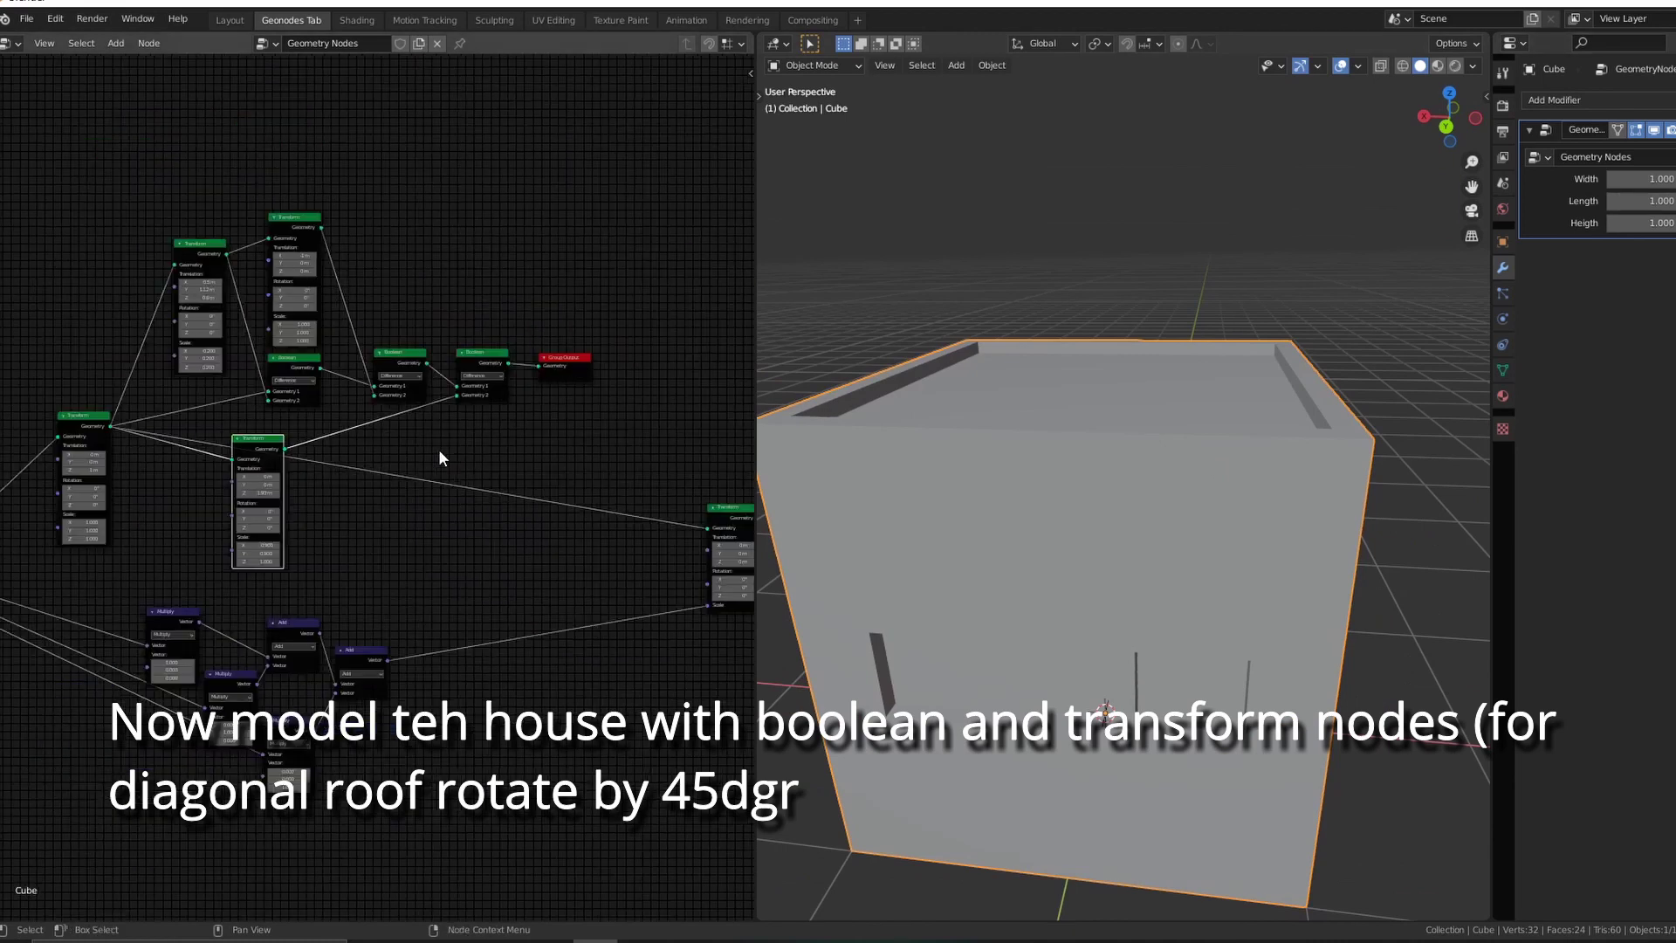
{"action": "scroll", "coordinate": [439, 448], "scroll_direction": "down", "scroll_amount": 2}
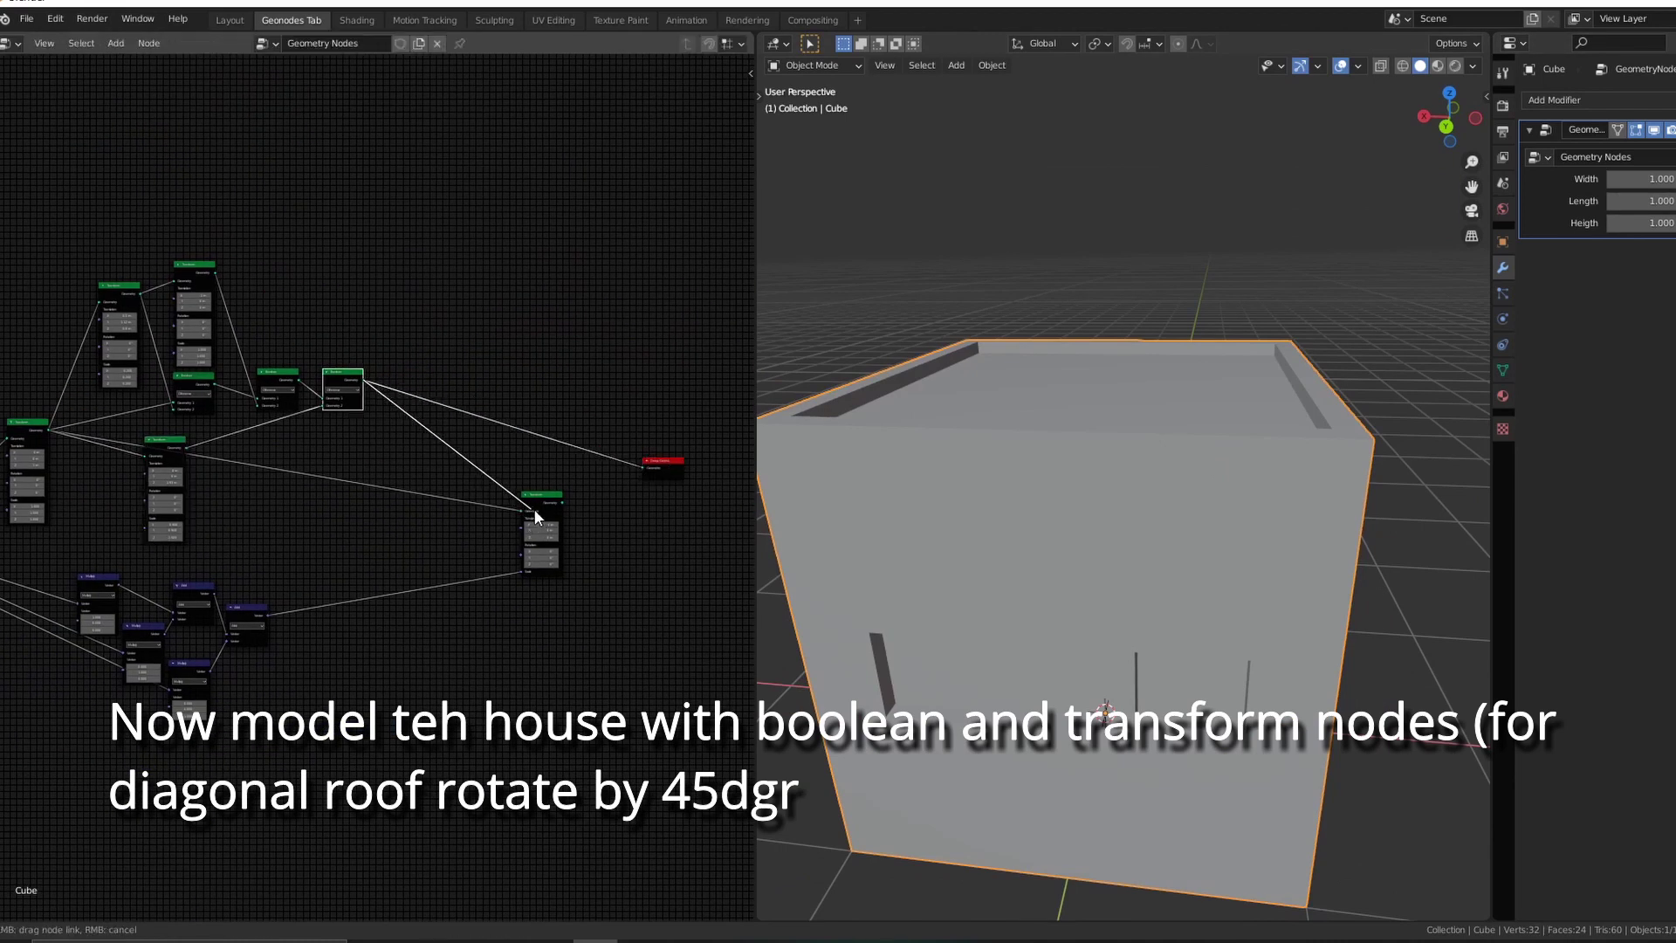
{"action": "left_click_drag", "start_coordinate": [534, 512], "coordinate": [529, 511]}
{"action": "left_click", "coordinate": [559, 496]}
{"action": "left_click_drag", "start_coordinate": [647, 469], "coordinate": [648, 469]}
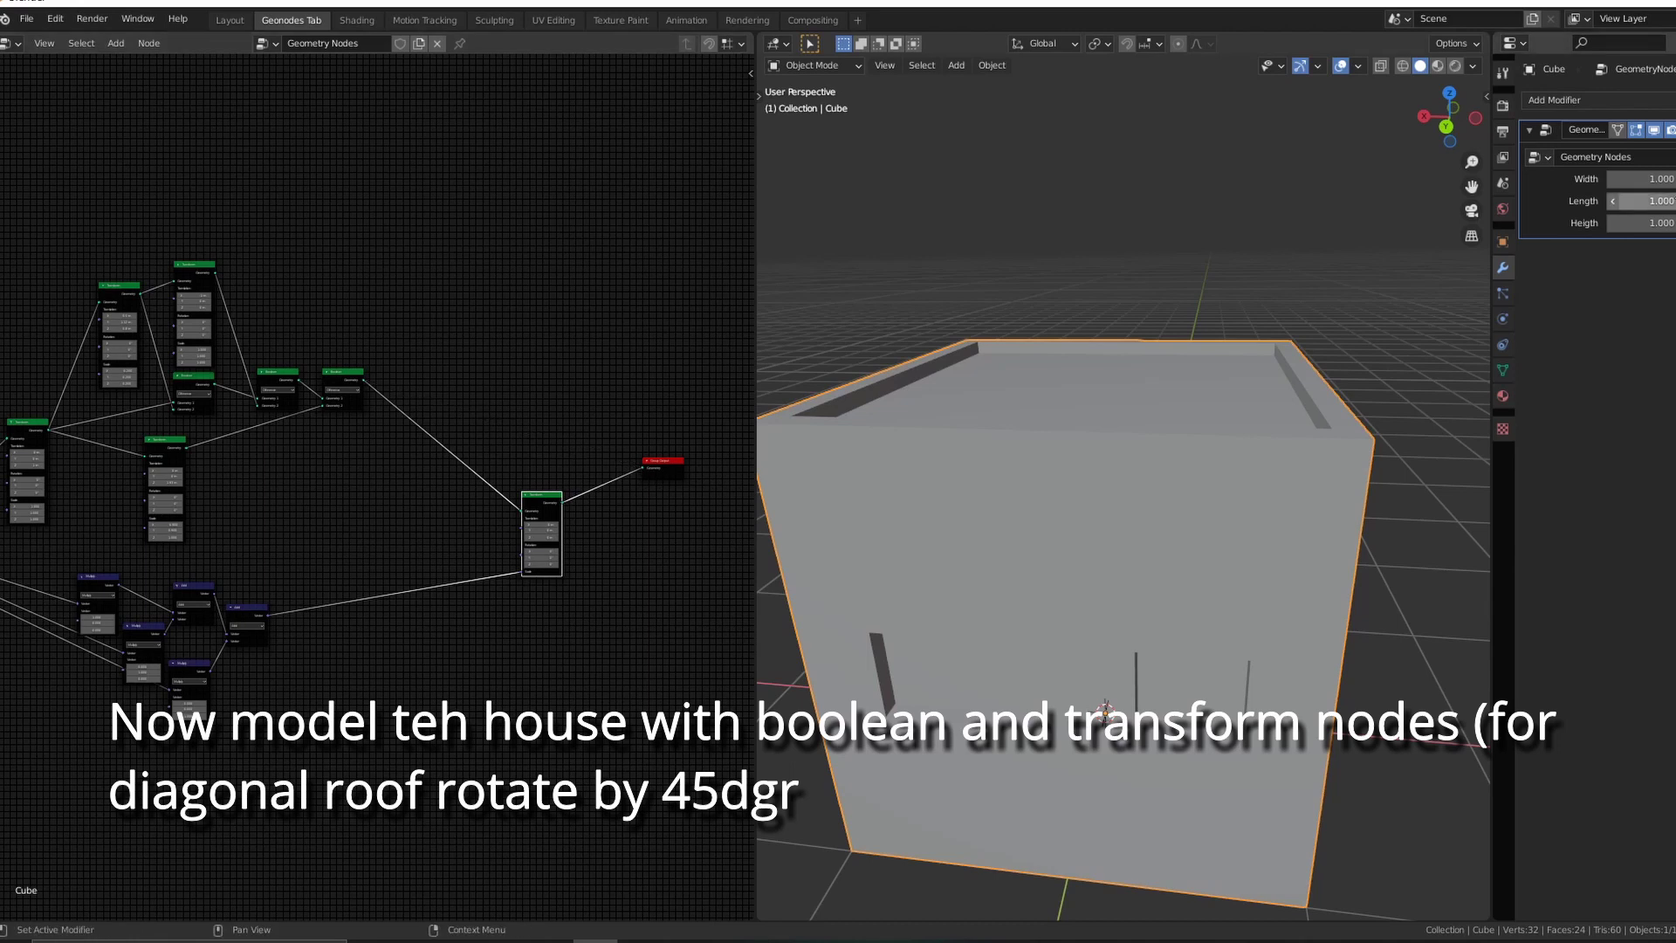
{"action": "left_click_drag", "start_coordinate": [1637, 201], "coordinate": [1649, 200]}
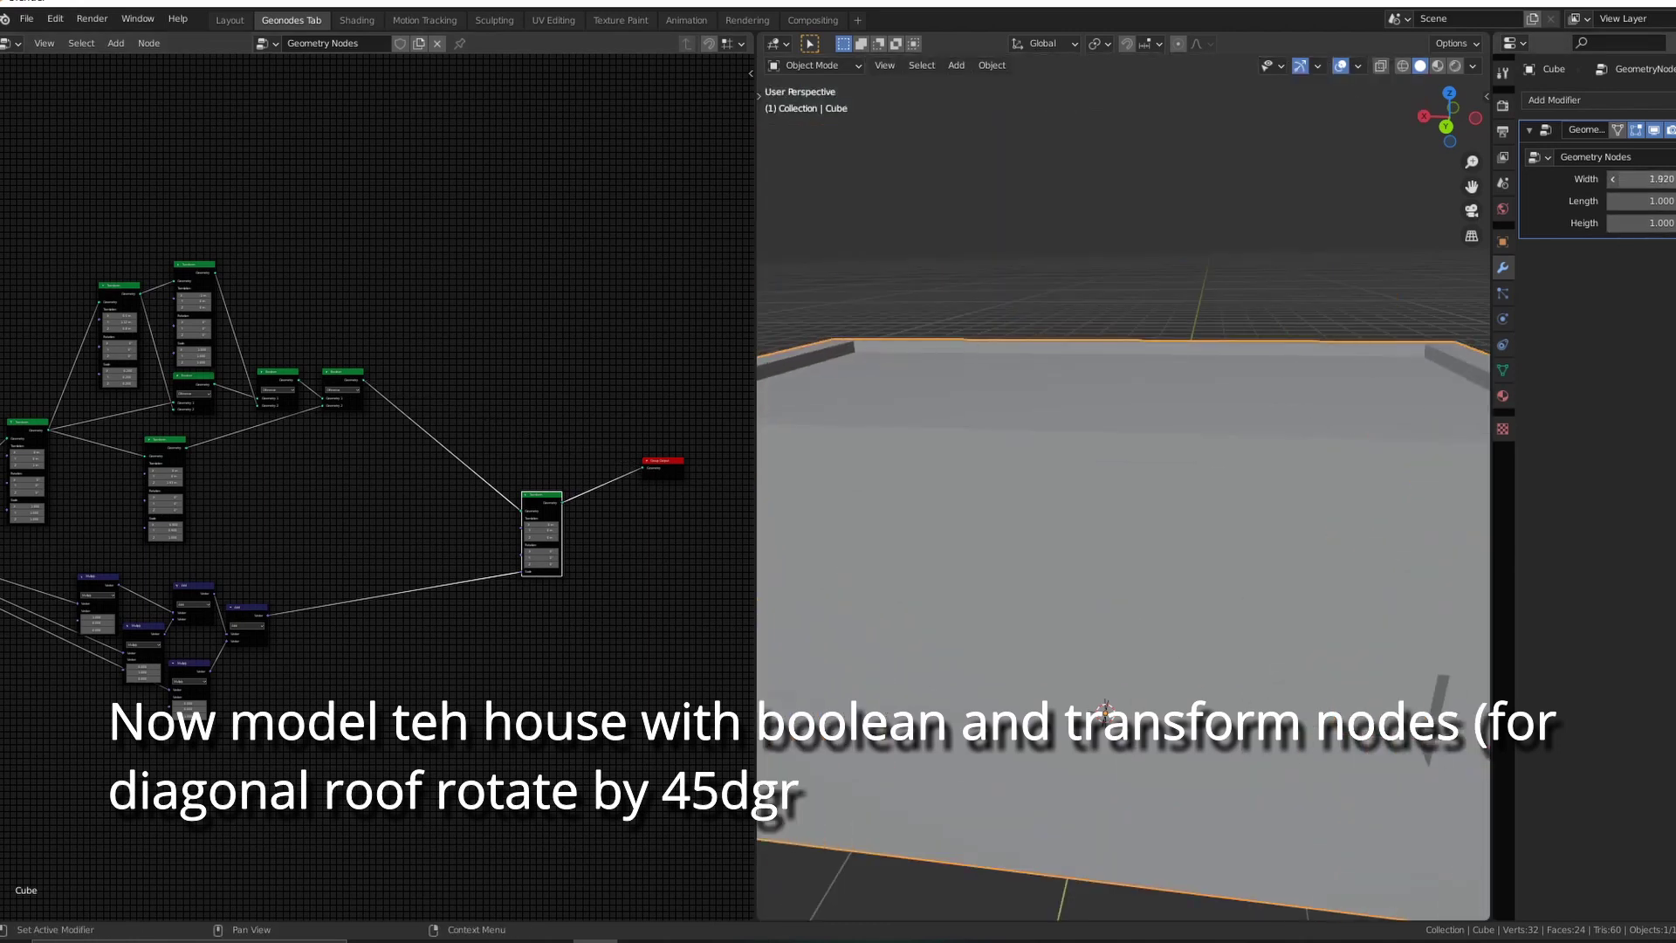
{"action": "key", "text": "Escape"}
{"action": "scroll", "coordinate": [301, 356], "scroll_direction": "up", "scroll_amount": 2}
Rearrange the cut-out Transform and Boolean nodes into a tidier layout
{"action": "left_click_drag", "start_coordinate": [169, 426], "coordinate": [212, 401]}
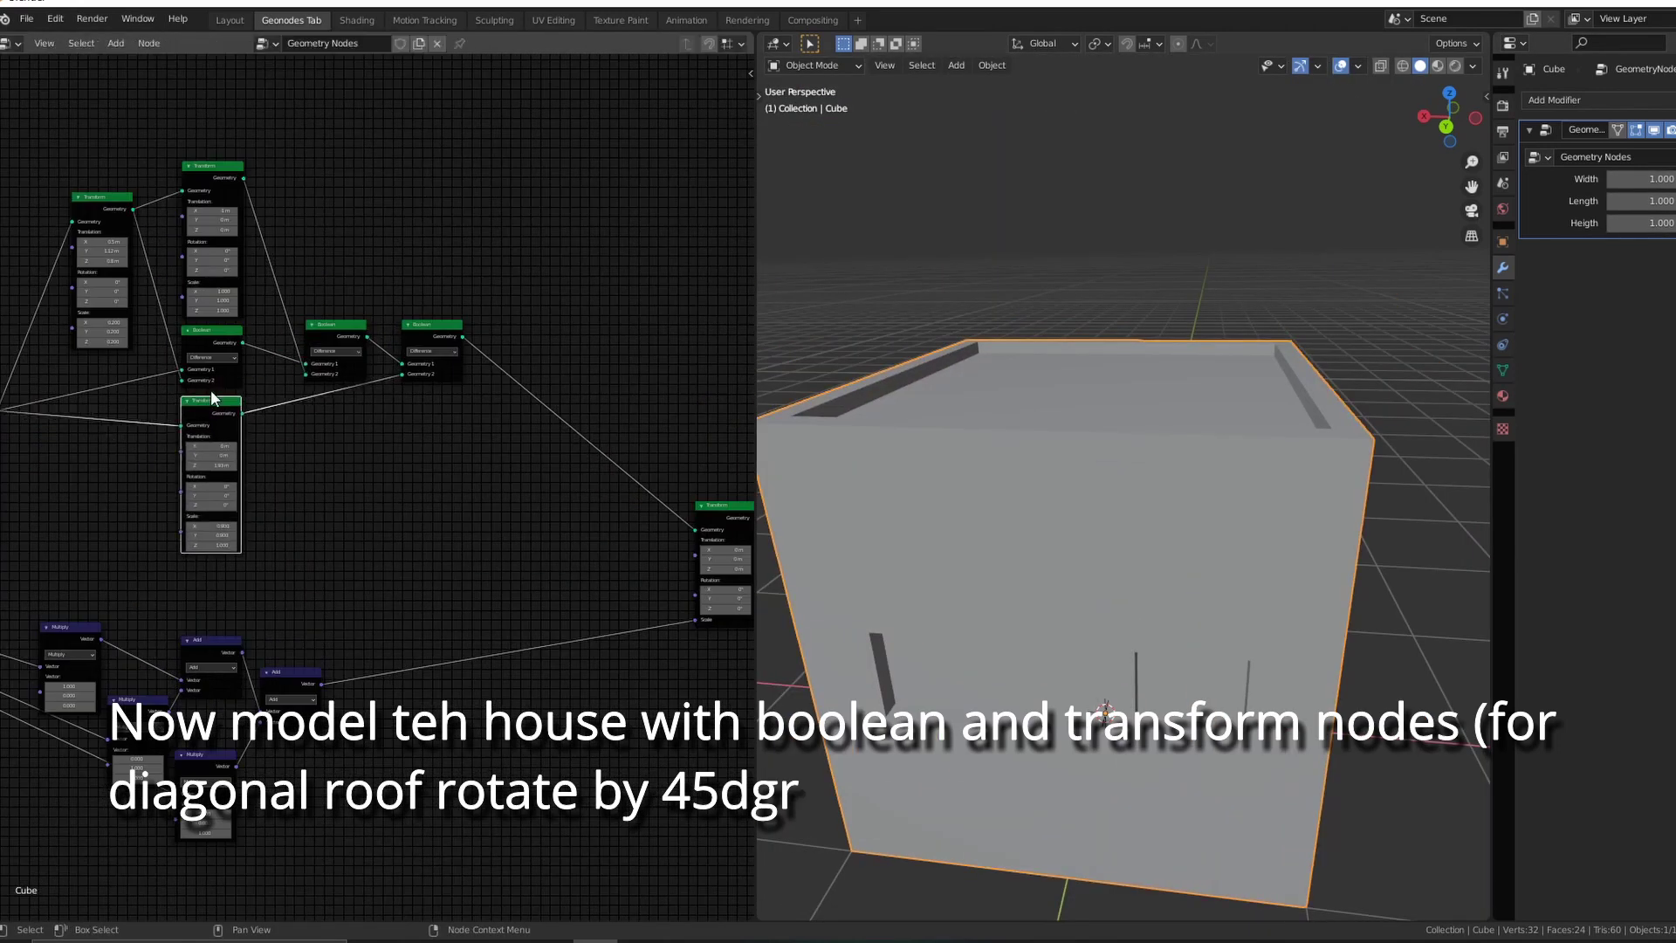
{"action": "mouse_move", "coordinate": [227, 288]}
{"action": "left_mouse_down", "text": "shift"}
{"action": "mouse_move", "coordinate": [307, 347]}
{"action": "mouse_move", "coordinate": [274, 354]}
{"action": "left_mouse_up", "text": "shift"}
{"action": "left_click_drag", "start_coordinate": [412, 324], "coordinate": [362, 336]}
{"action": "left_click_drag", "start_coordinate": [89, 205], "coordinate": [114, 171]}
{"action": "left_click", "coordinate": [114, 172]}
{"action": "scroll", "coordinate": [131, 218], "scroll_direction": "down", "scroll_amount": 2}
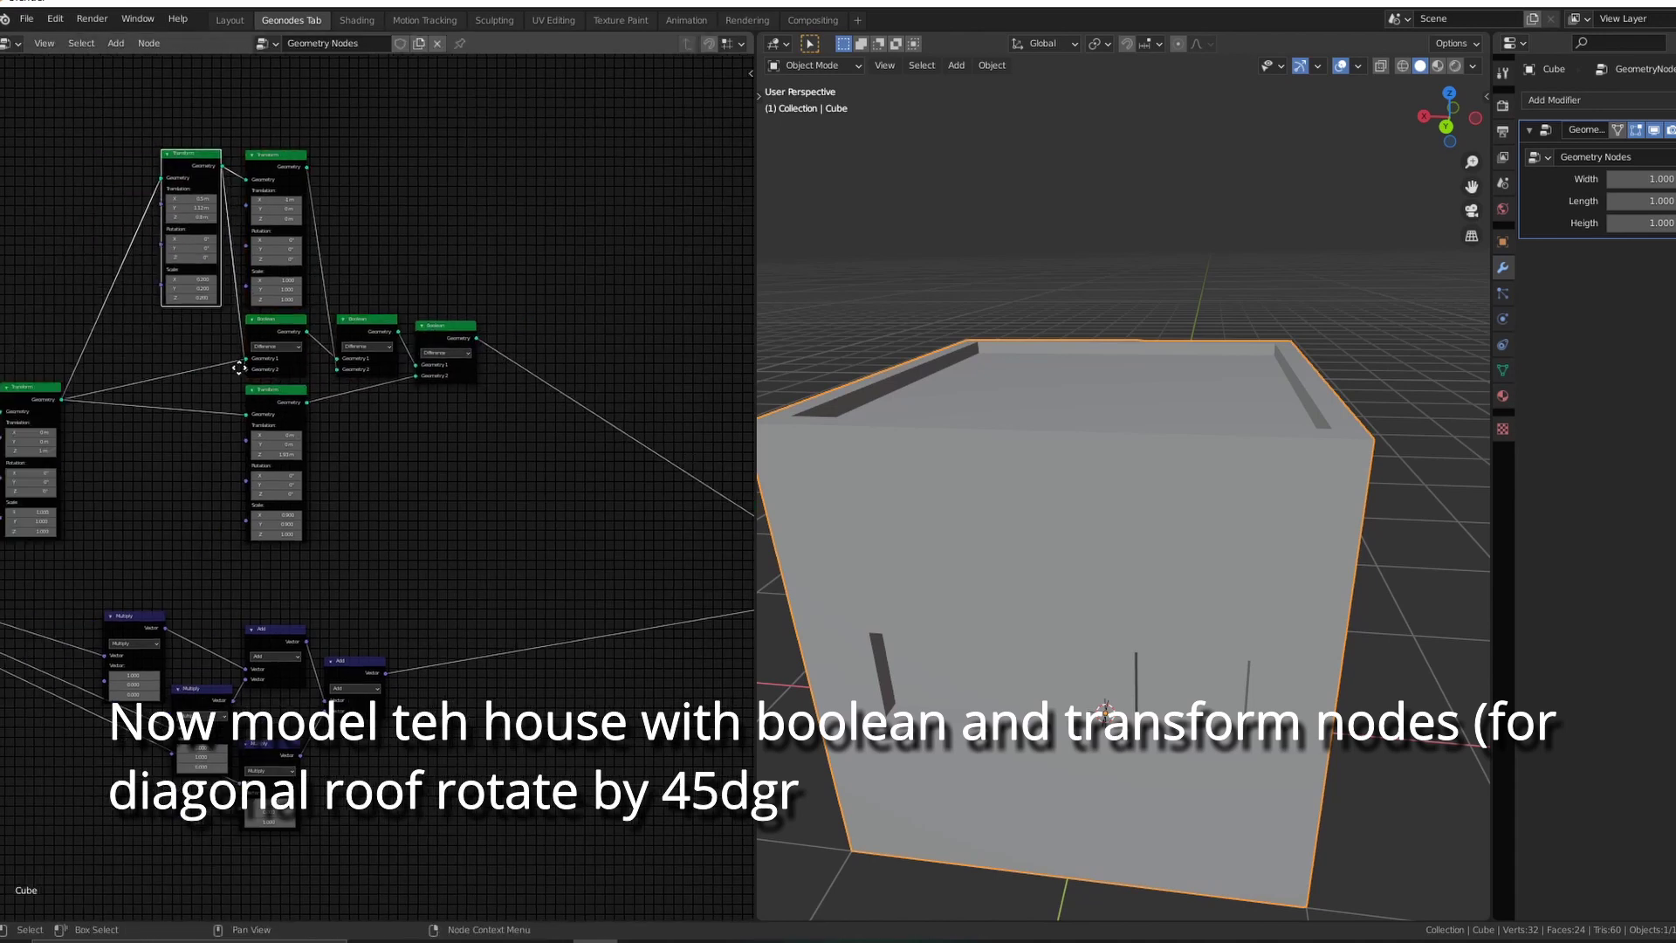
{"action": "scroll", "coordinate": [325, 364], "scroll_direction": "up", "scroll_amount": 2}
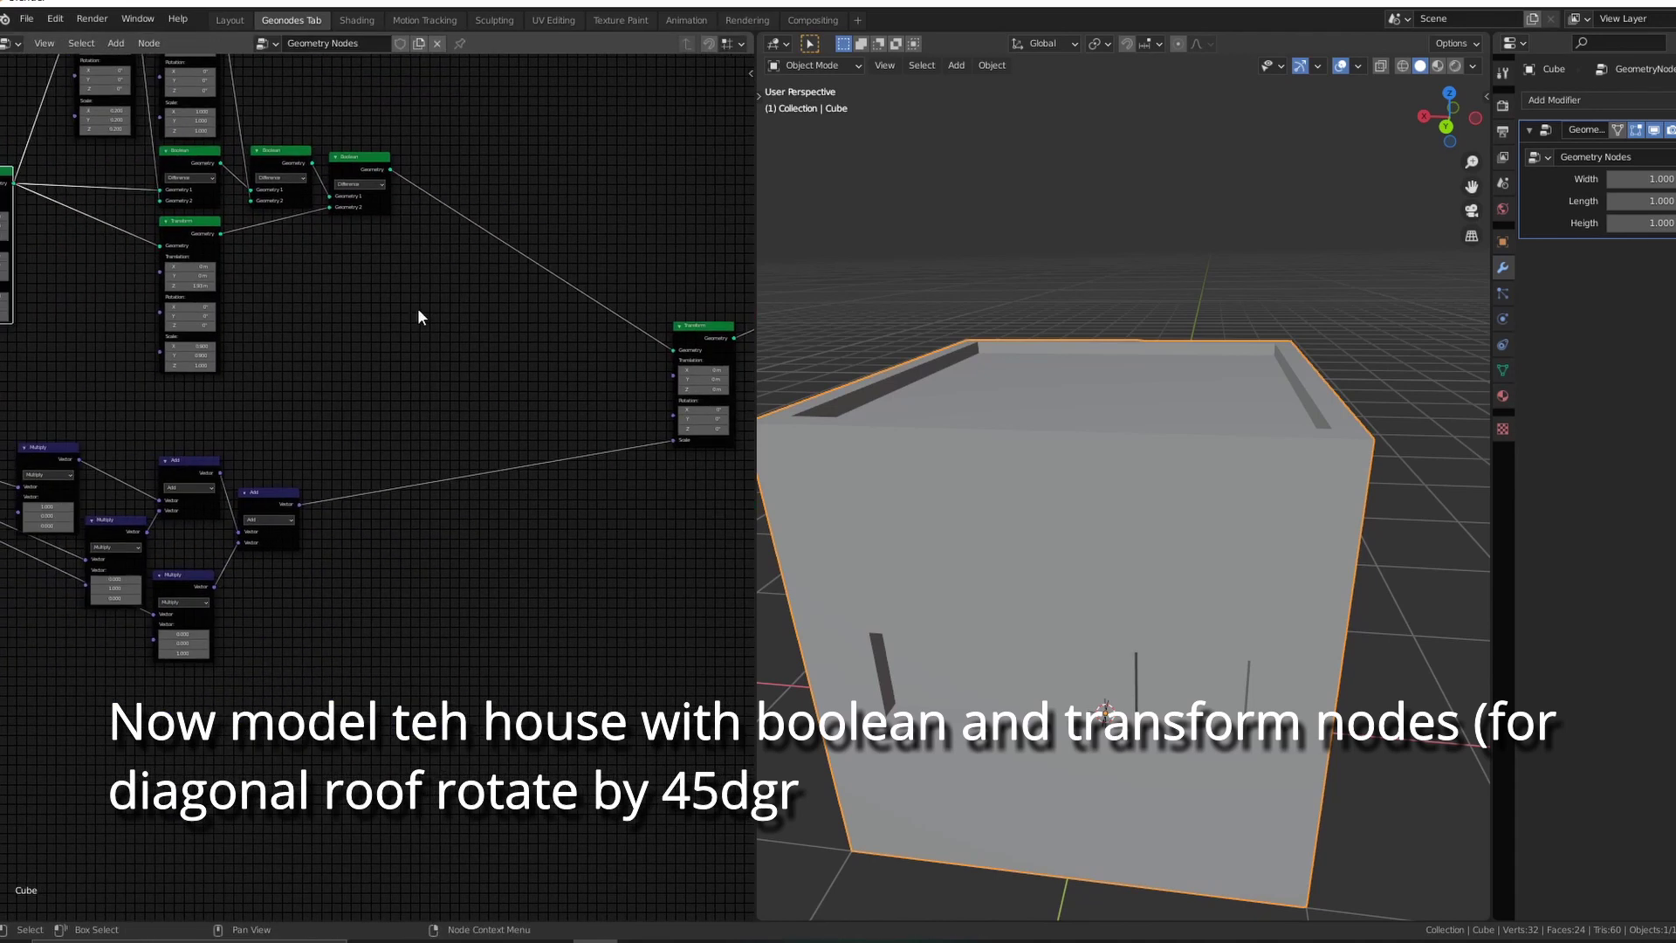
{"action": "scroll", "coordinate": [338, 426], "scroll_direction": "up", "scroll_amount": 2}
{"action": "scroll", "coordinate": [356, 463], "scroll_direction": "up", "scroll_amount": 2}
{"action": "scroll", "coordinate": [636, 392], "scroll_direction": "up", "scroll_amount": 2}
Add a new group input with Min 0.5 and Max 1.5
{"action": "middle_click_drag", "start_coordinate": [636, 392], "coordinate": [505, 361]}
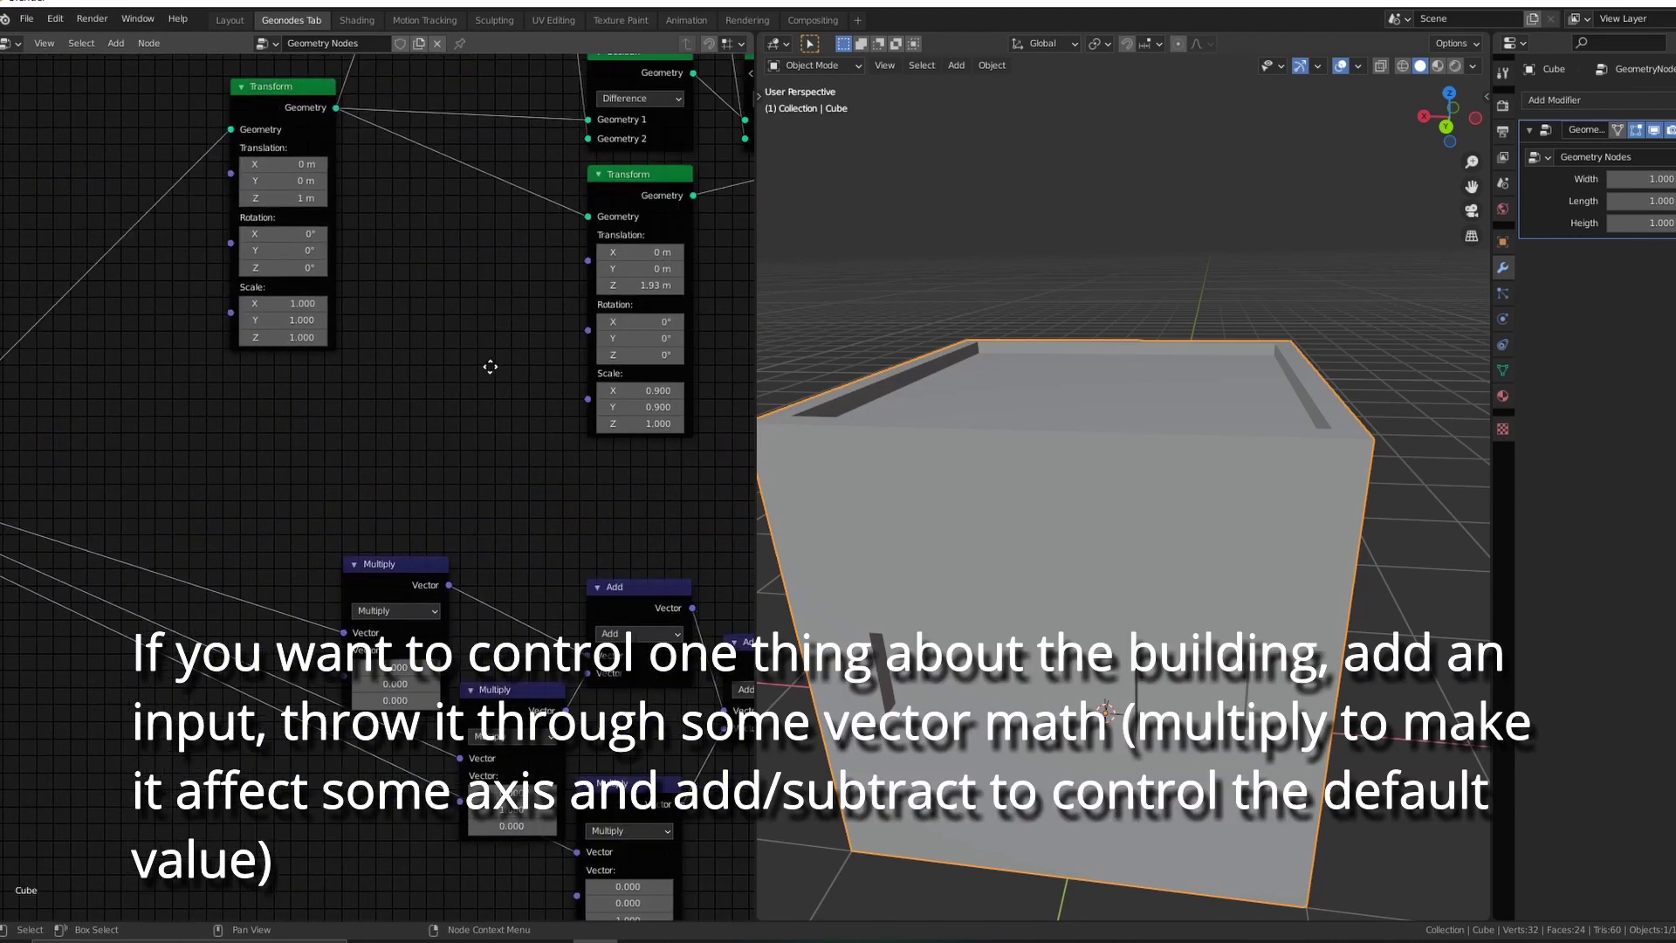
{"action": "key", "text": "shift+a"}
{"action": "left_click", "coordinate": [384, 403]}
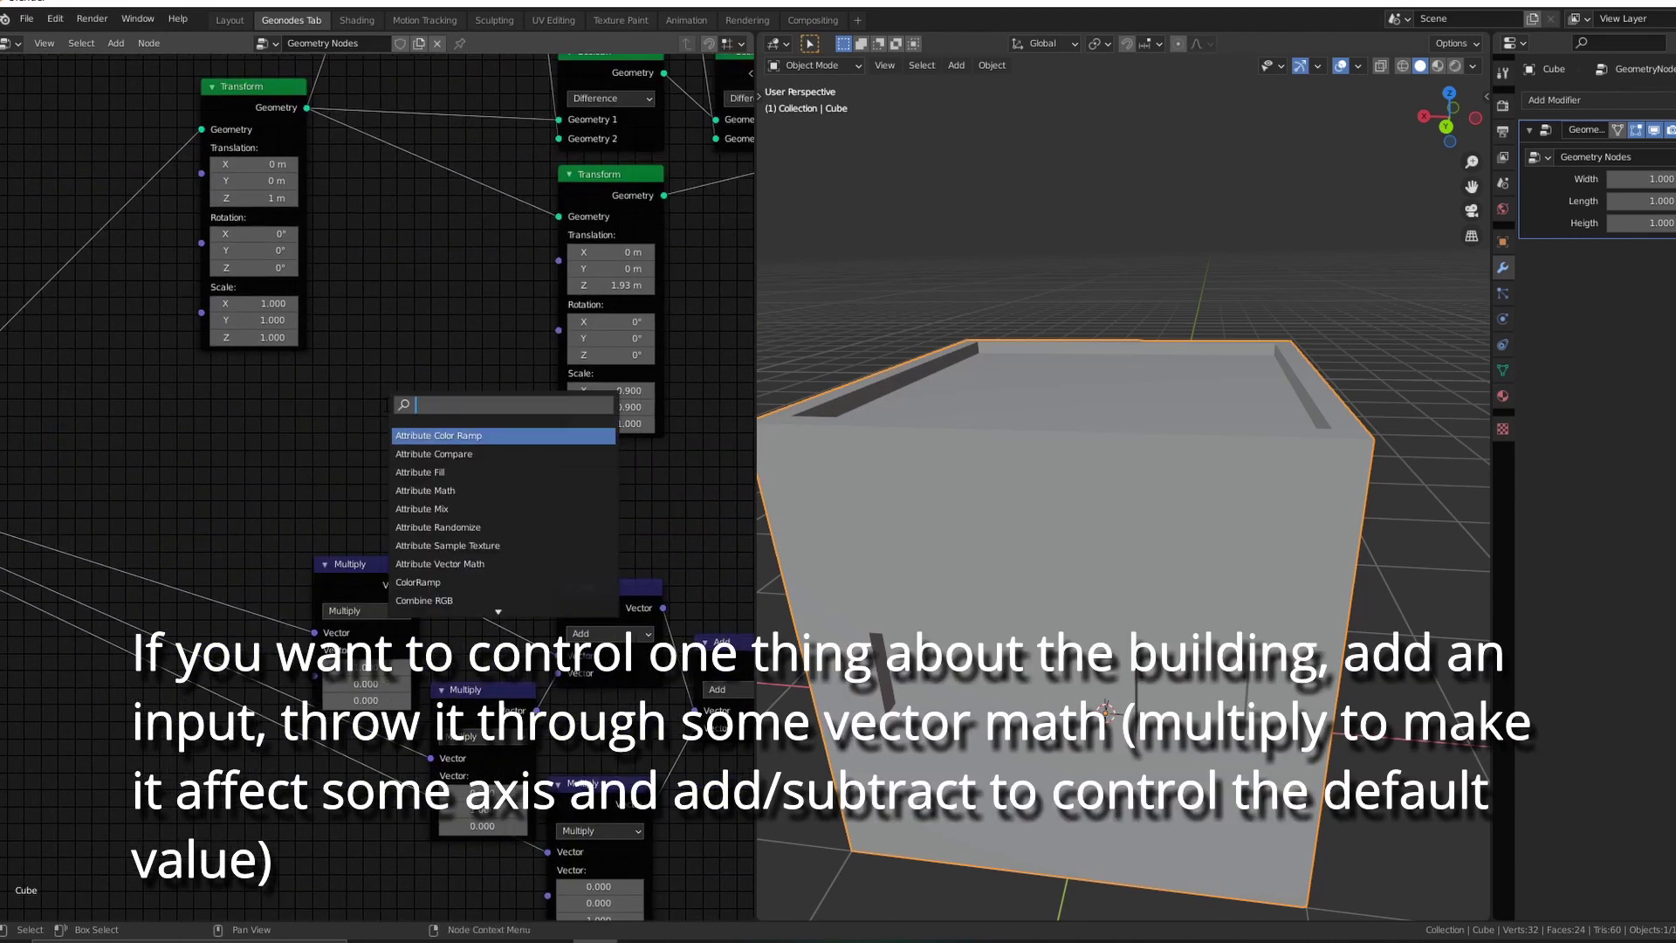
{"action": "key", "text": "Escape"}
{"action": "key", "text": "n"}
{"action": "left_click", "coordinate": [625, 150]}
{"action": "left_click", "coordinate": [721, 91]}
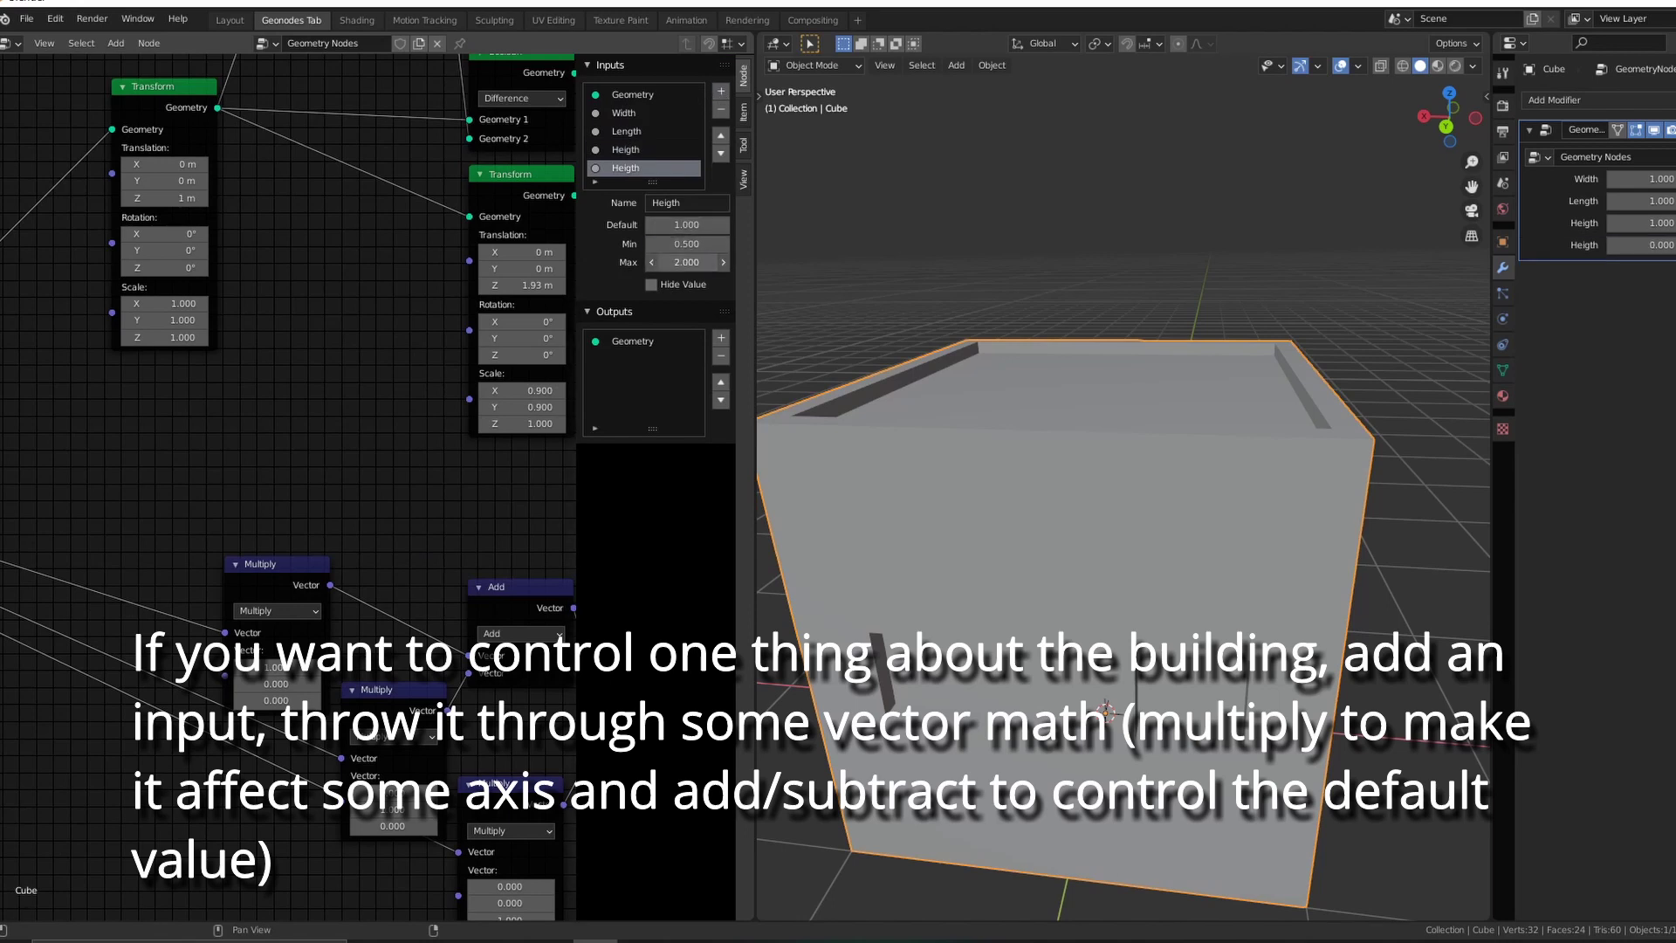
{"action": "type", "text": ".5"}
{"action": "key", "text": "Return"}
Add a vector math Add node and link the new input into it
{"action": "key", "text": "n"}
{"action": "key", "text": "shift+a"}
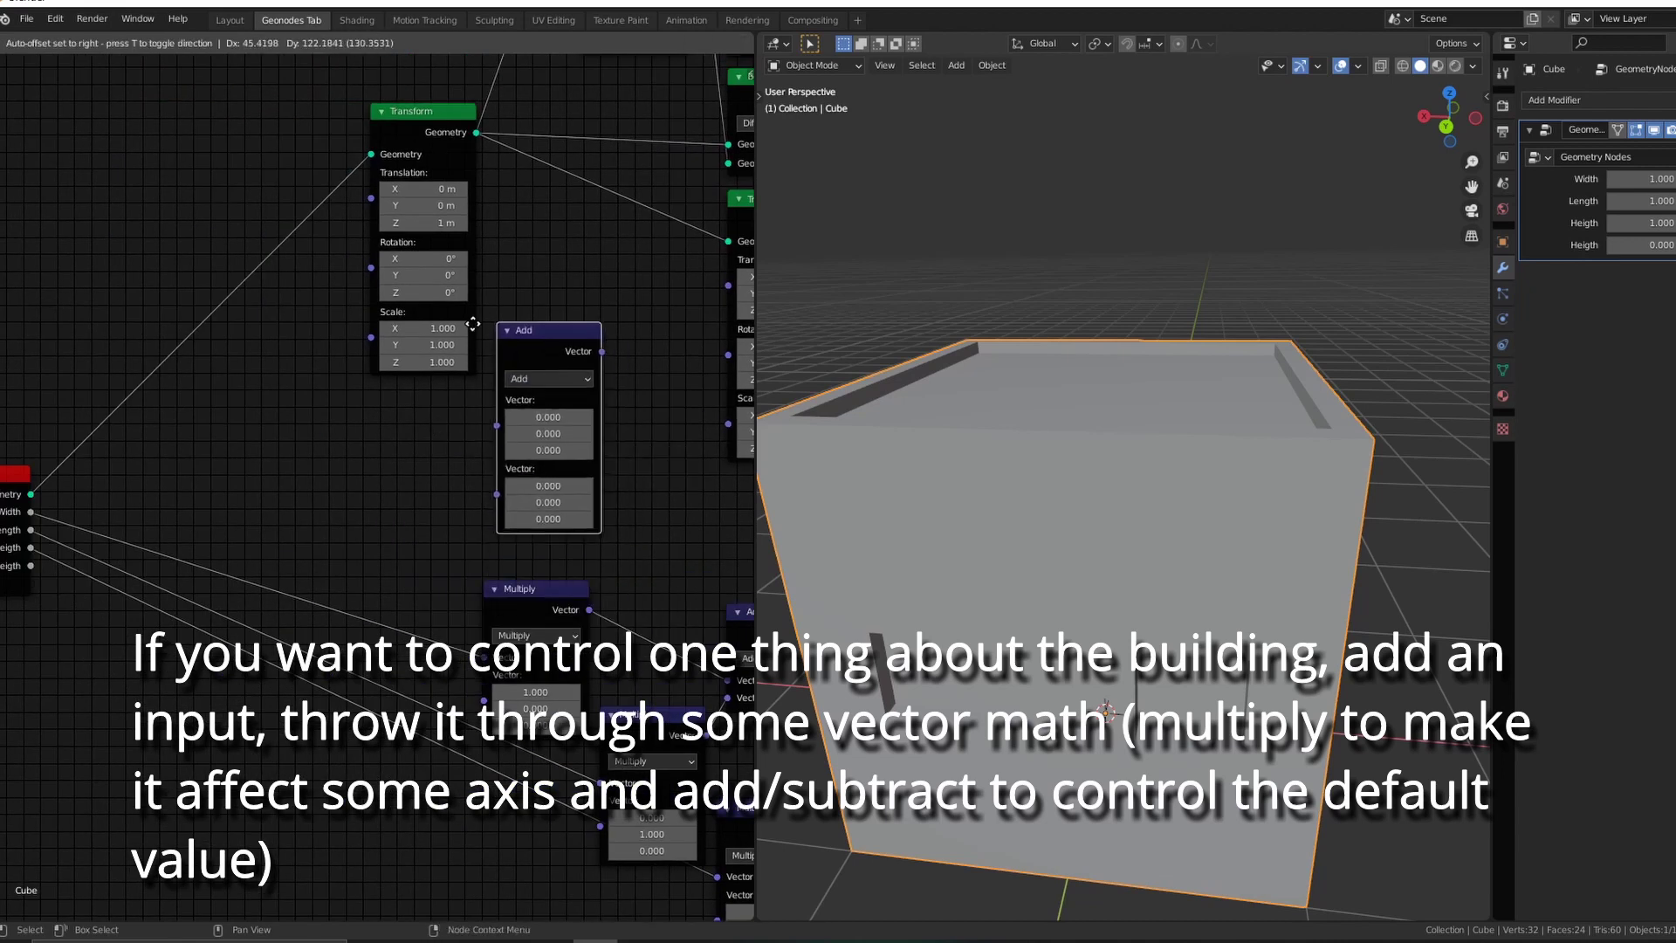
{"action": "left_click", "coordinate": [467, 342]}
{"action": "middle_click_drag", "start_coordinate": [63, 508], "coordinate": [159, 482]}
{"action": "key", "text": "g"}
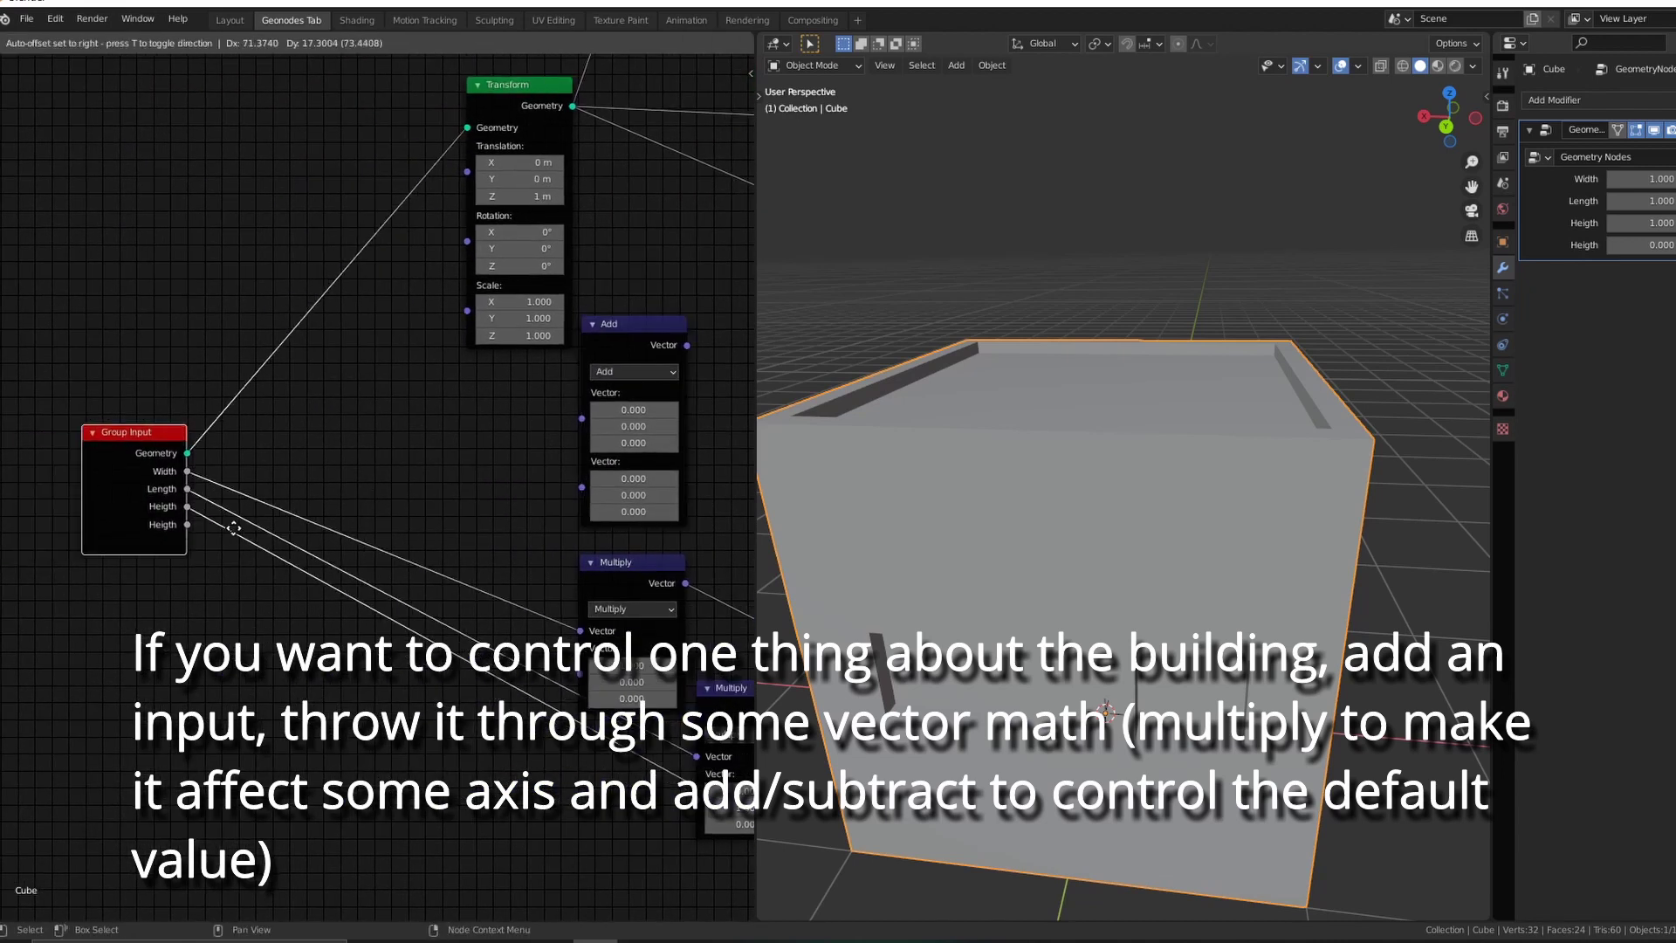
{"action": "left_click", "coordinate": [172, 492]}
{"action": "mouse_move", "coordinate": [139, 550]}
{"action": "left_mouse_down"}
{"action": "mouse_move", "coordinate": [579, 433]}
{"action": "mouse_move", "coordinate": [581, 418]}
{"action": "left_mouse_up"}
Rename the new input to 'Roof Hole'
{"action": "key", "text": "n"}
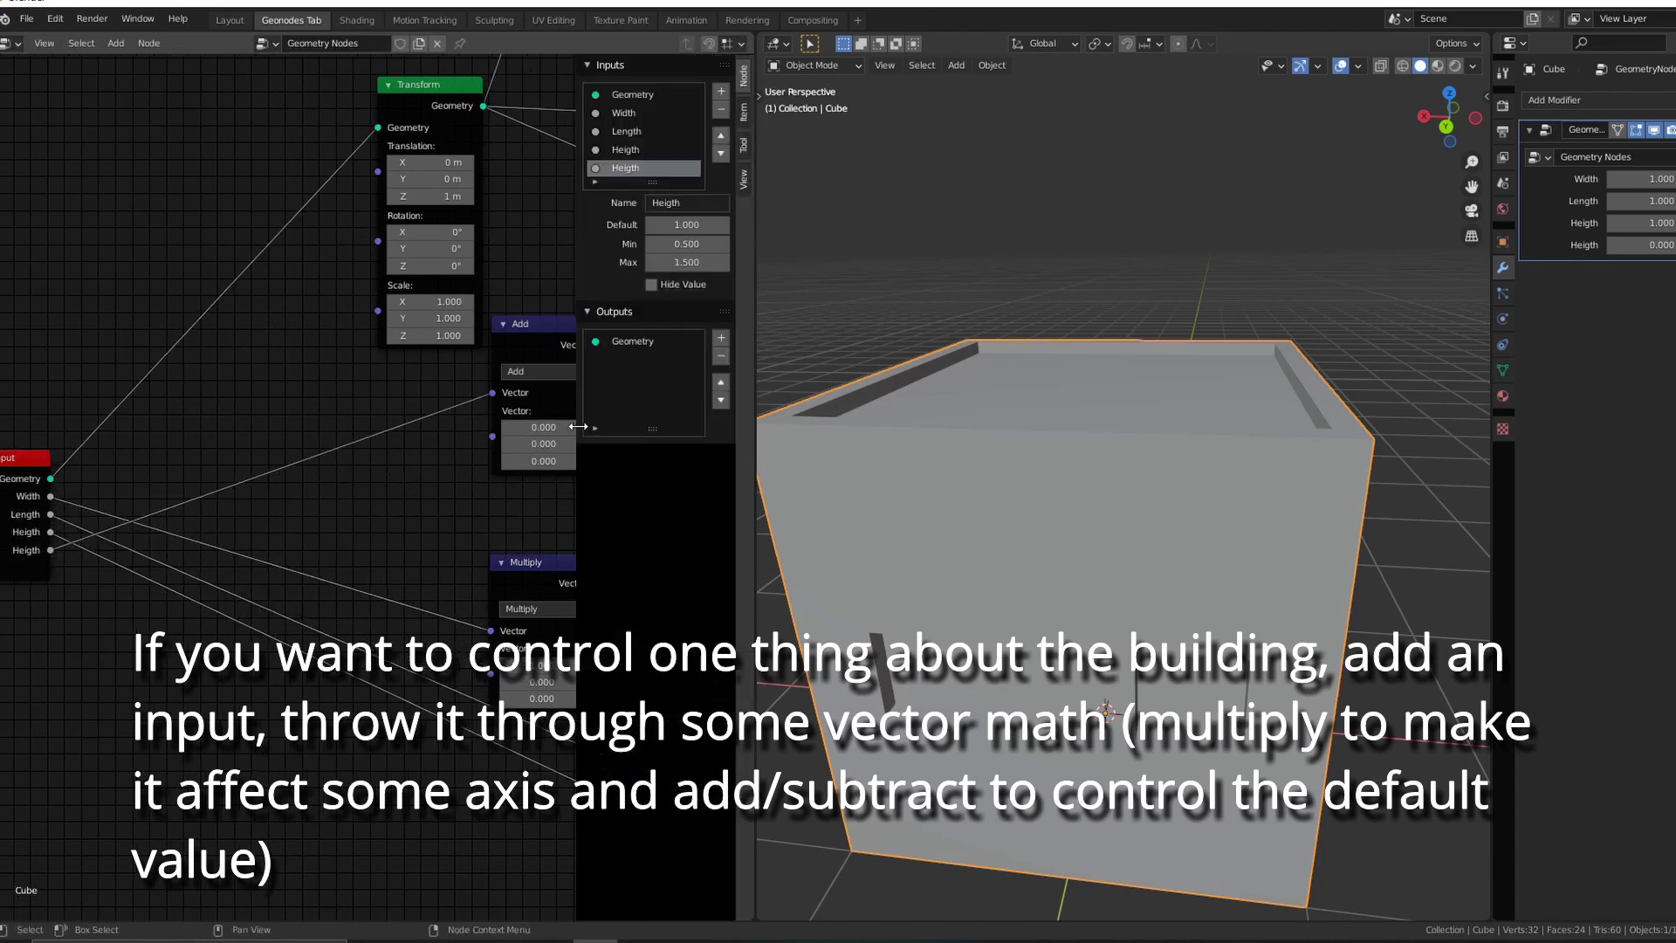
{"action": "left_click", "coordinate": [688, 203]}
{"action": "type", "text": "Roof"}
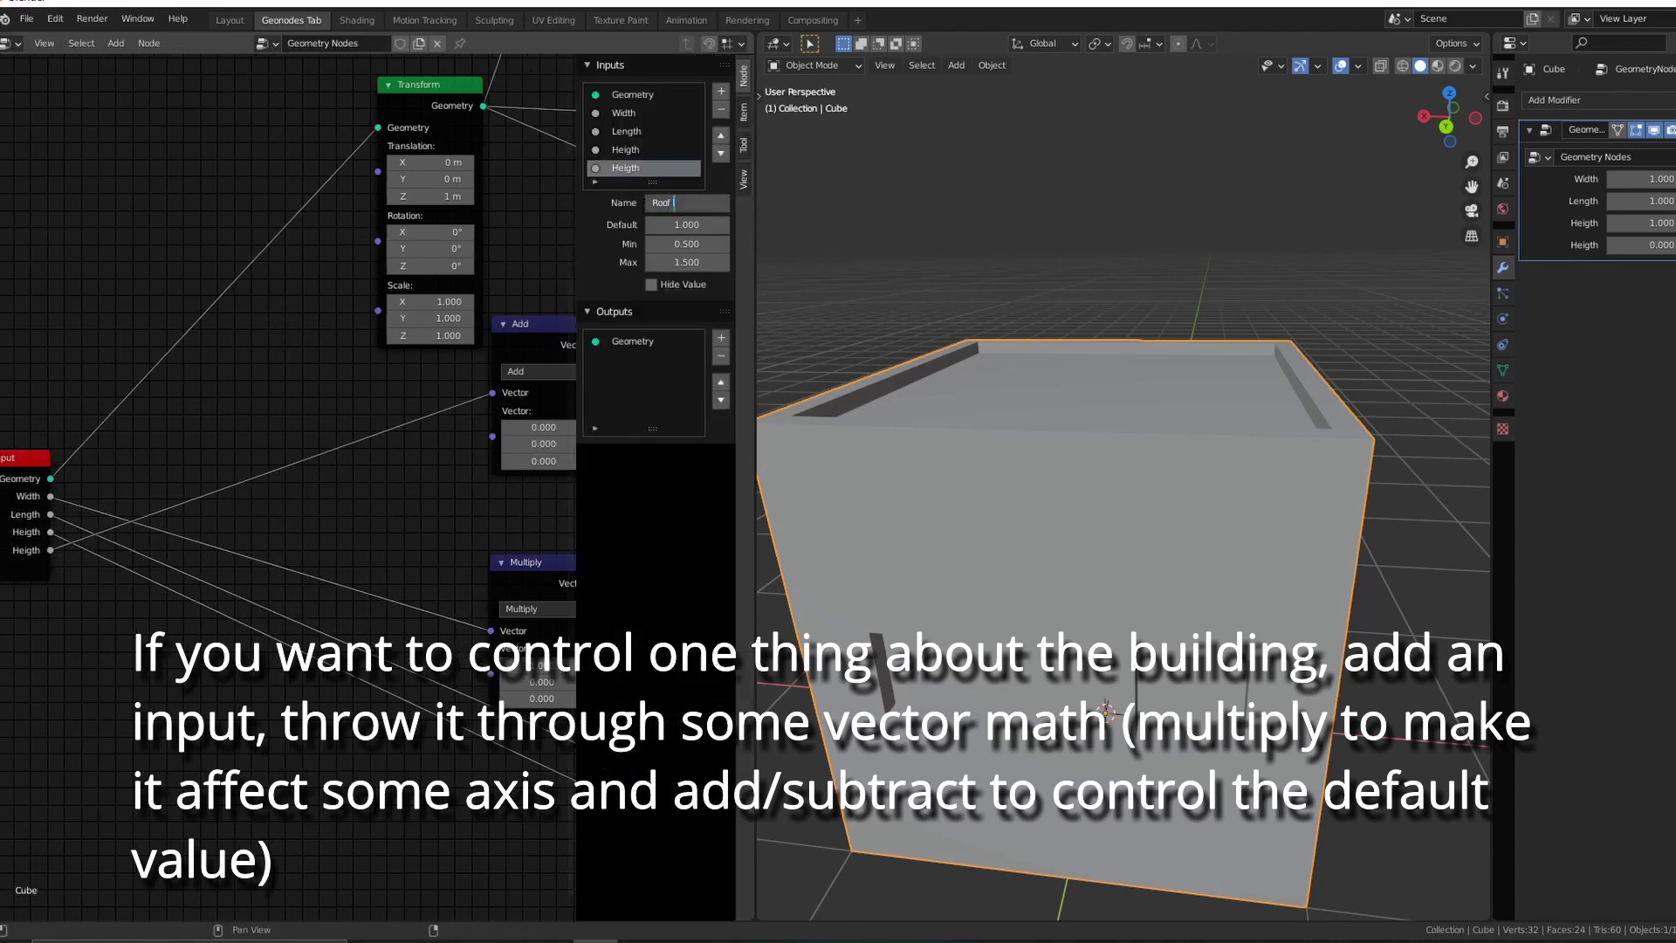
{"action": "type", "text": " Hole"}
{"action": "key", "text": "Return"}
Link the vector node to the cut-out Translation, switch it to Multiply, and set Roof Hole to 1
{"action": "key", "text": "n"}
{"action": "middle_click_drag", "start_coordinate": [640, 205], "coordinate": [387, 268]}
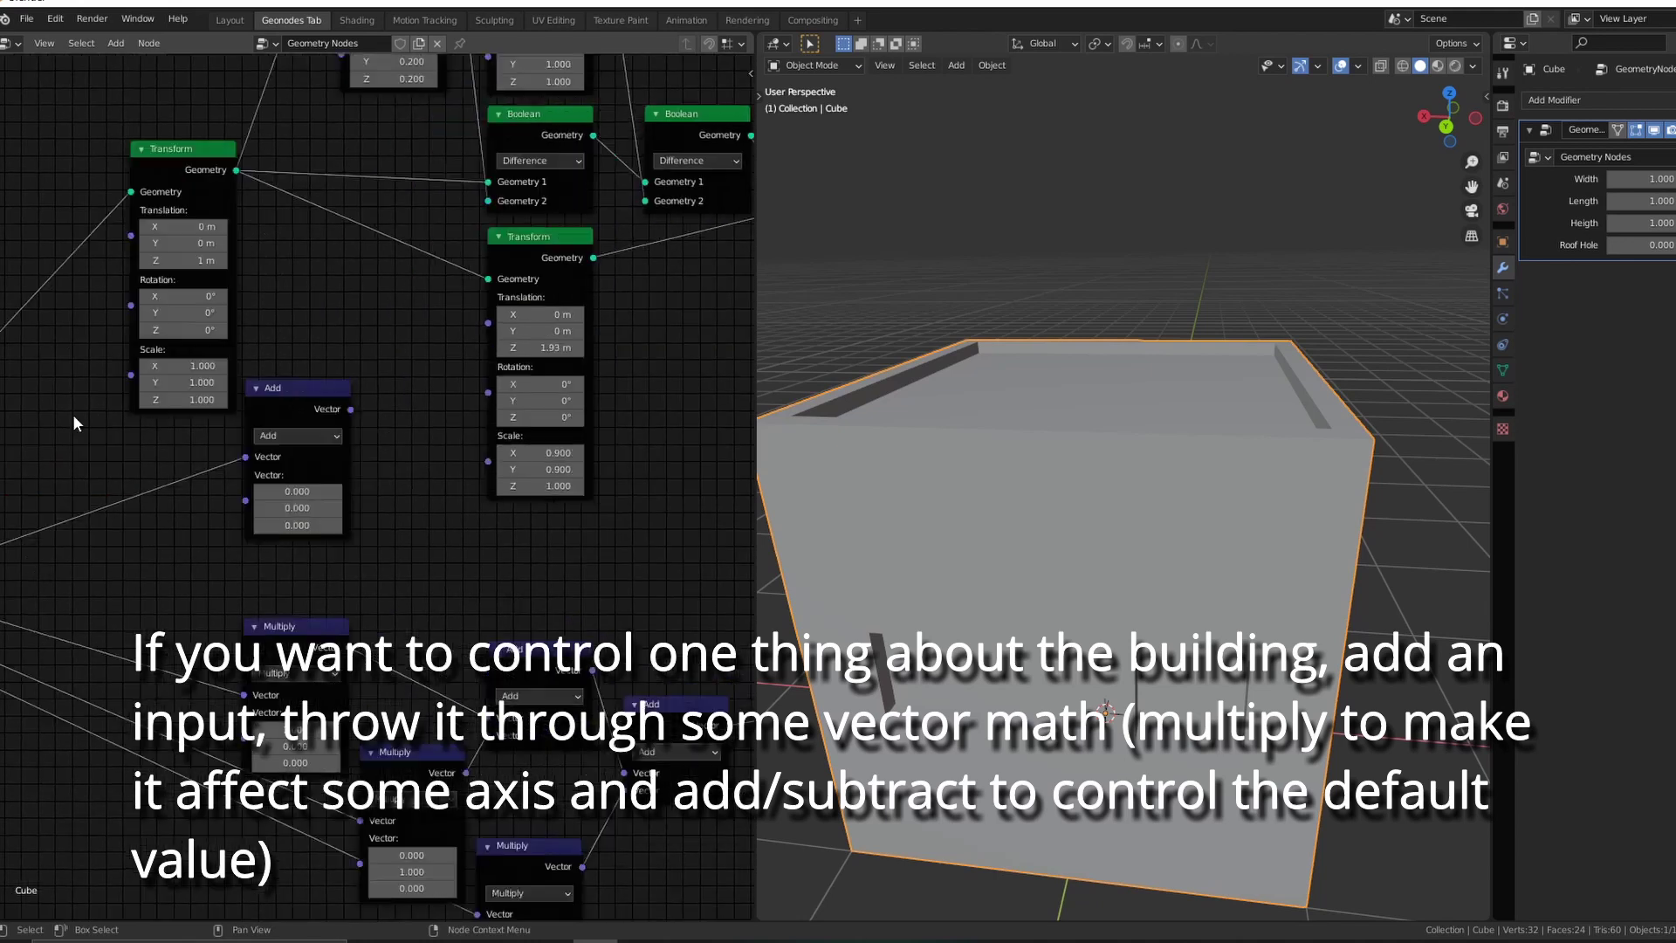
{"action": "left_click_drag", "start_coordinate": [341, 407], "coordinate": [478, 296]}
{"action": "left_click", "coordinate": [301, 435]}
{"action": "left_click", "coordinate": [267, 490]}
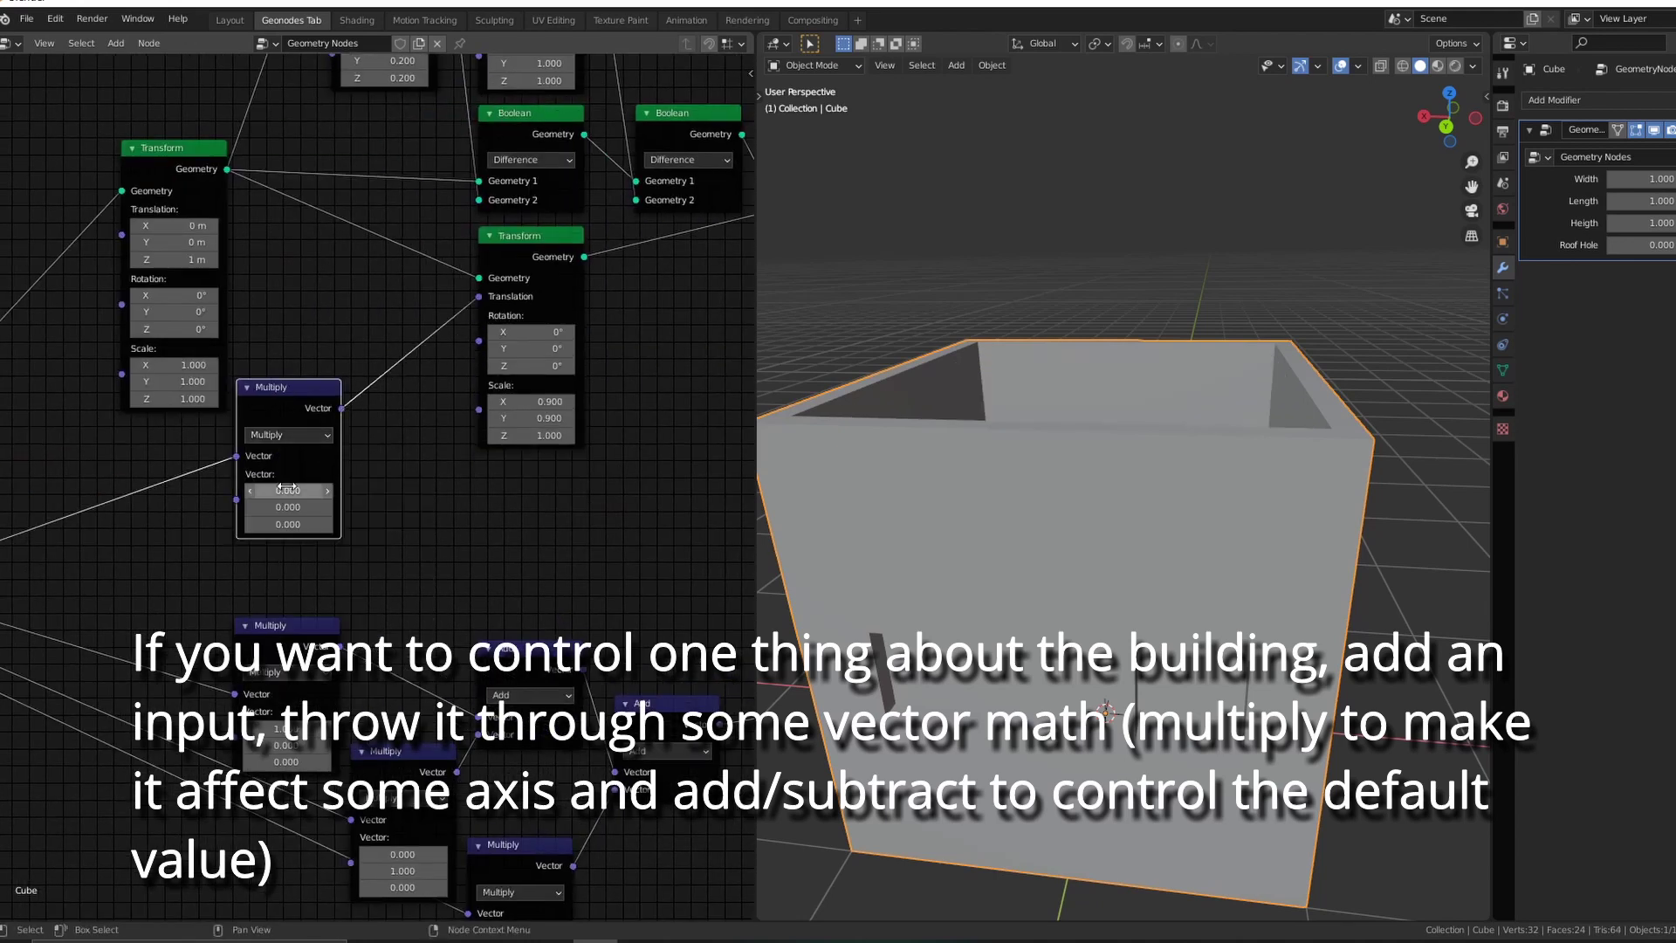
{"action": "left_click", "coordinate": [1662, 244]}
Set the Multiply node's Z factor to 1
{"action": "middle_click_drag", "start_coordinate": [1126, 385], "coordinate": [1081, 501]}
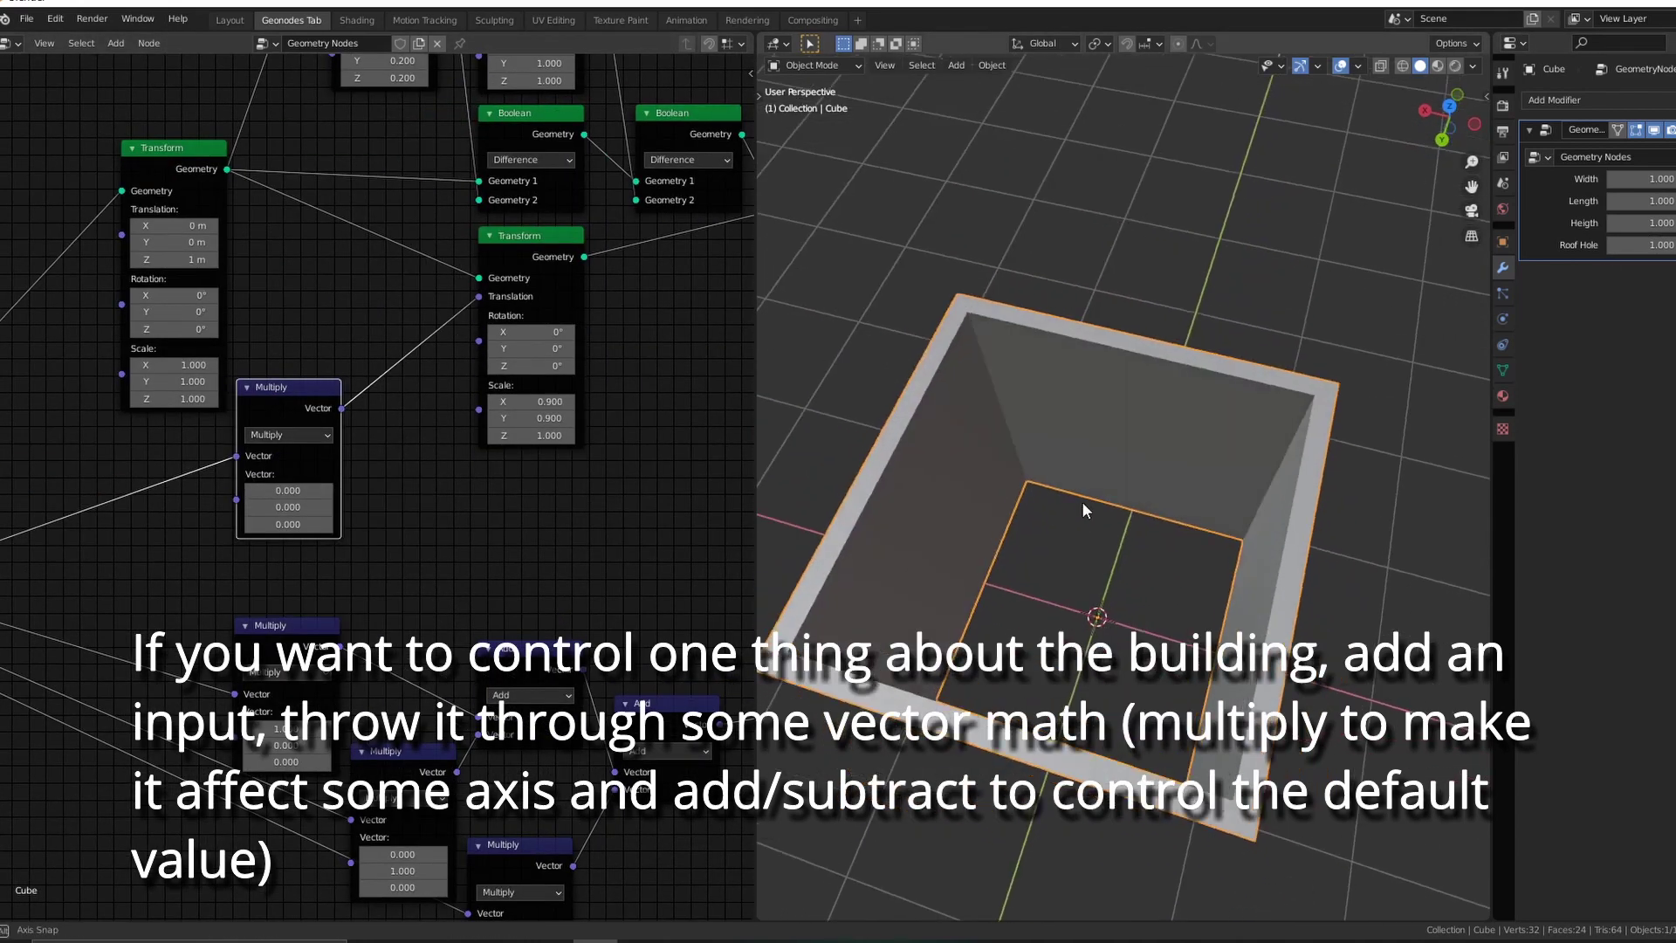
{"action": "middle_click_drag", "start_coordinate": [474, 449], "coordinate": [529, 434]}
{"action": "double_click", "coordinate": [343, 511]}
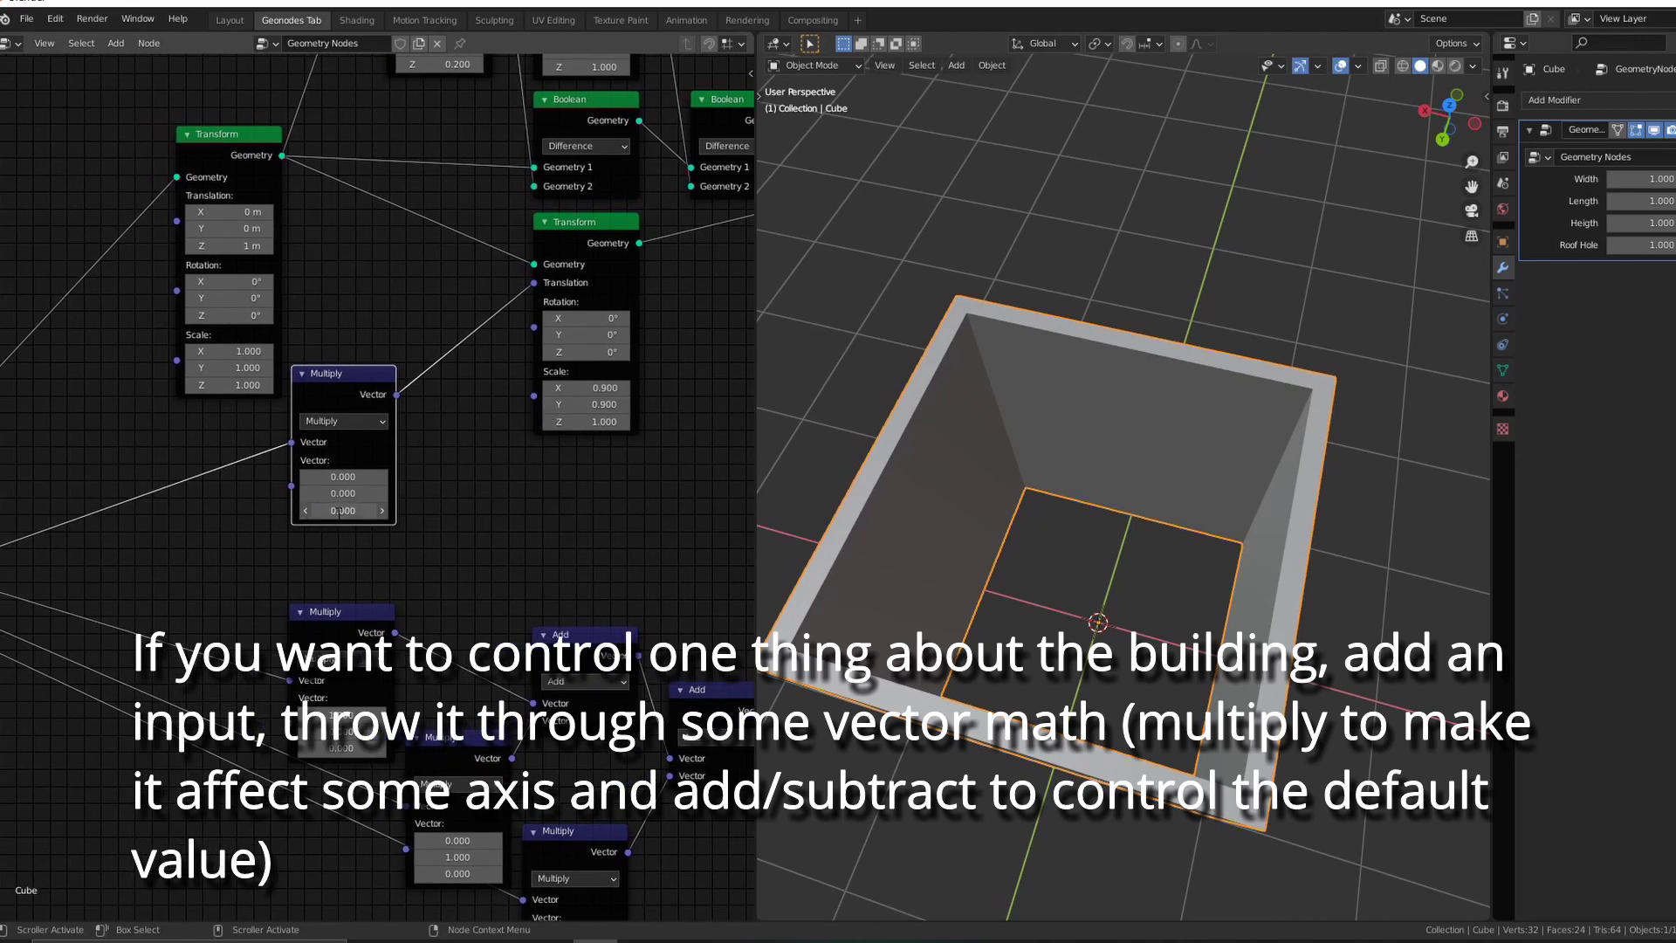
{"action": "type", "text": "1"}
{"action": "key", "text": "Return"}
{"action": "mouse_move", "coordinate": [1257, 629]}
{"action": "middle_mouse_down"}
{"action": "mouse_move", "coordinate": [1287, 474]}
{"action": "mouse_move", "coordinate": [1318, 588]}
{"action": "middle_mouse_up"}
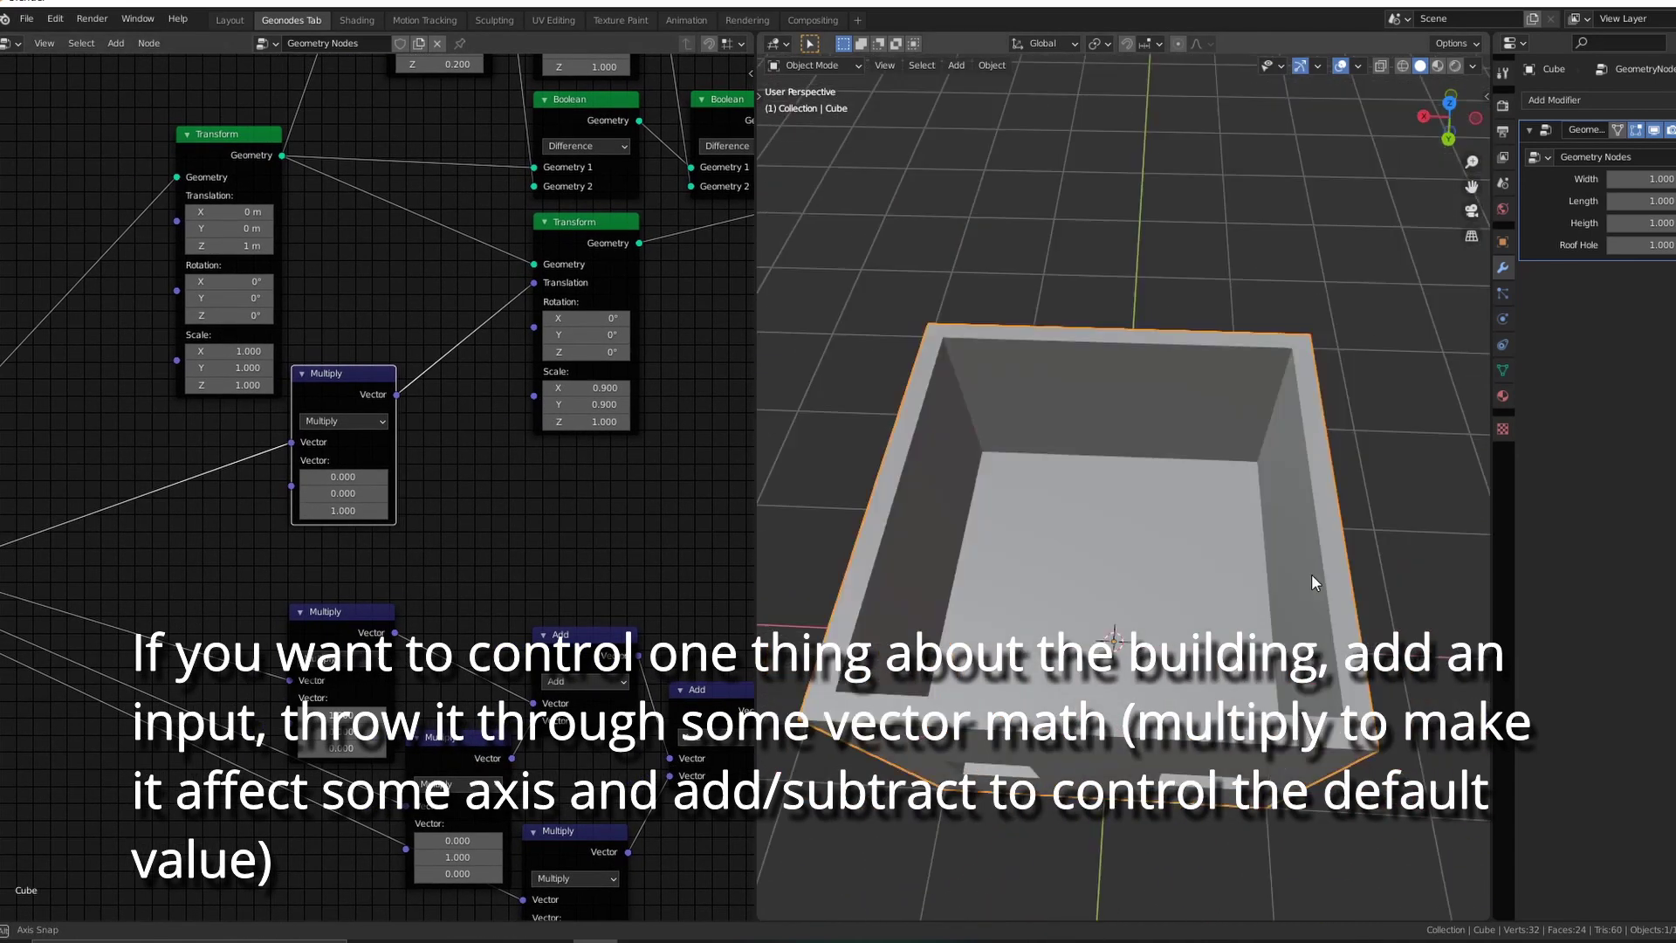
{"action": "middle_click_drag", "start_coordinate": [350, 424], "coordinate": [489, 449]}
Insert a vector Add with Z 0.91 before the Translation and test another Roof Hole value
{"action": "key", "text": "shift+a"}
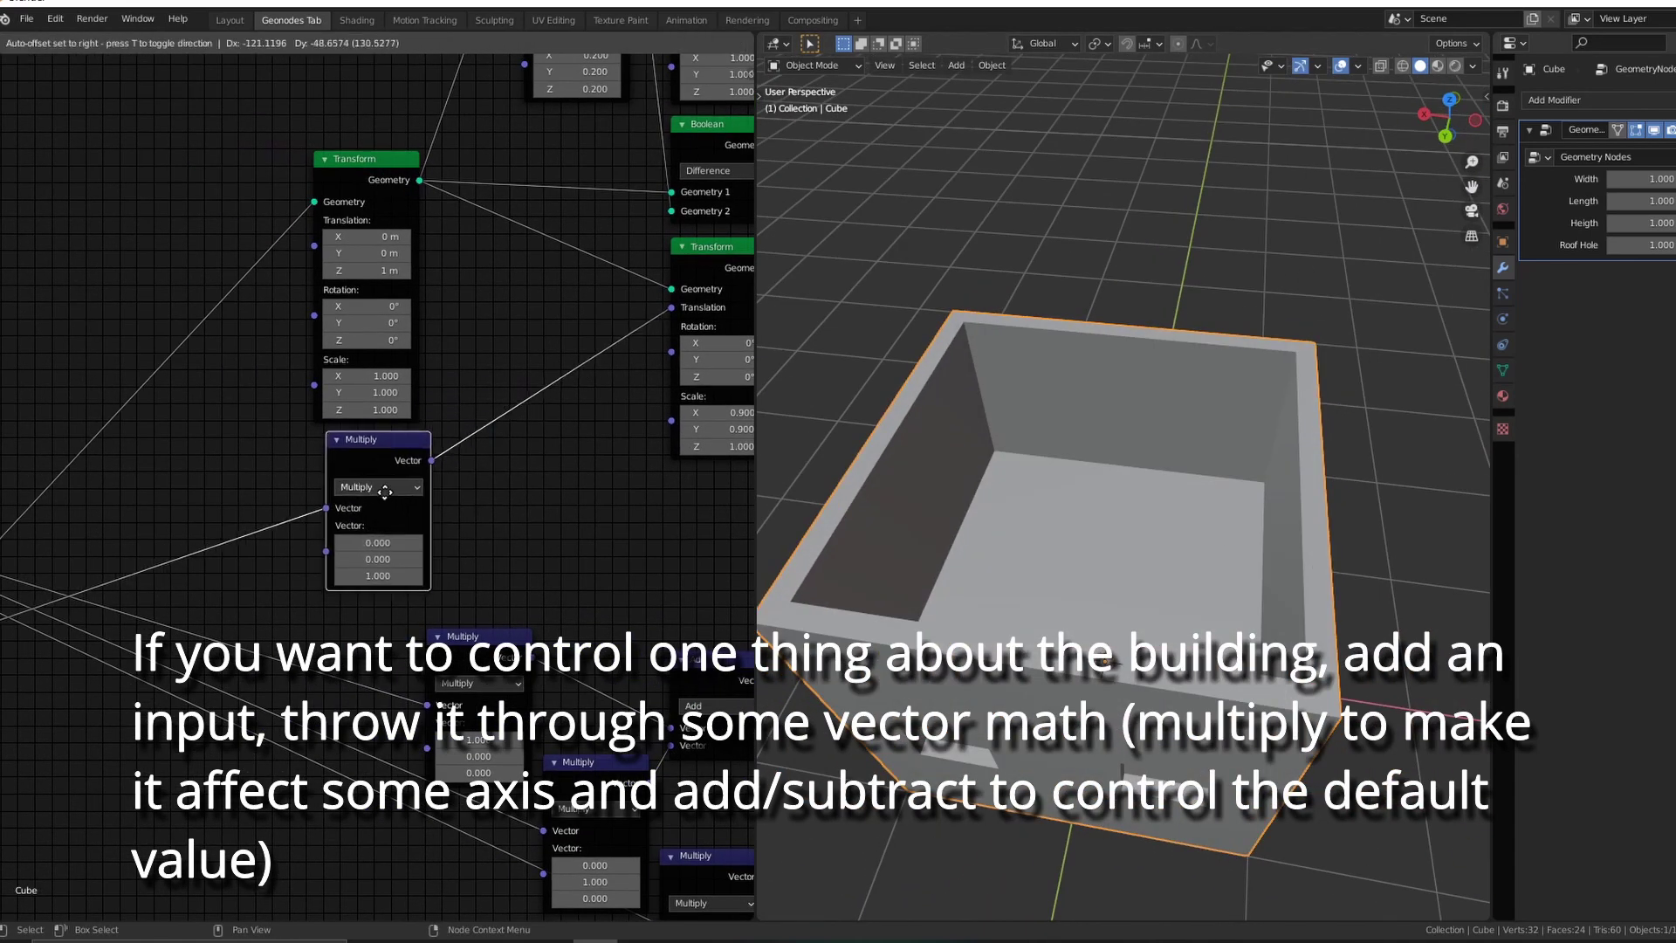
{"action": "left_click", "coordinate": [568, 462]}
{"action": "left_click_drag", "start_coordinate": [568, 462], "coordinate": [522, 462]}
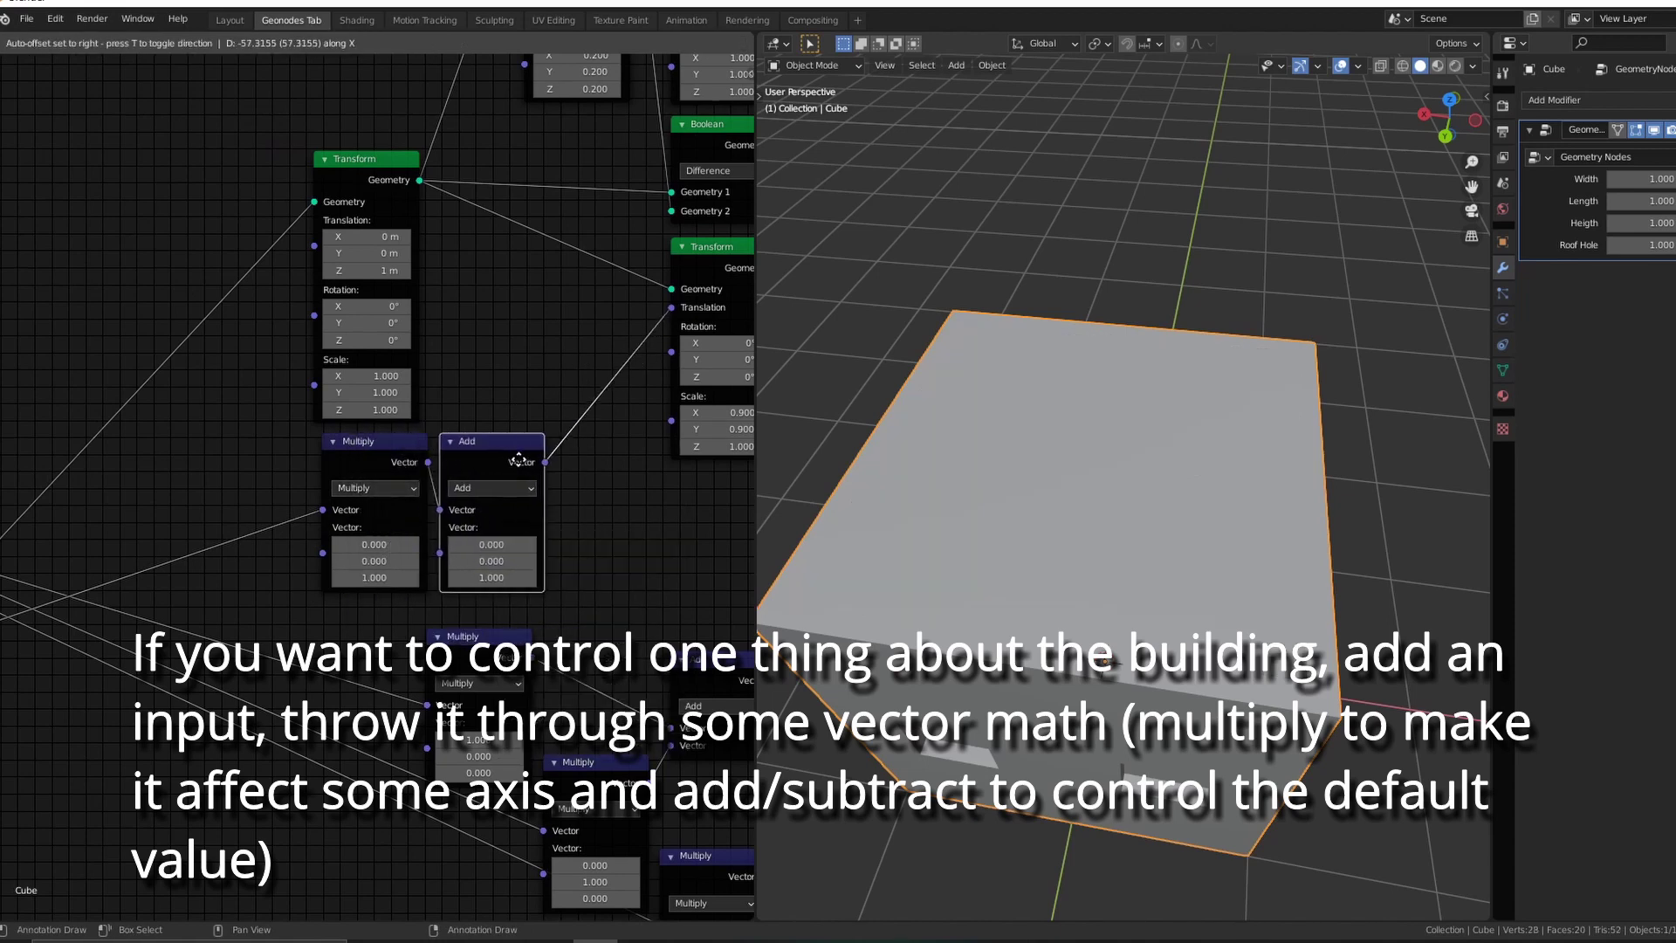
{"action": "double_click", "coordinate": [493, 577]}
{"action": "type", "text": "0.91"}
{"action": "key", "text": "Return"}
{"action": "left_click_drag", "start_coordinate": [1641, 245], "coordinate": [1615, 245]}
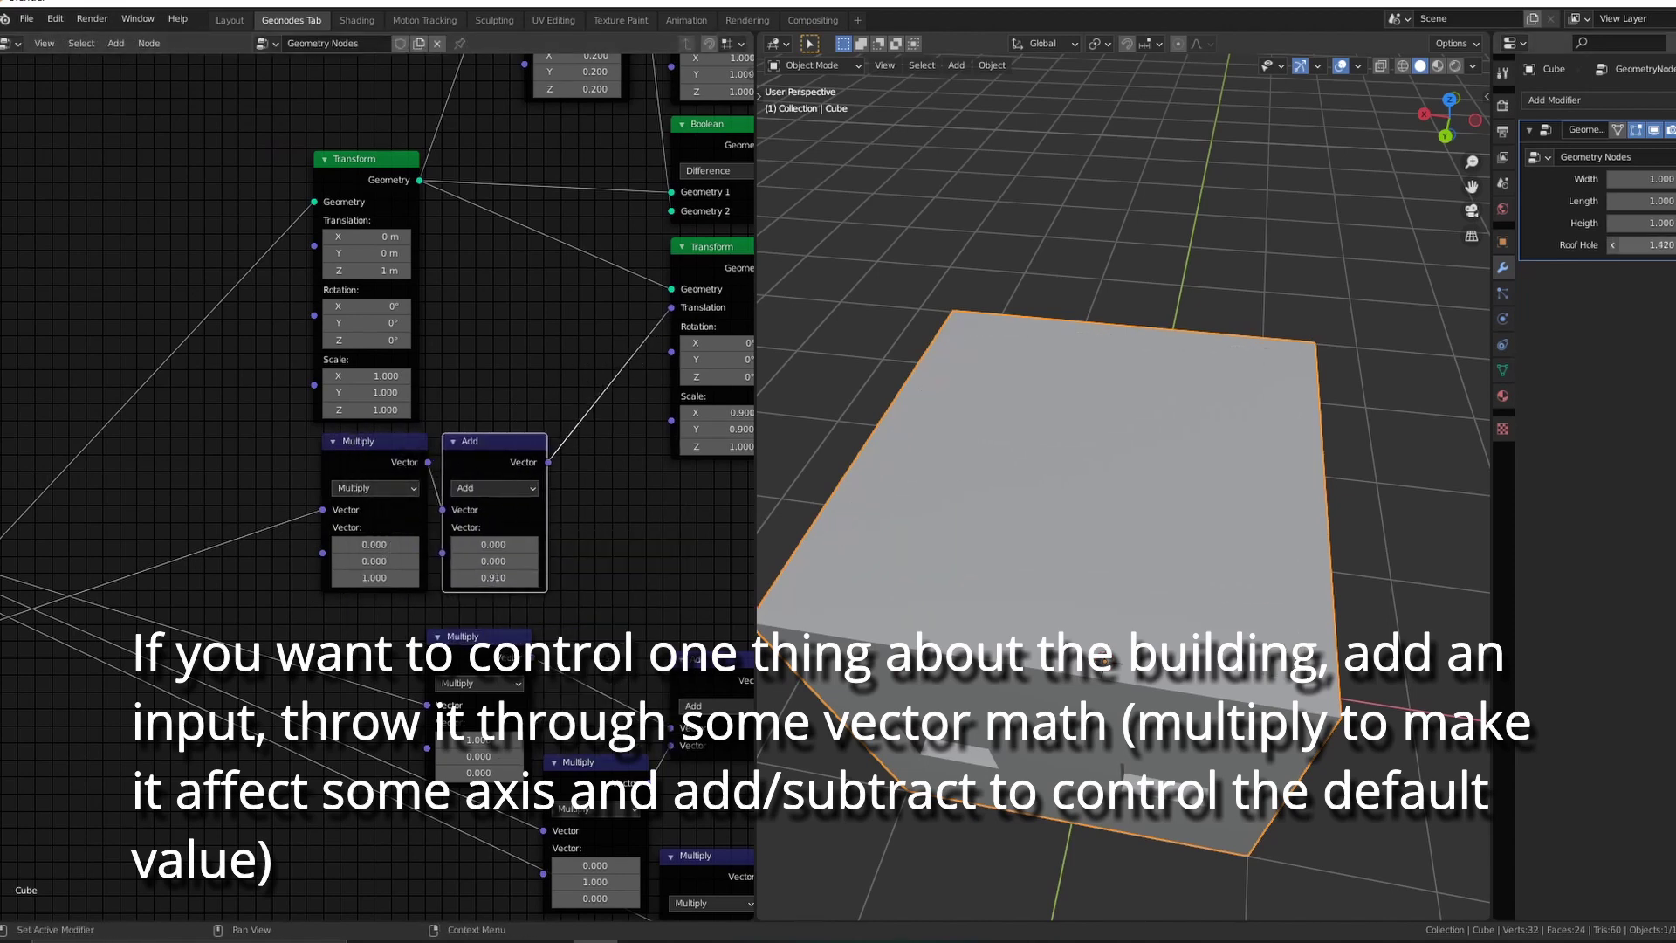